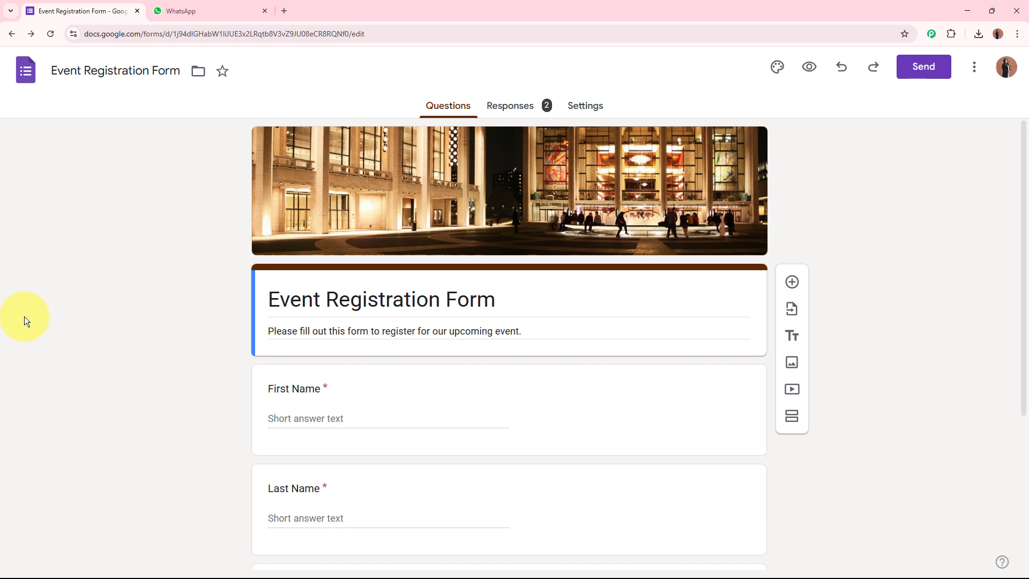
Compare WhatsApp Web with the Event Registration Form, then bring up the form's Send dialog
click(193, 9)
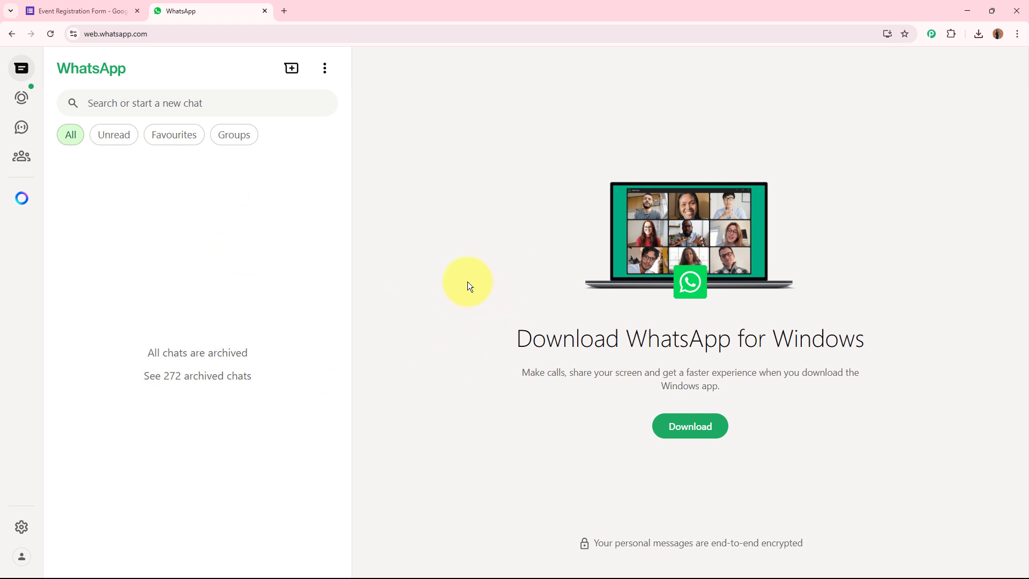
click(114, 10)
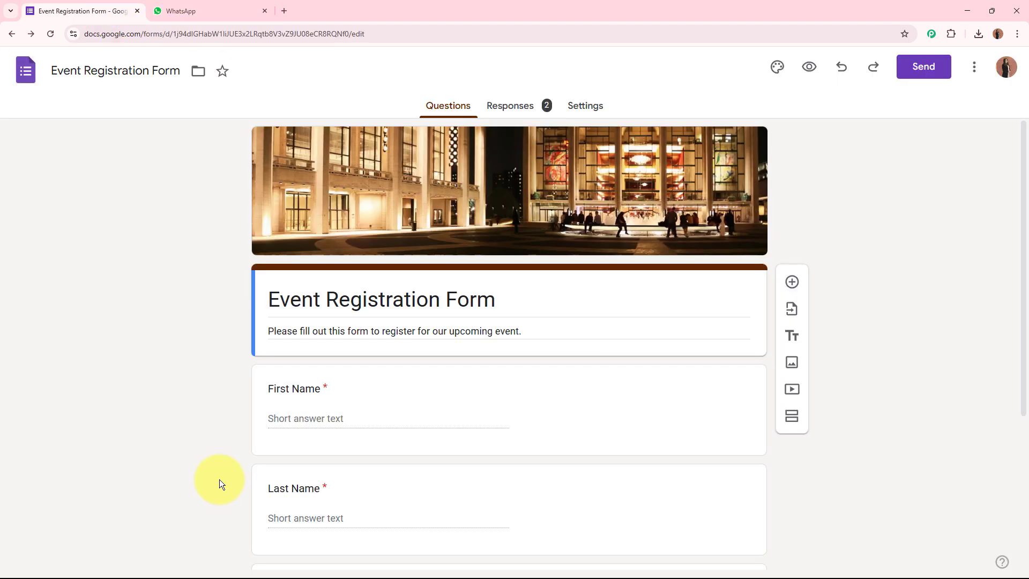
click(220, 9)
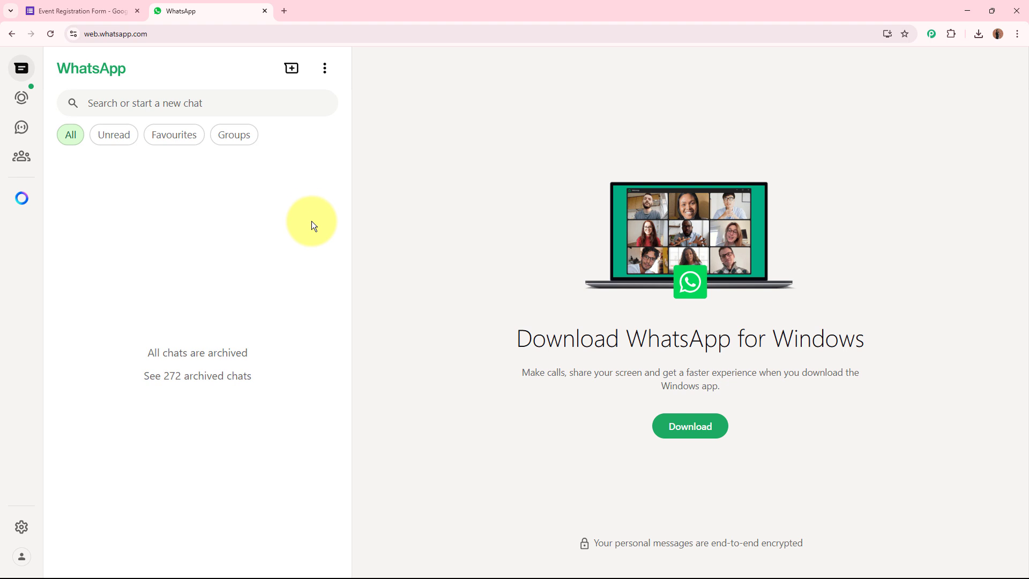
click(81, 11)
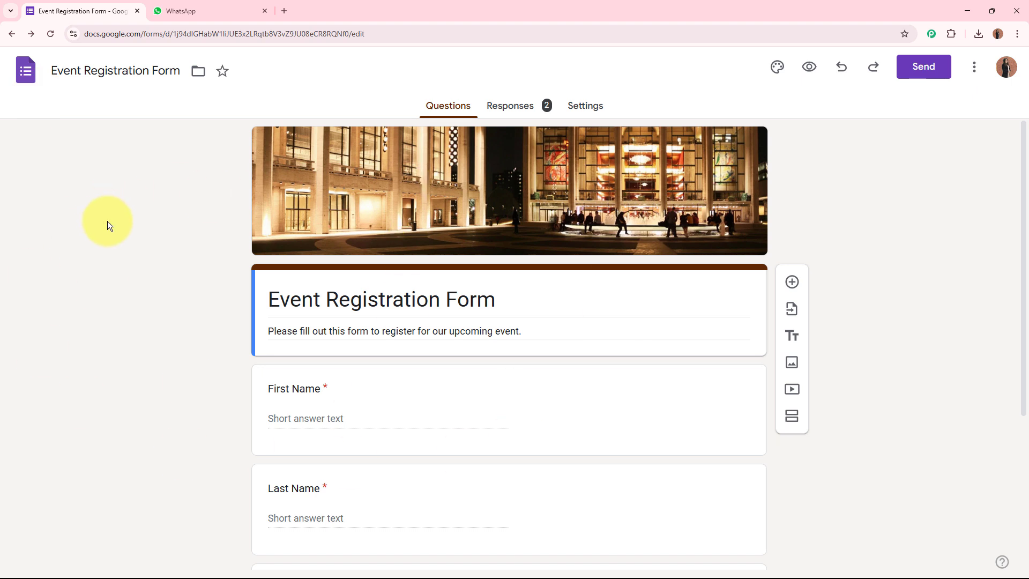
click(199, 10)
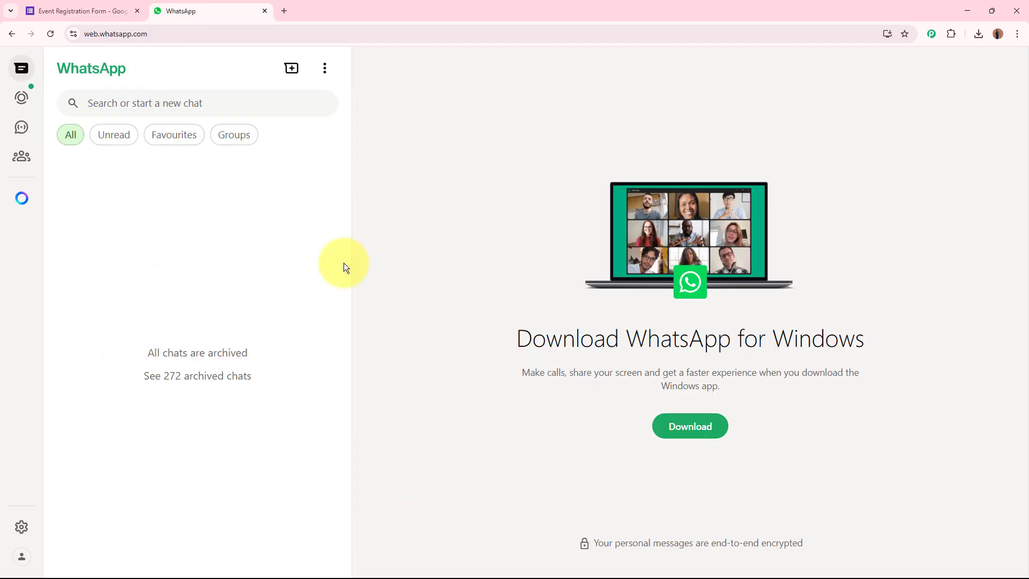
click(96, 17)
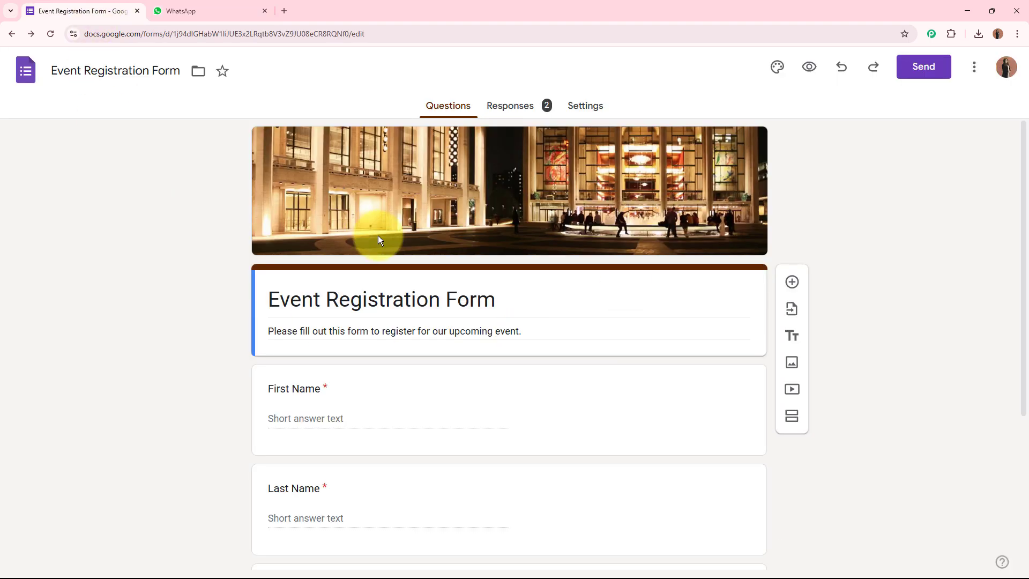
click(936, 69)
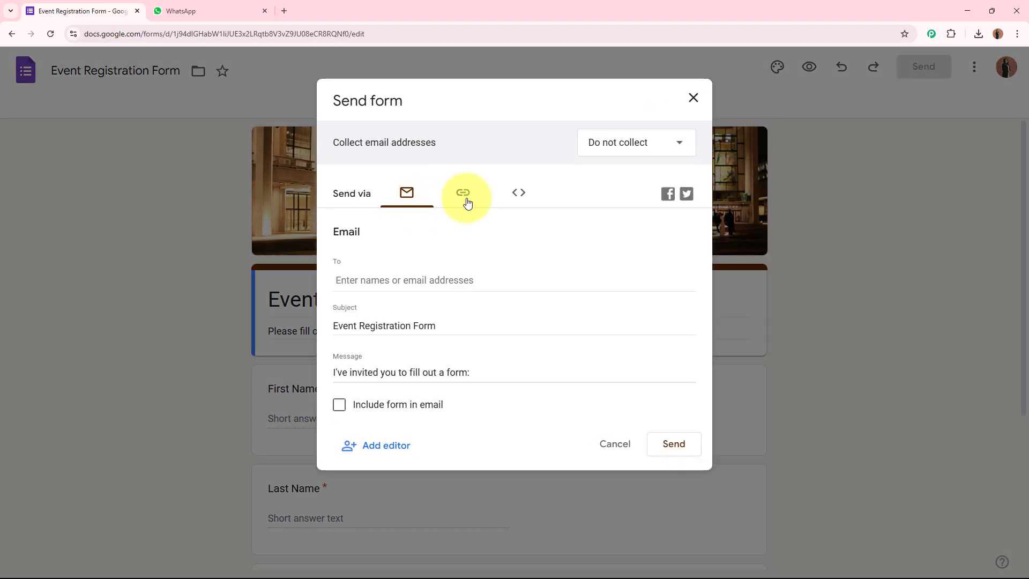
Copy the form's shareable link and load the live form in a new tab
click(461, 194)
click(662, 299)
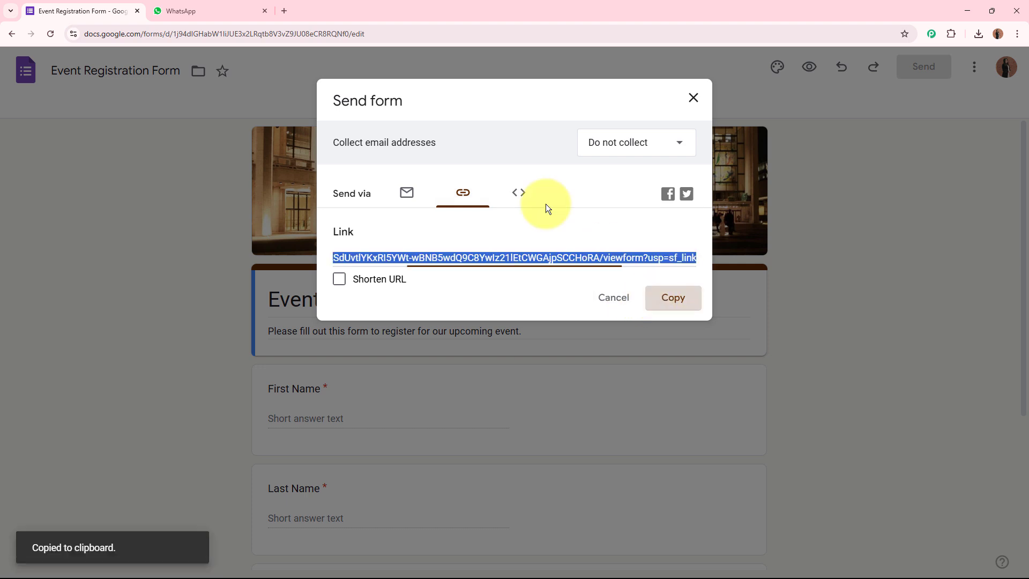
click(283, 10)
key(ctrl+v)
key(Return)
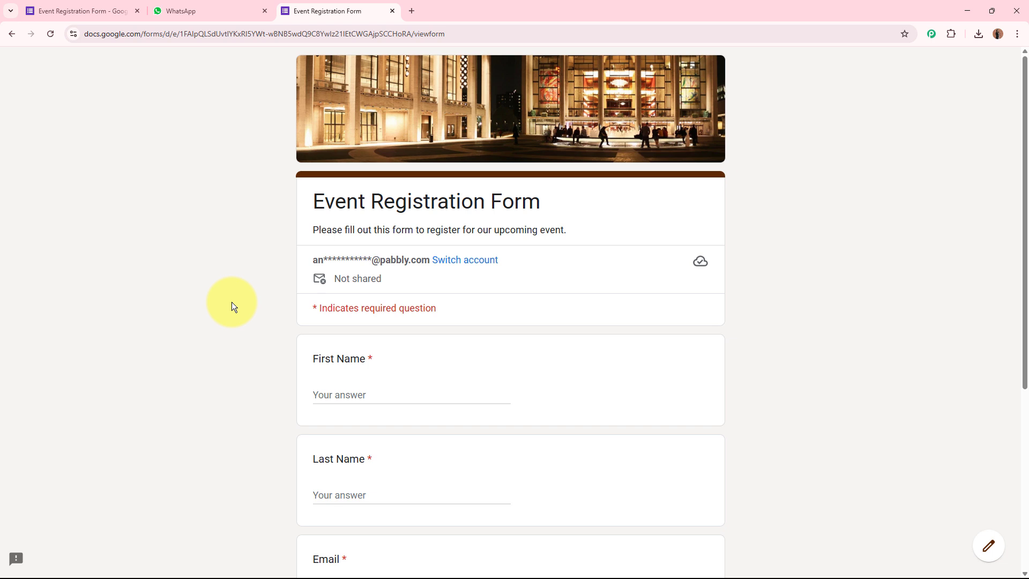
Fill in a test first name, last name, e-mail and phone number, then submit the registration
scroll(232, 306, down, 4)
click(391, 188)
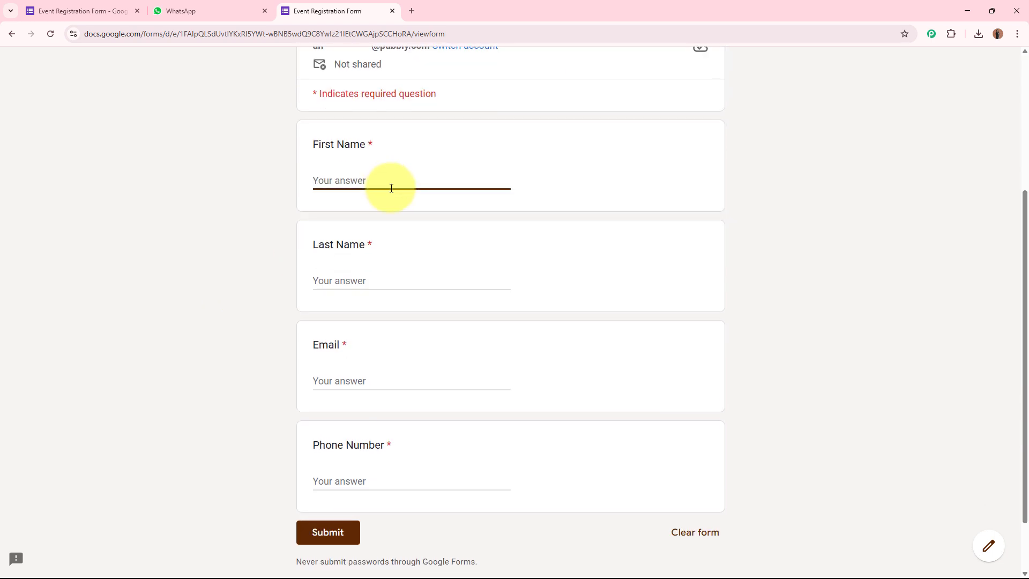
text(Test)
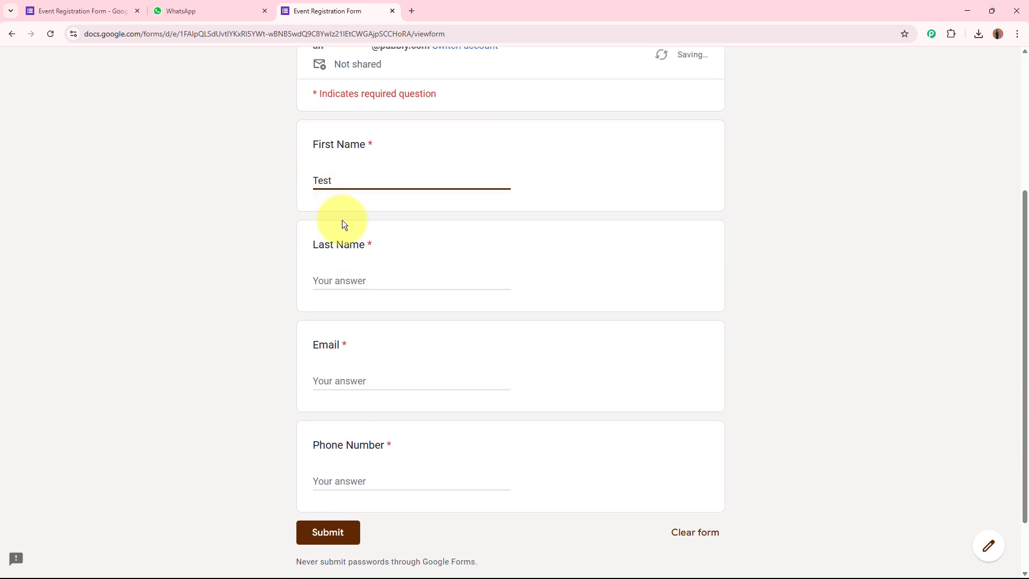
click(396, 279)
text(U)
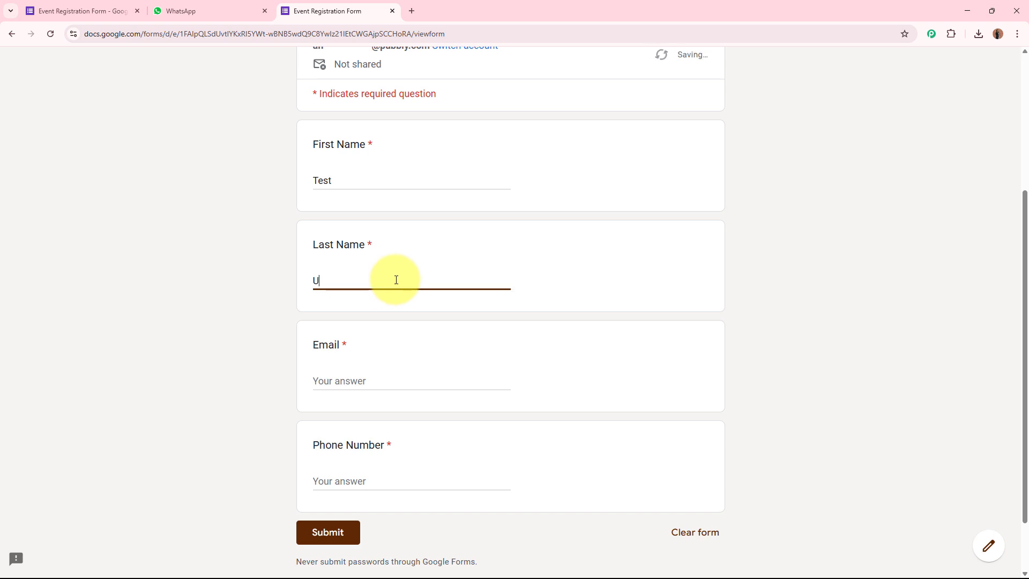
text(ser)
click(405, 381)
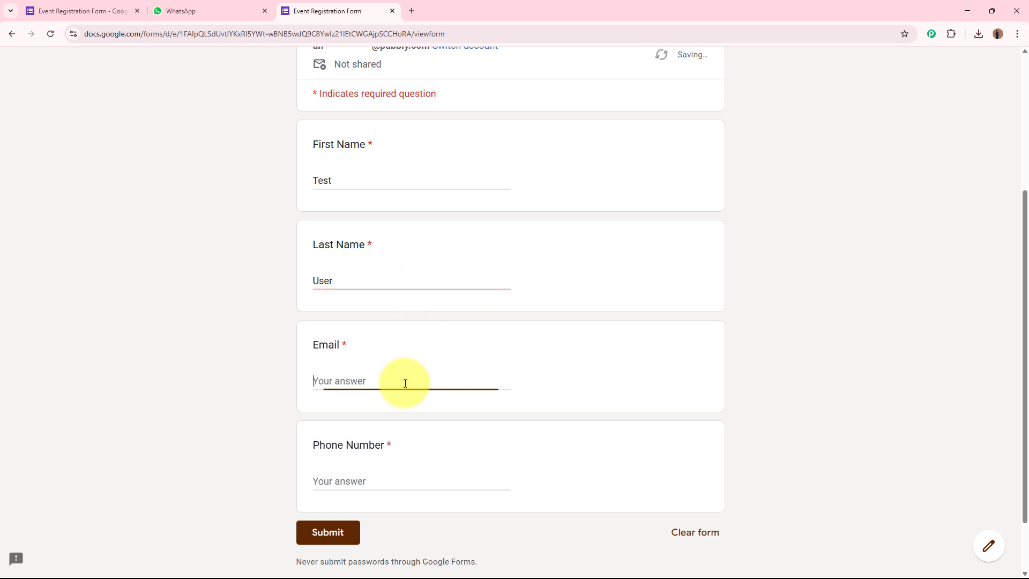
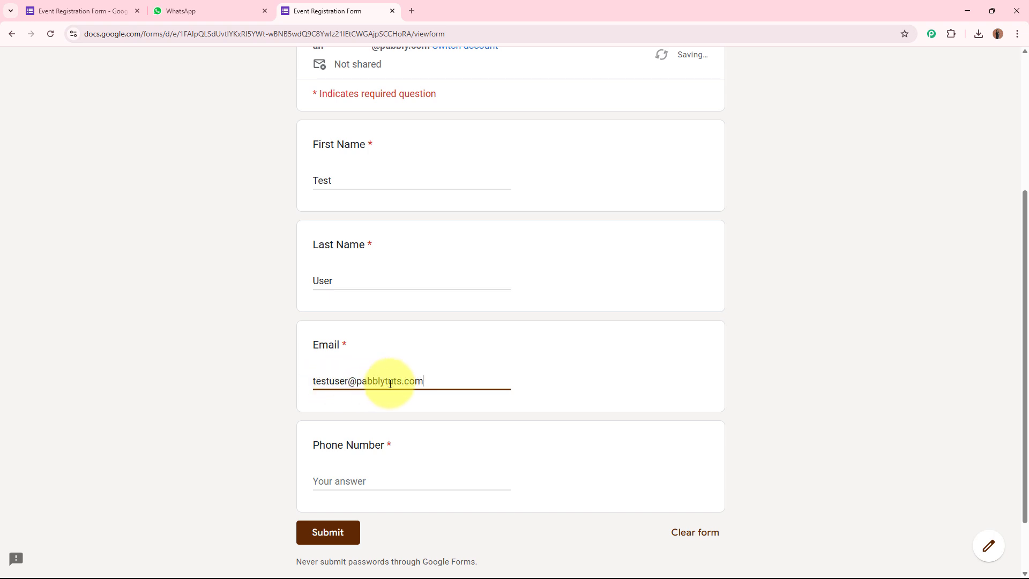
click(385, 480)
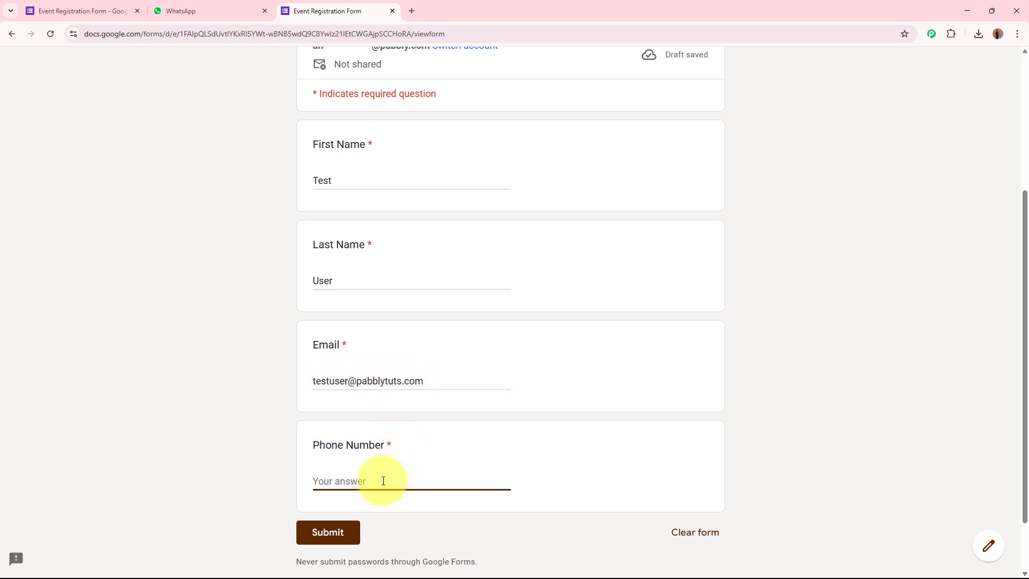
text(91787878)
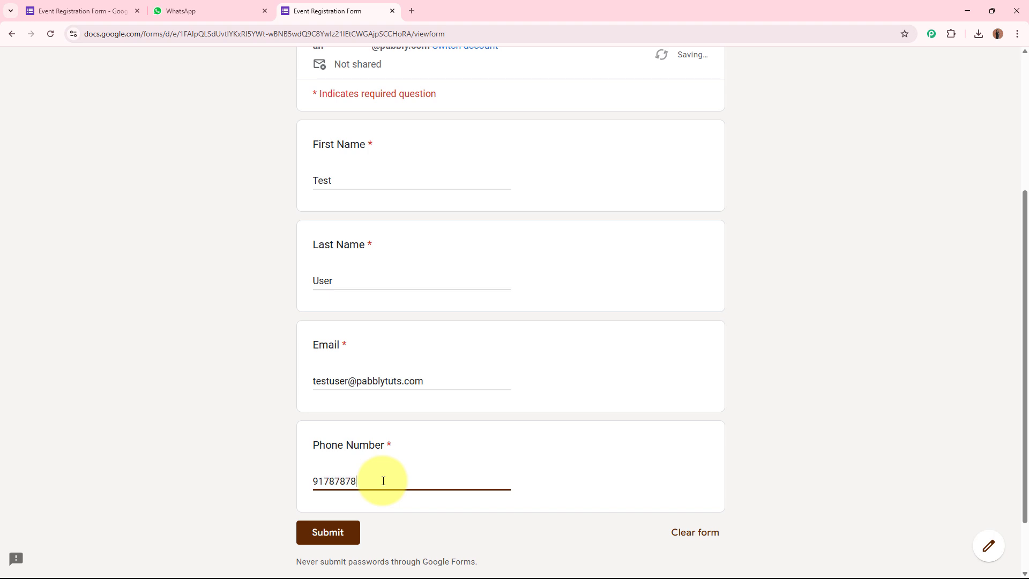
text(787878)
scroll(289, 462, down, 2)
click(329, 461)
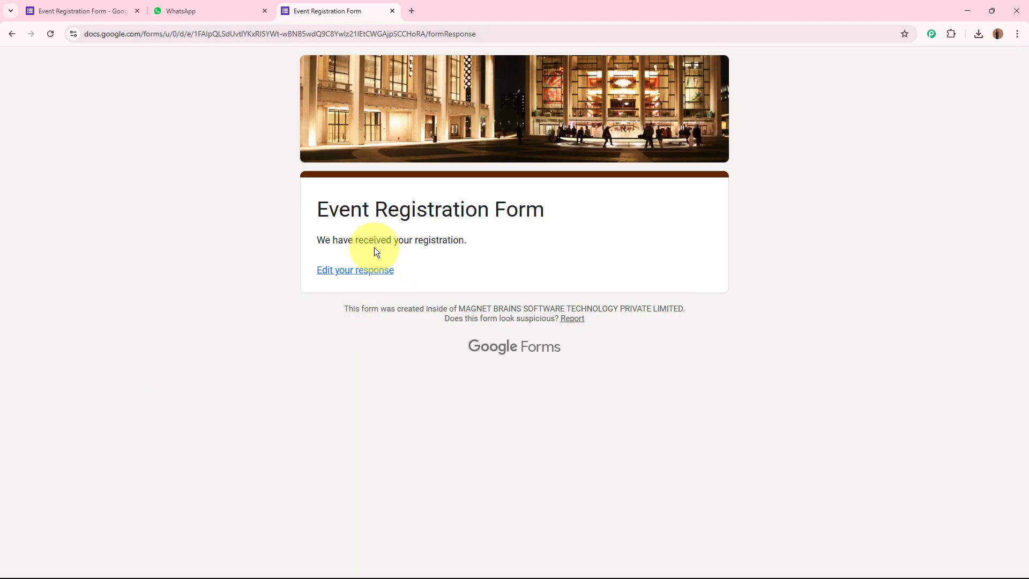
Confirm the 'We have received your registration' message, then go to WhatsApp Web
drag(315, 237, 523, 239)
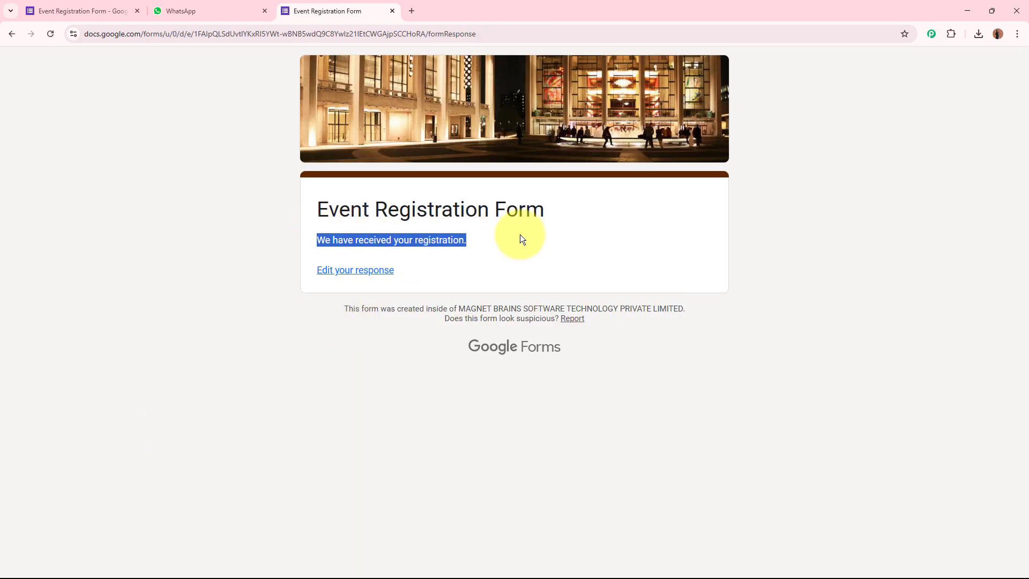
click(580, 232)
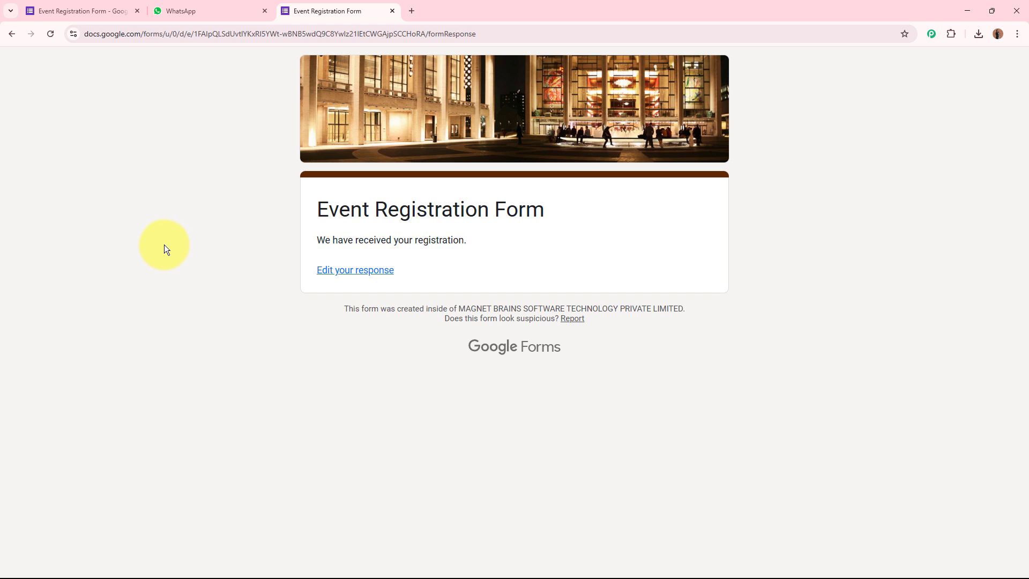
click(182, 9)
Open the Pabbly Chatflow Bot chat and read the new form-submission notice
click(196, 224)
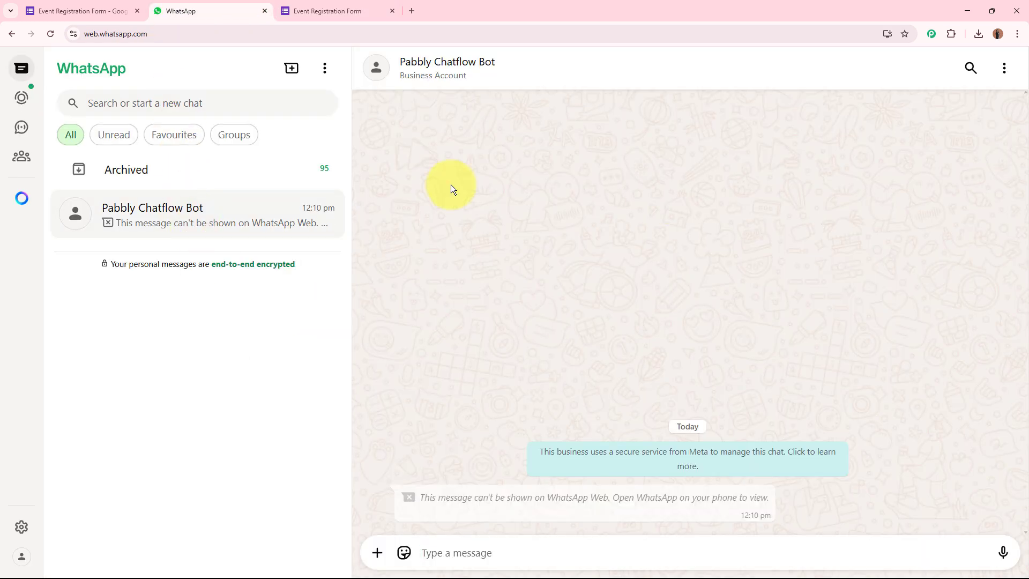
drag(421, 498, 611, 499)
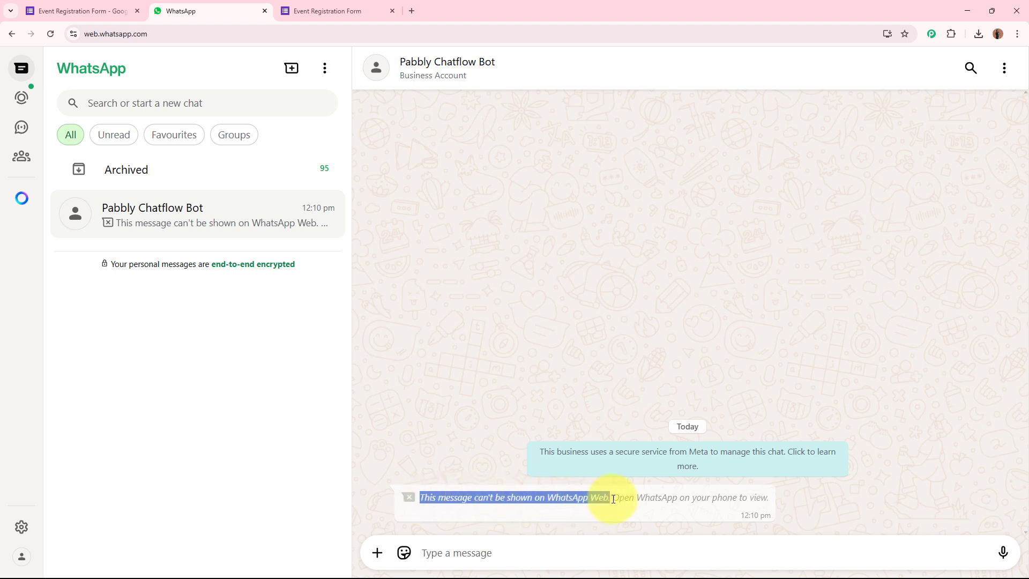
click(617, 499)
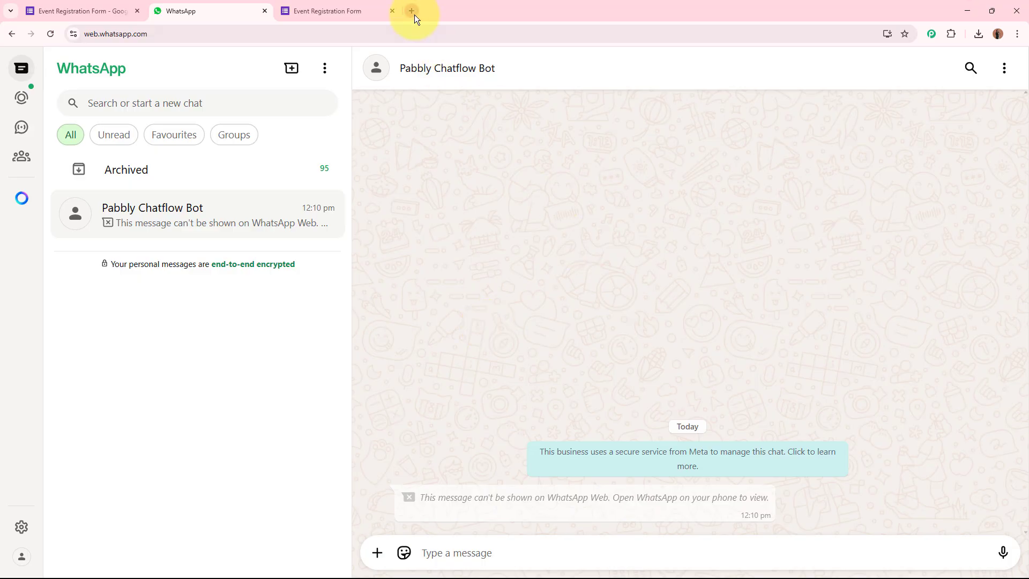
click(414, 12)
click(393, 12)
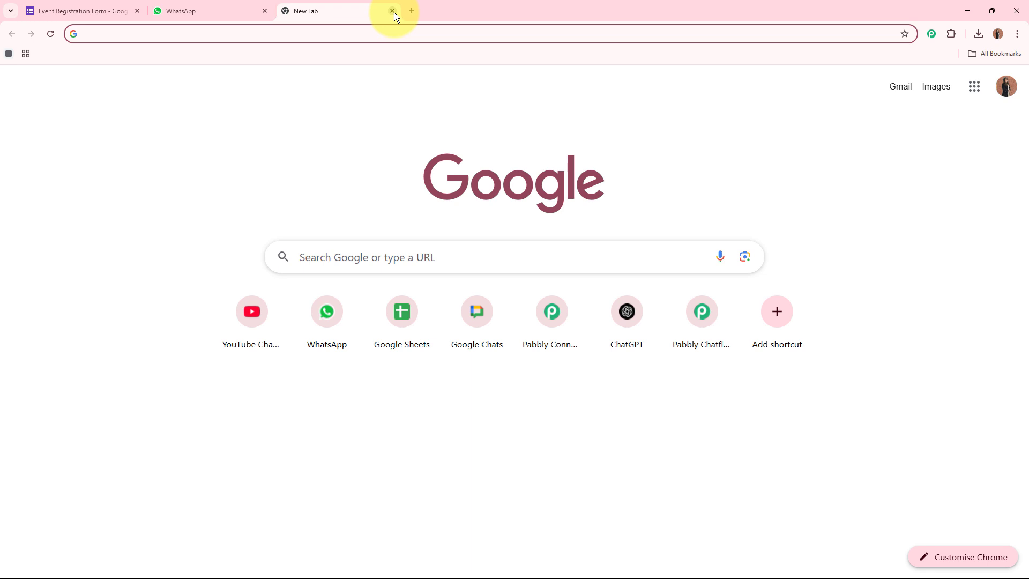
text(www.)
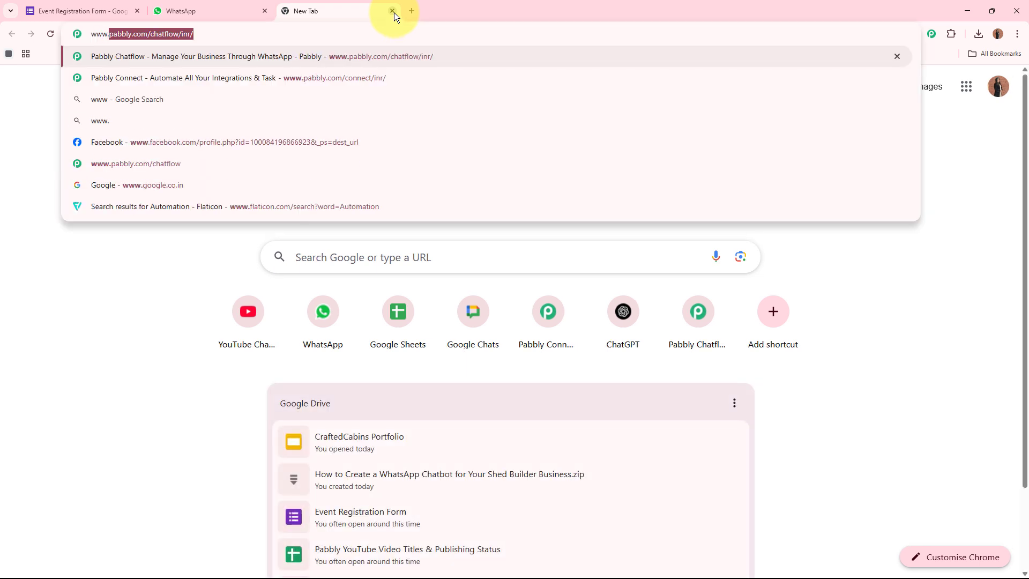
text(pabb)
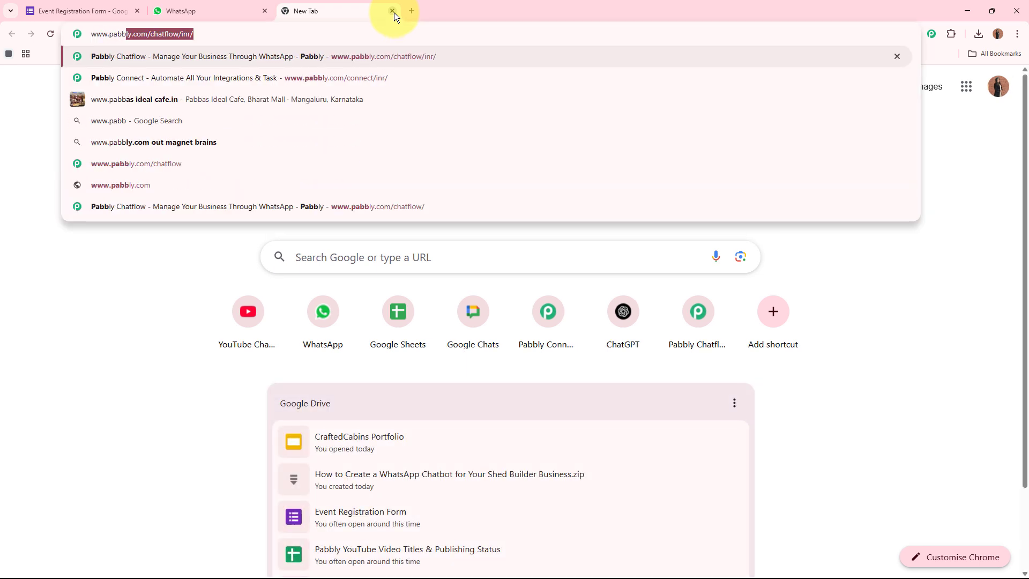
text(ly.com)
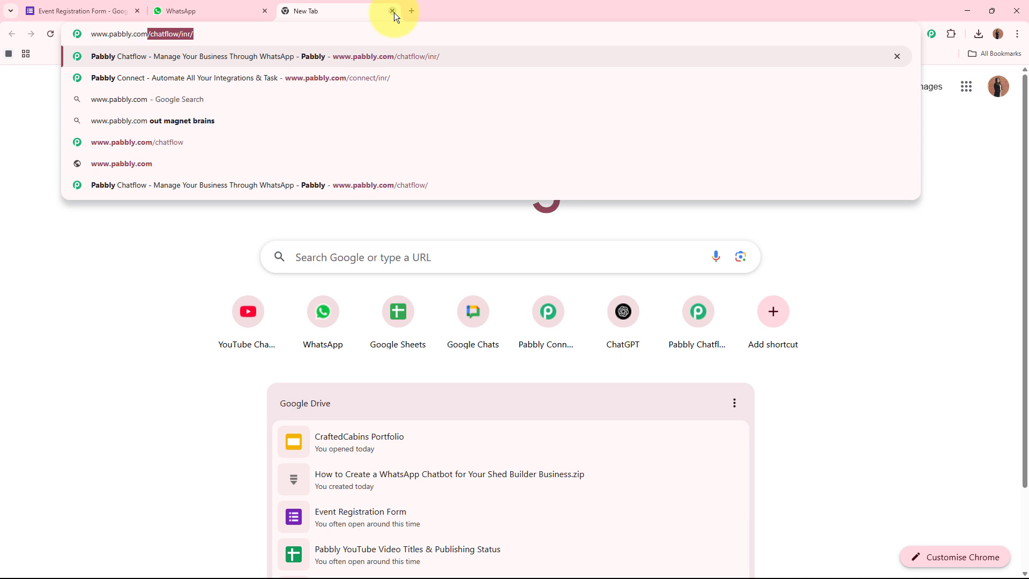
text(/connect)
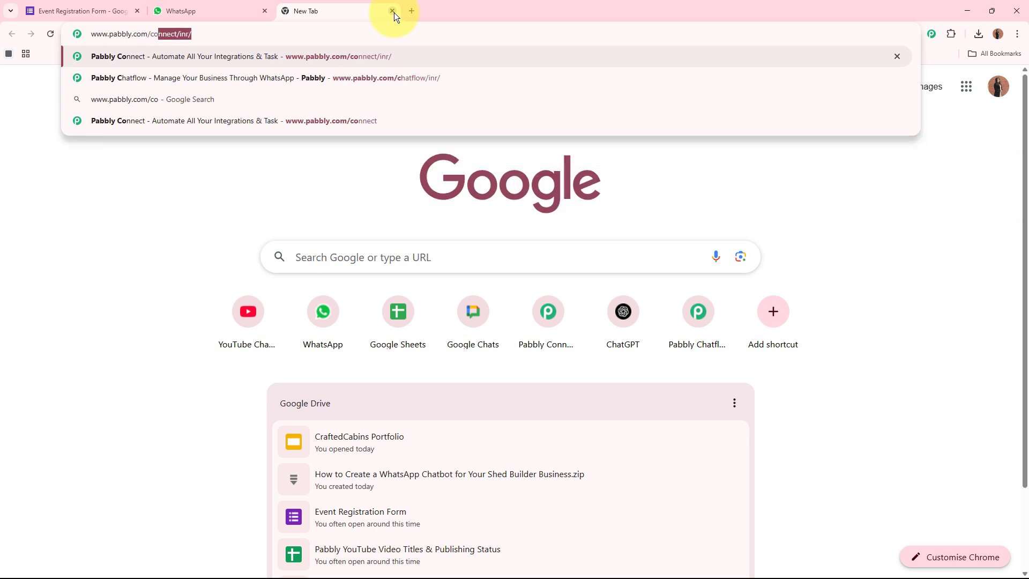
key(Return)
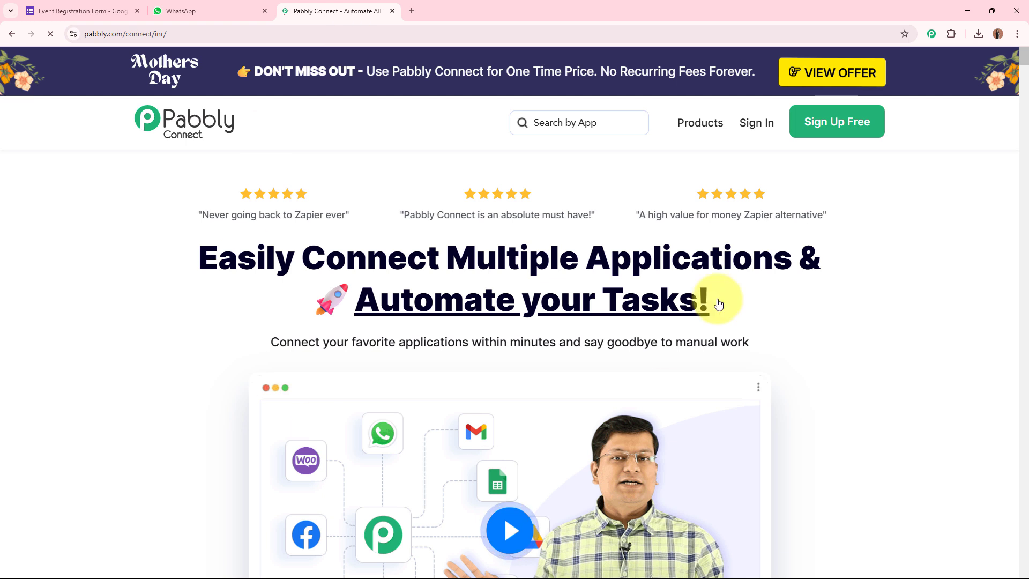
drag(360, 5, 66, 3)
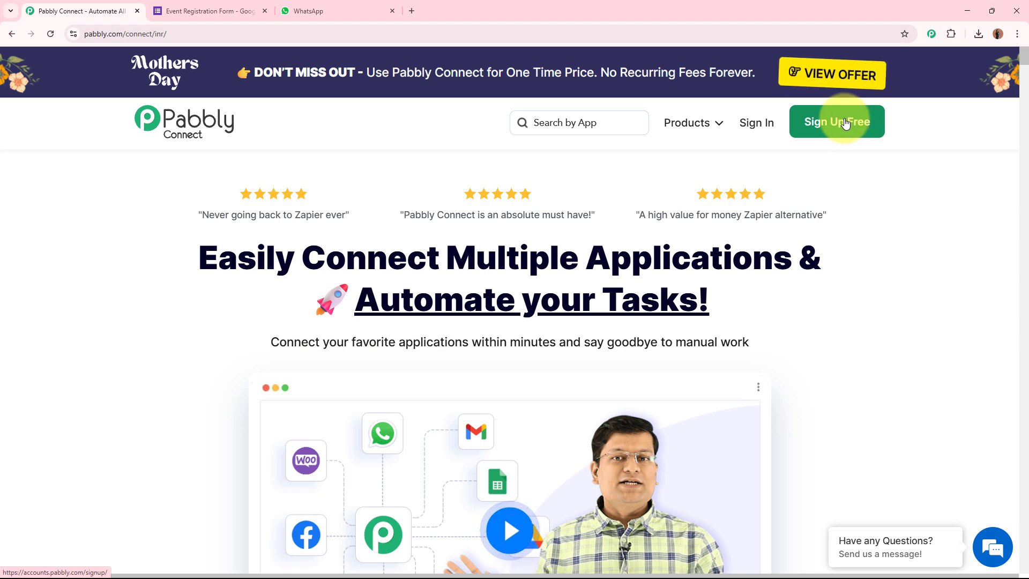
Sign in and launch Pabbly Connect from the All Pabbly Apps page
click(757, 121)
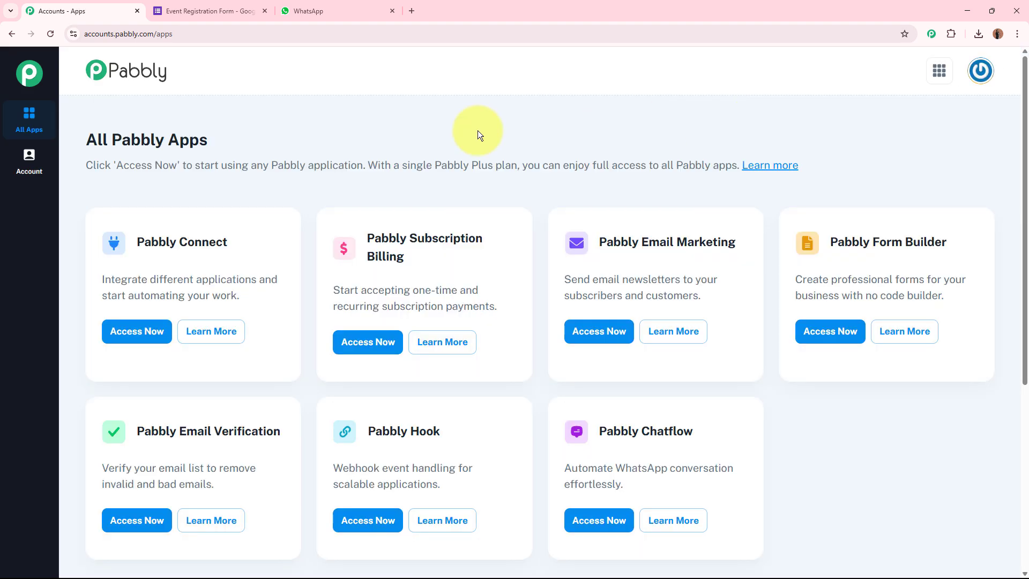
drag(85, 139, 229, 144)
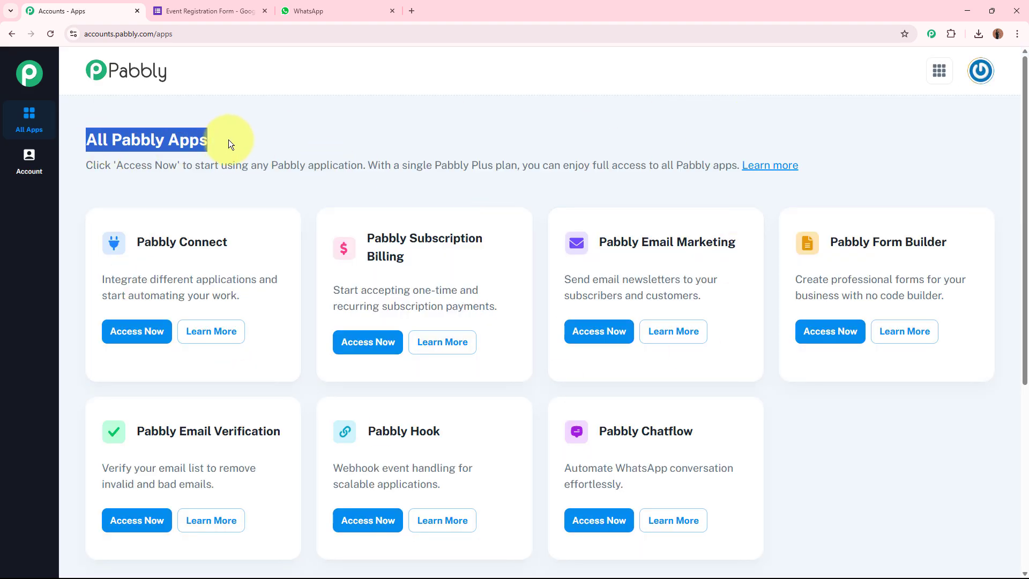
click(394, 140)
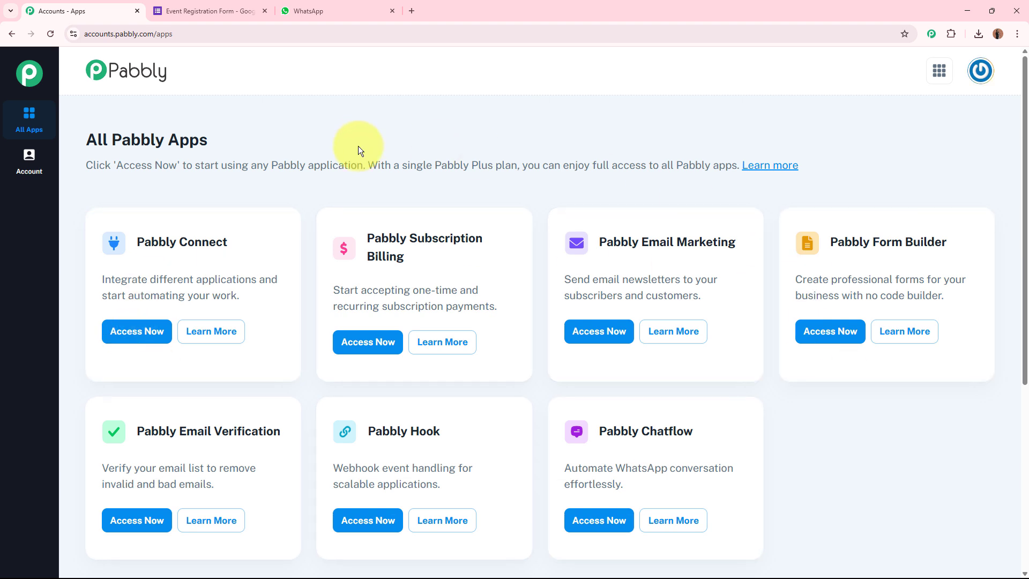
drag(137, 239, 228, 242)
click(267, 183)
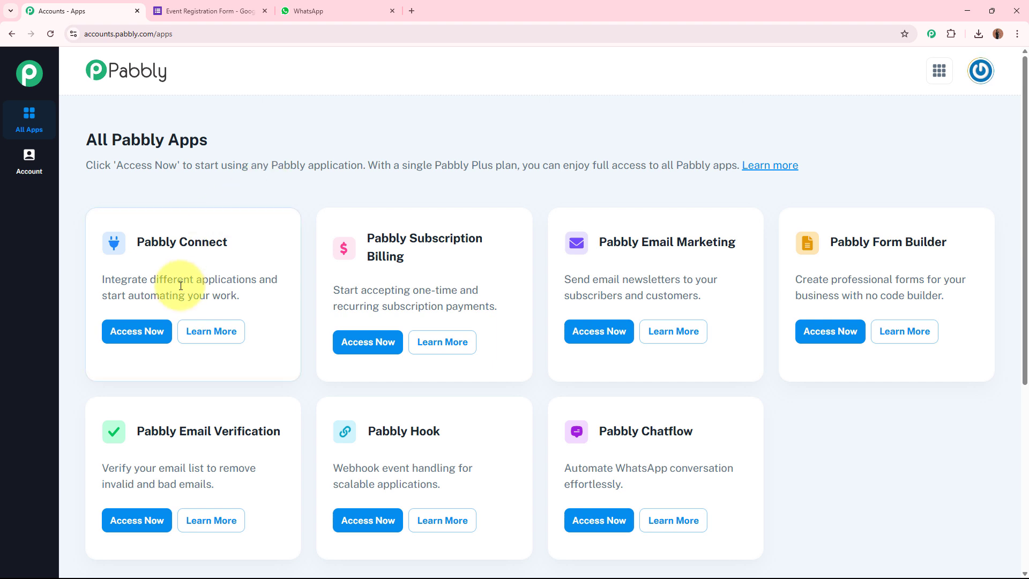
click(137, 332)
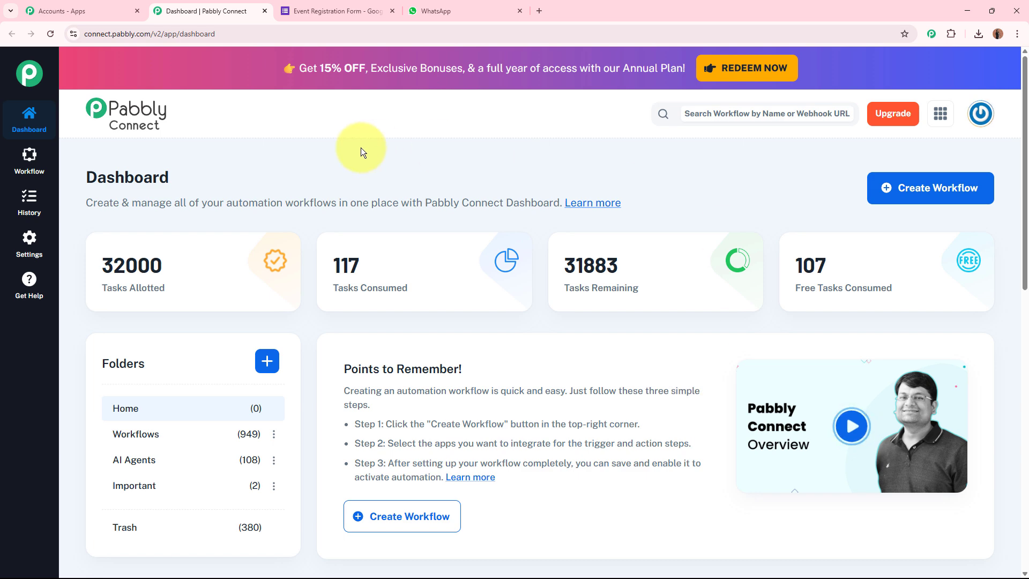
Start a new workflow and name it 'Get Google Forms Responses to WhatsApp Automatically'
click(954, 197)
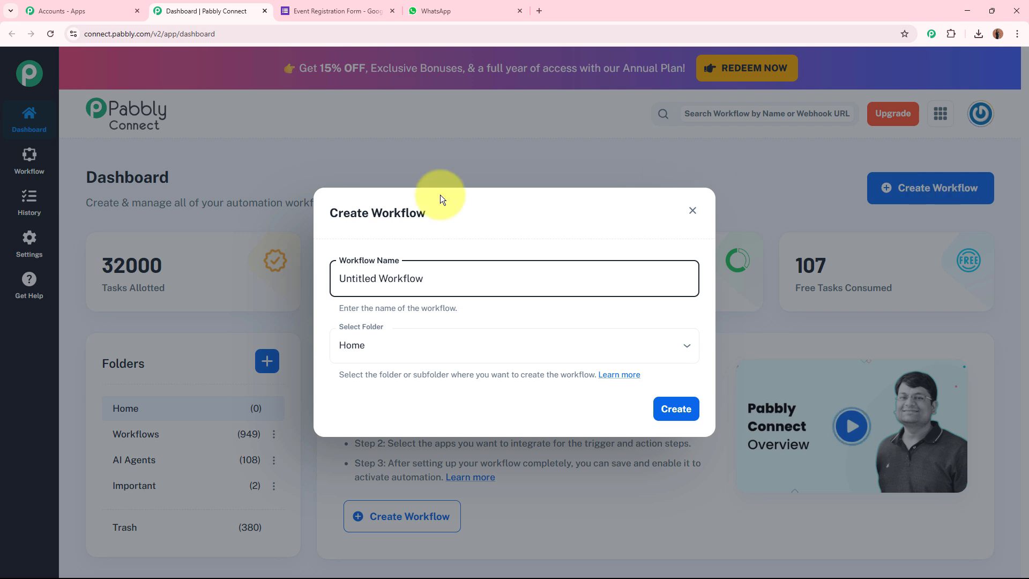
drag(489, 276, 258, 272)
key(BackSpace)
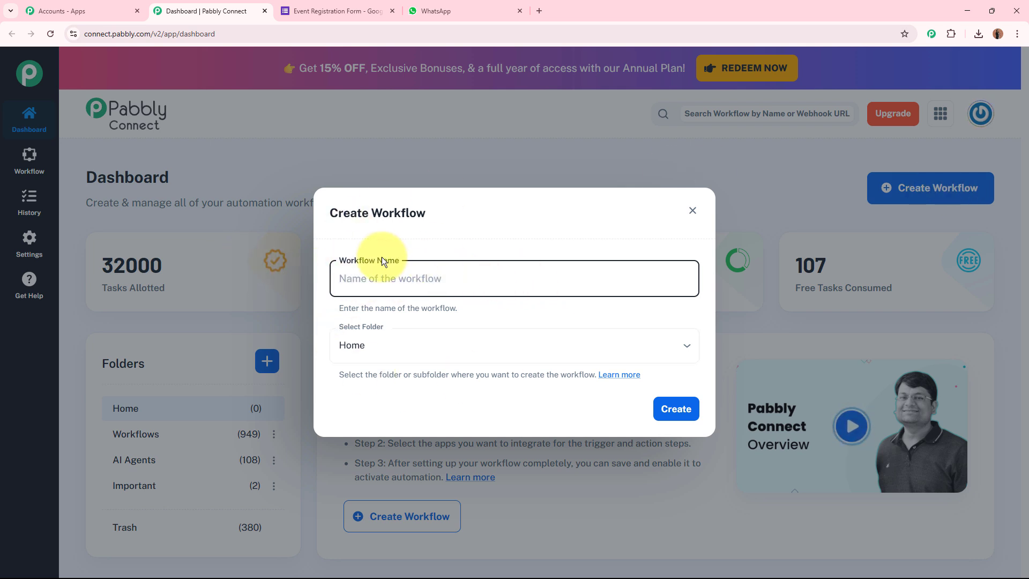
text(Get Google Forms Responses to WhatsApp Automatically)
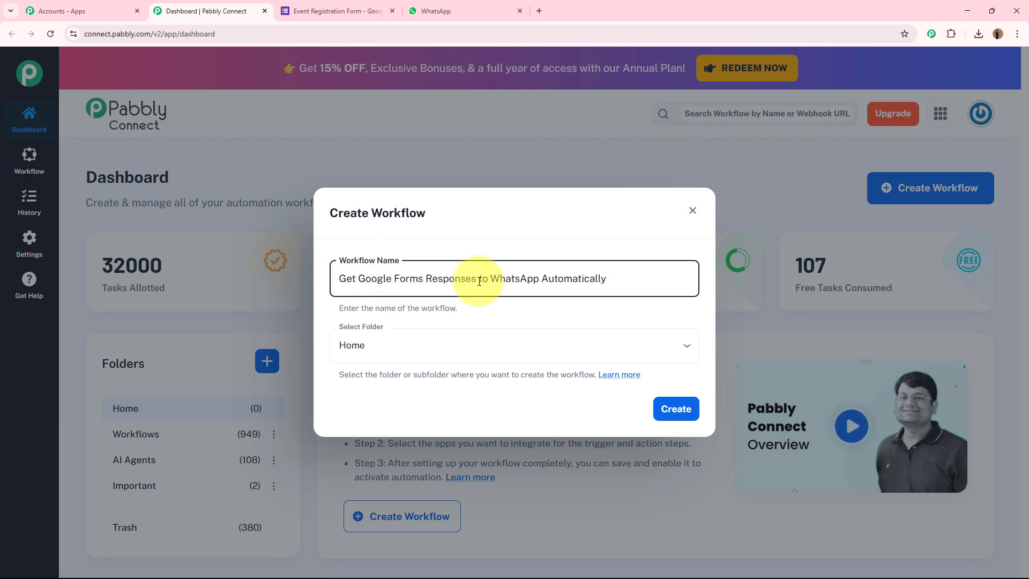
click(523, 314)
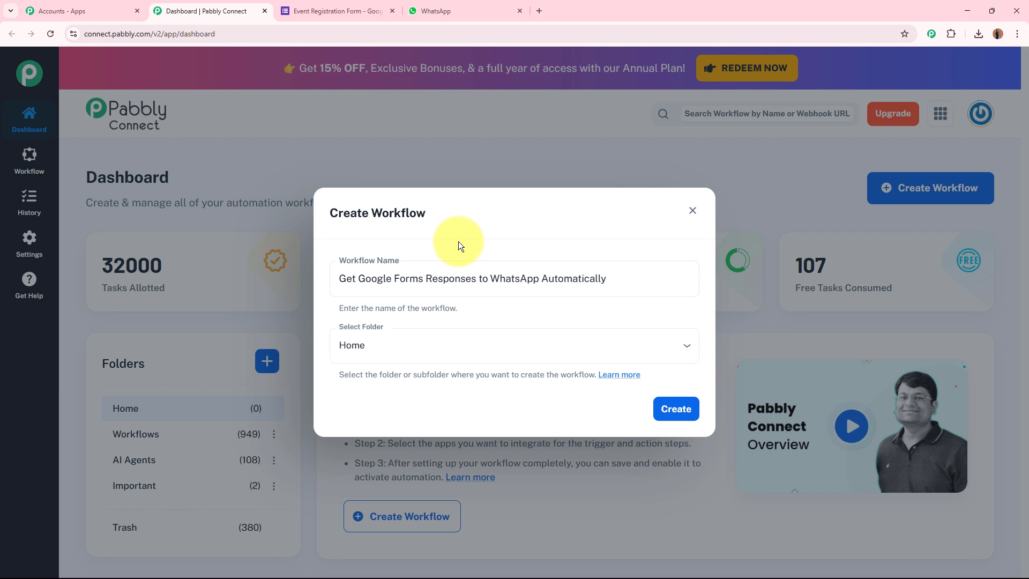
Put the workflow in the Workflows folder and create it
click(432, 348)
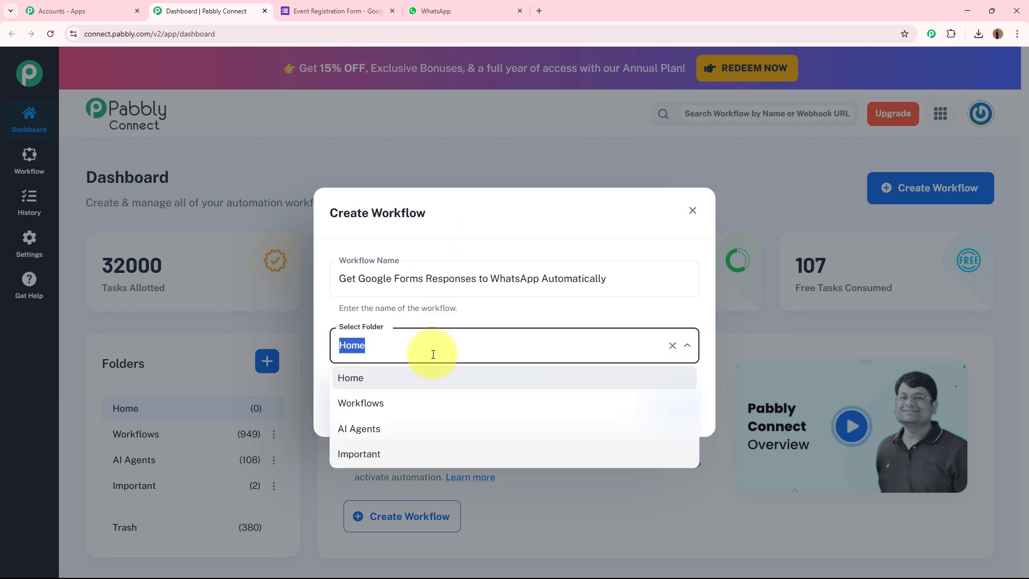
click(427, 406)
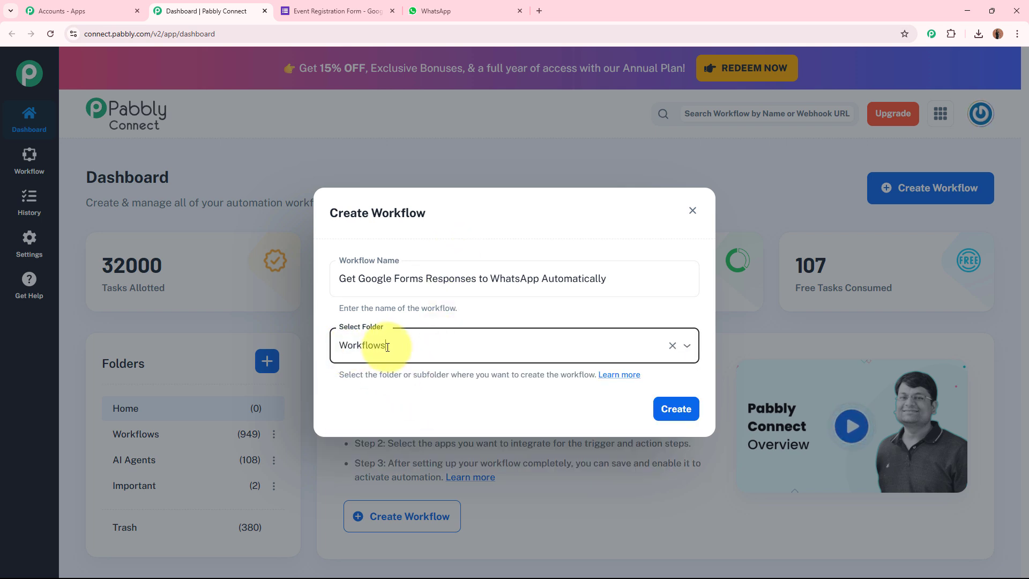
click(388, 411)
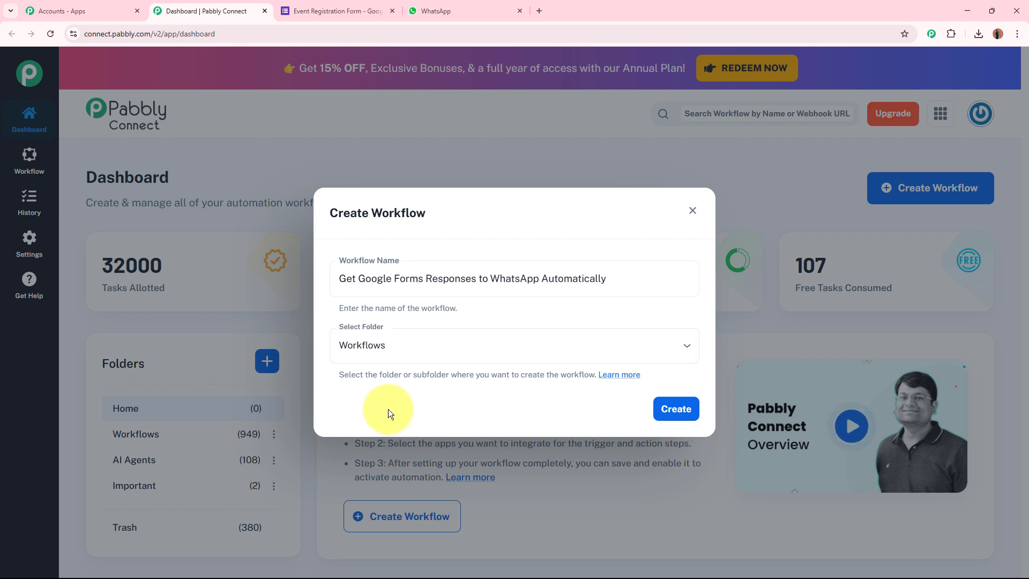
drag(627, 273, 339, 271)
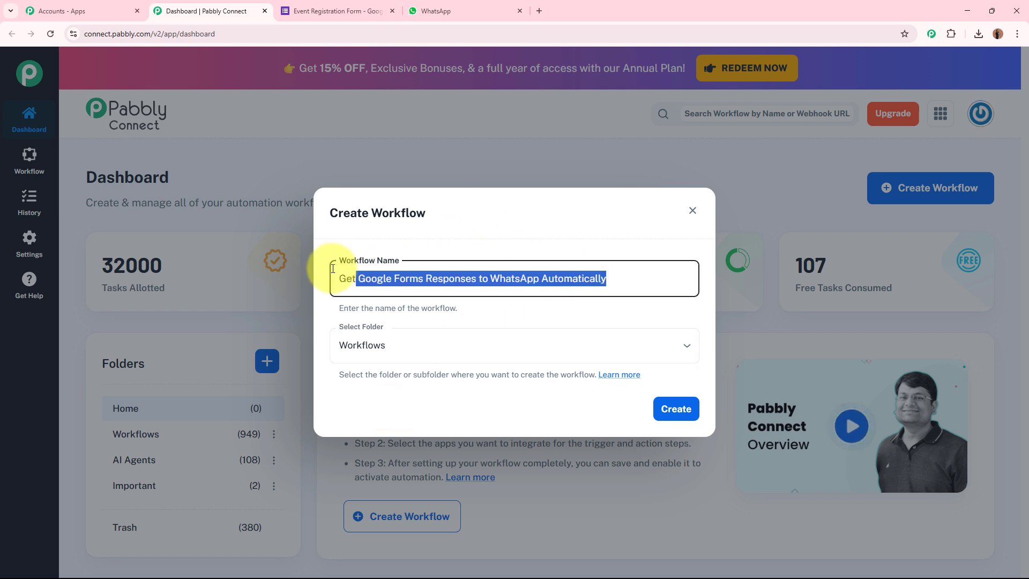
click(420, 338)
click(648, 402)
click(655, 409)
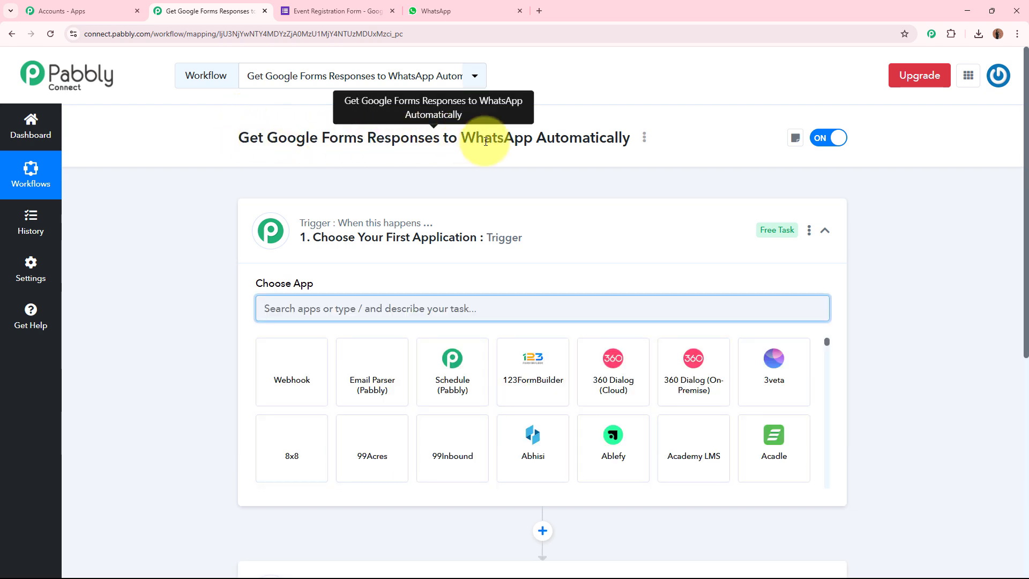
Collapse the empty 'Choose Your First Application' trigger card
click(592, 236)
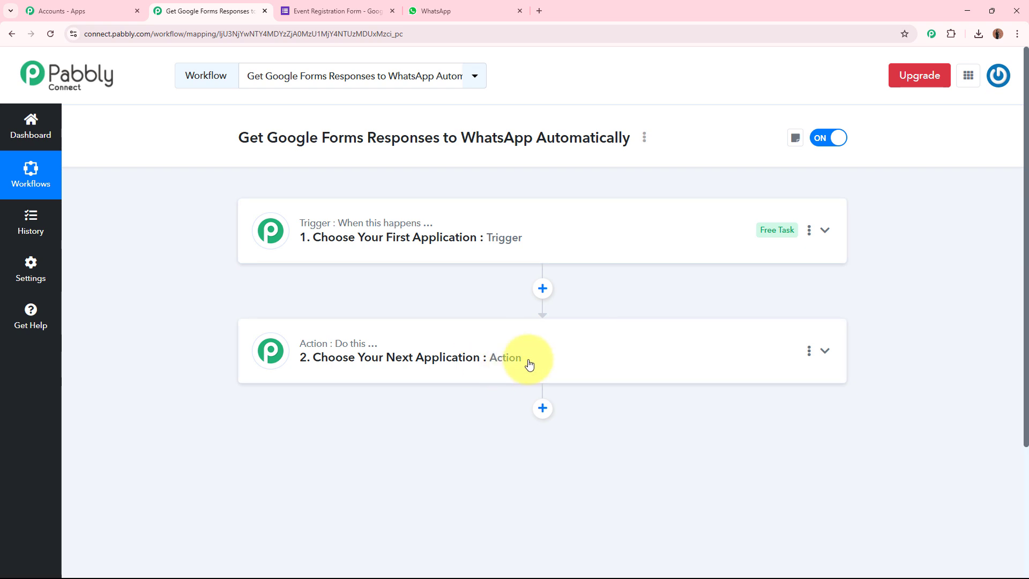
Make Google Forms the trigger app with the New Response Received event
click(635, 229)
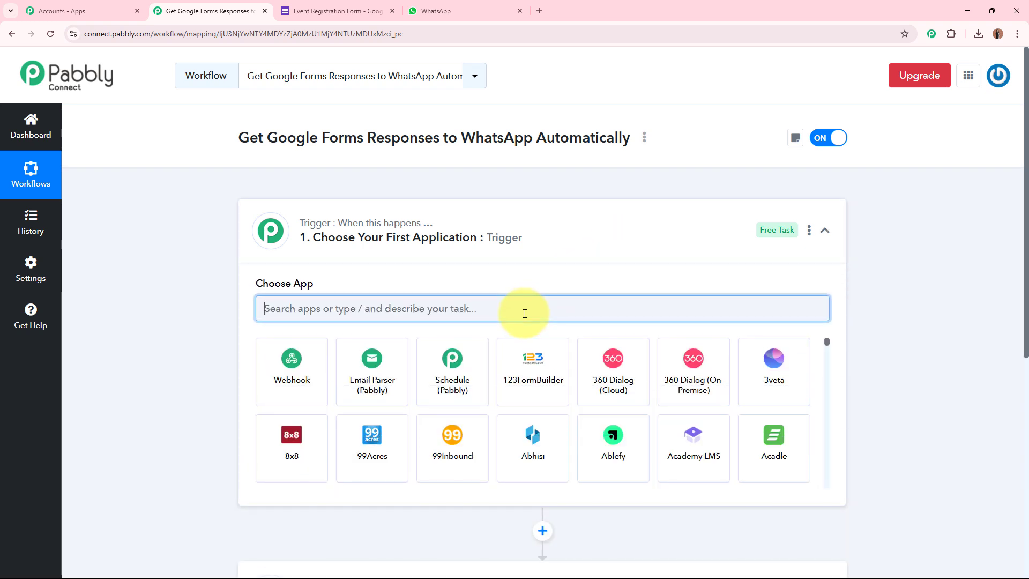
text(Google)
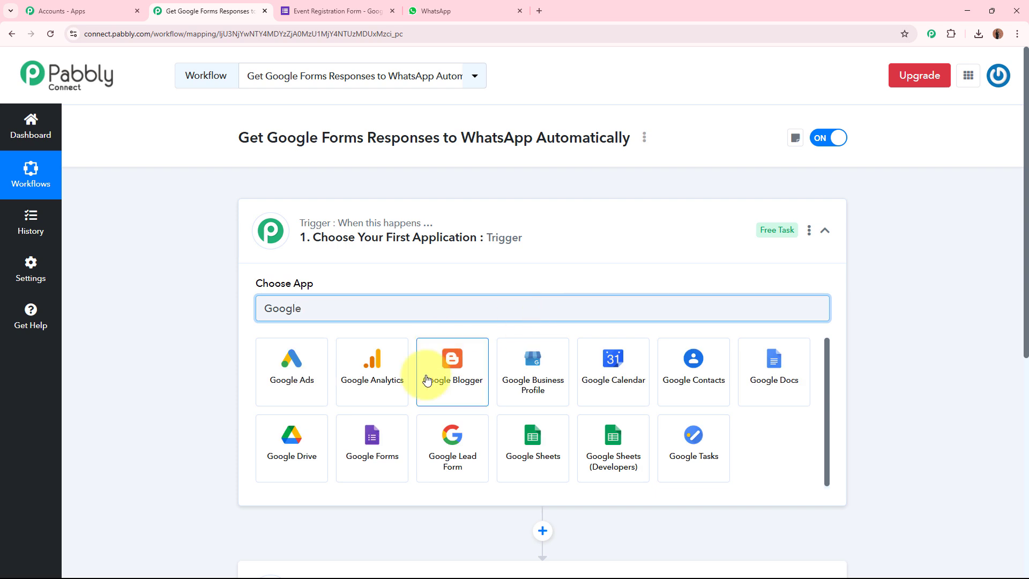
click(379, 459)
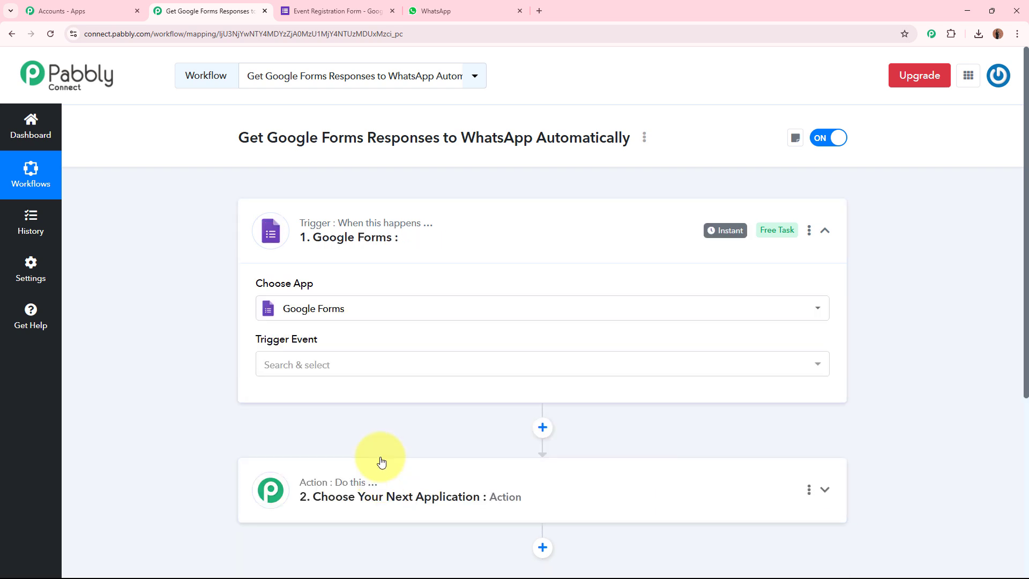
click(300, 9)
click(694, 98)
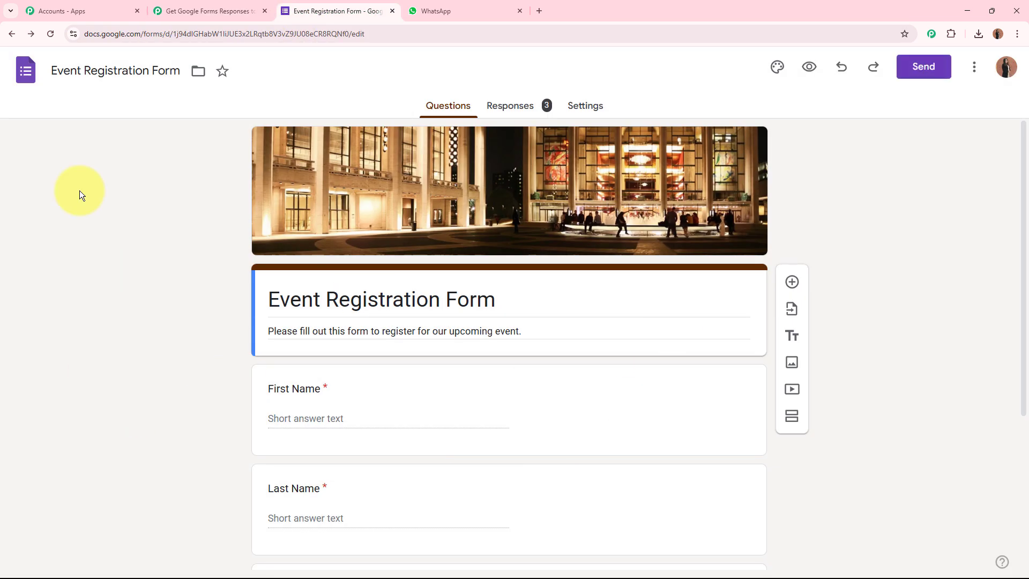
click(193, 11)
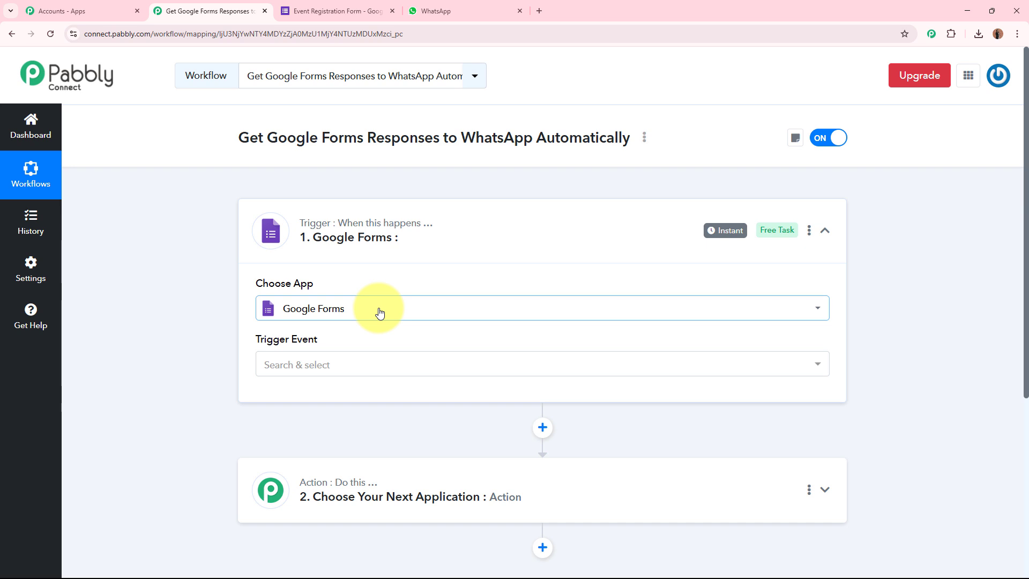
click(314, 365)
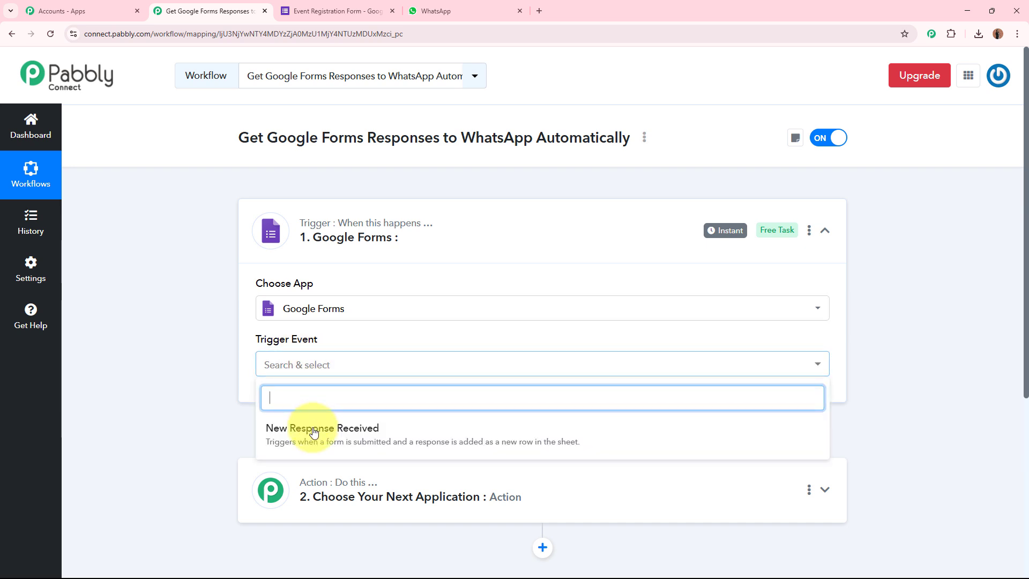
click(385, 435)
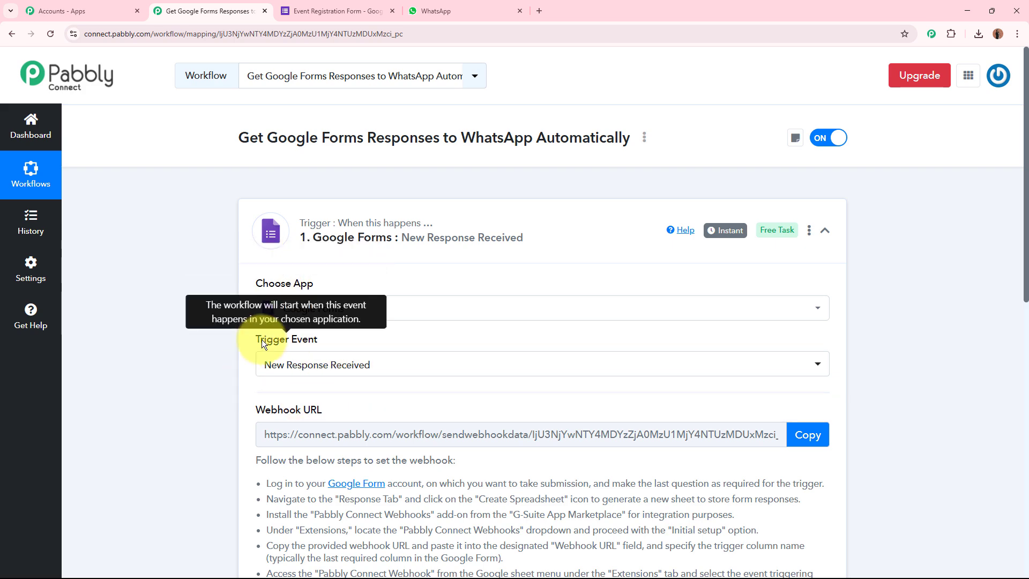
Copy the trigger's webhook URL and switch to the Event Registration Form tab
scroll(262, 339, down, 5)
drag(259, 125, 366, 133)
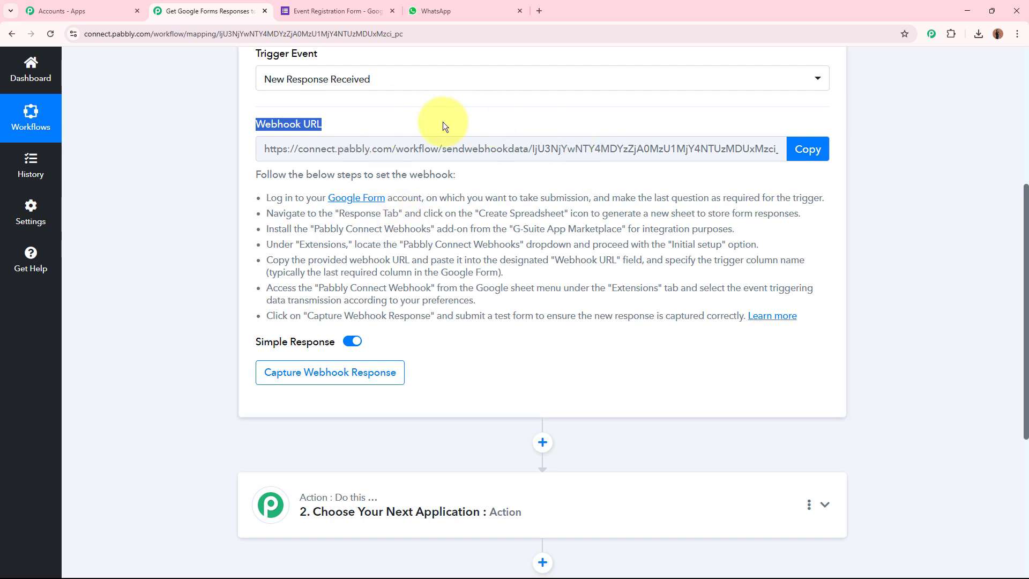
click(268, 182)
drag(268, 182, 806, 317)
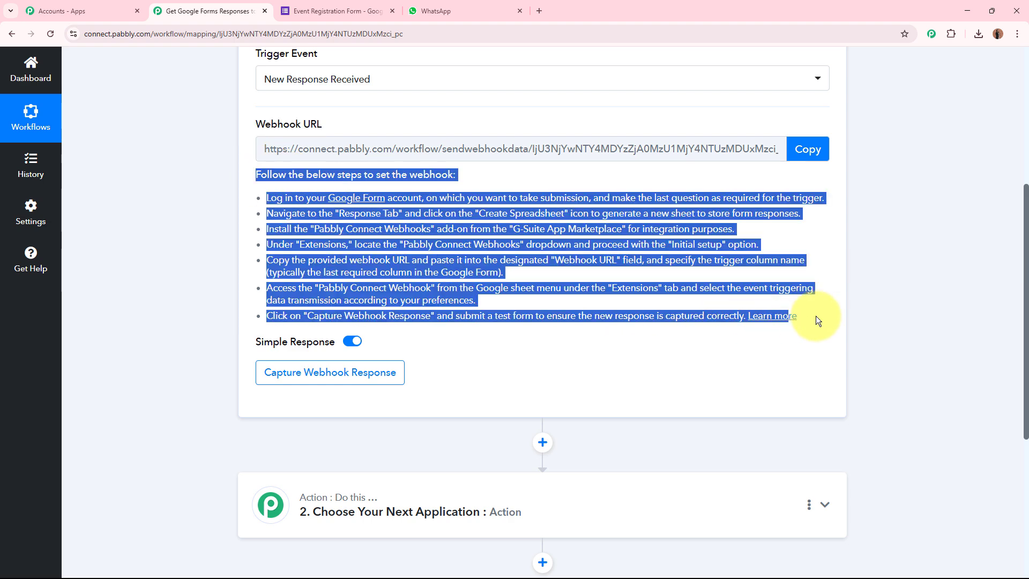
click(891, 310)
click(808, 149)
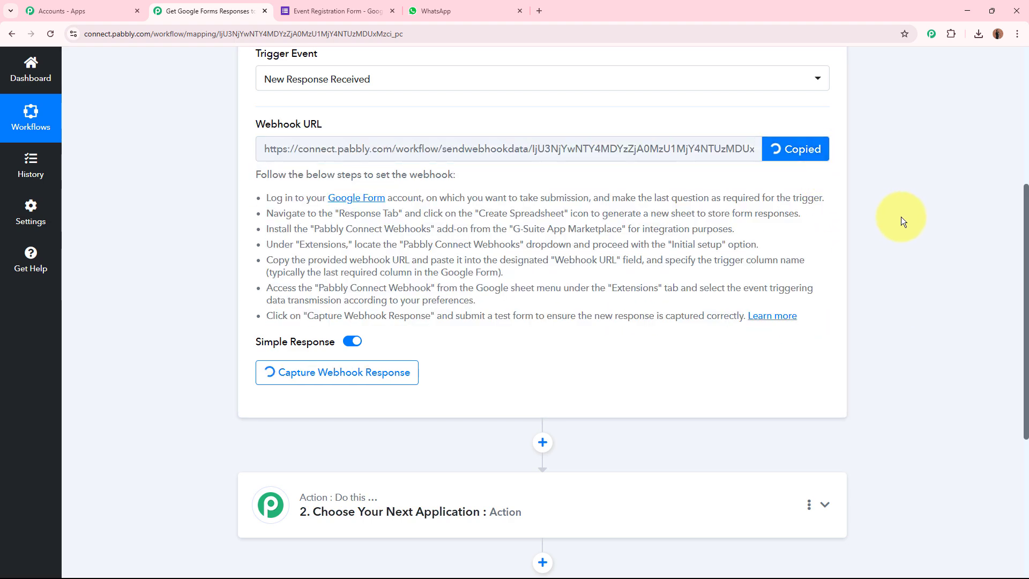
scroll(902, 215, up, 5)
click(337, 4)
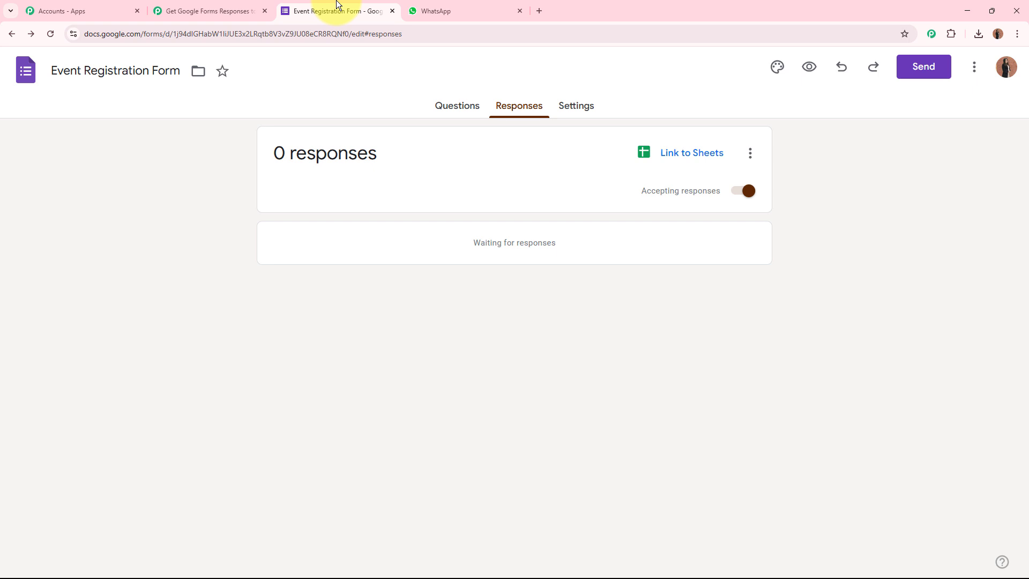
Review the form's questions and the Pabbly workflow, then return to the Event Registration Form editor
click(458, 107)
click(207, 8)
scroll(905, 189, up, 5)
scroll(905, 189, up, 2)
click(337, 10)
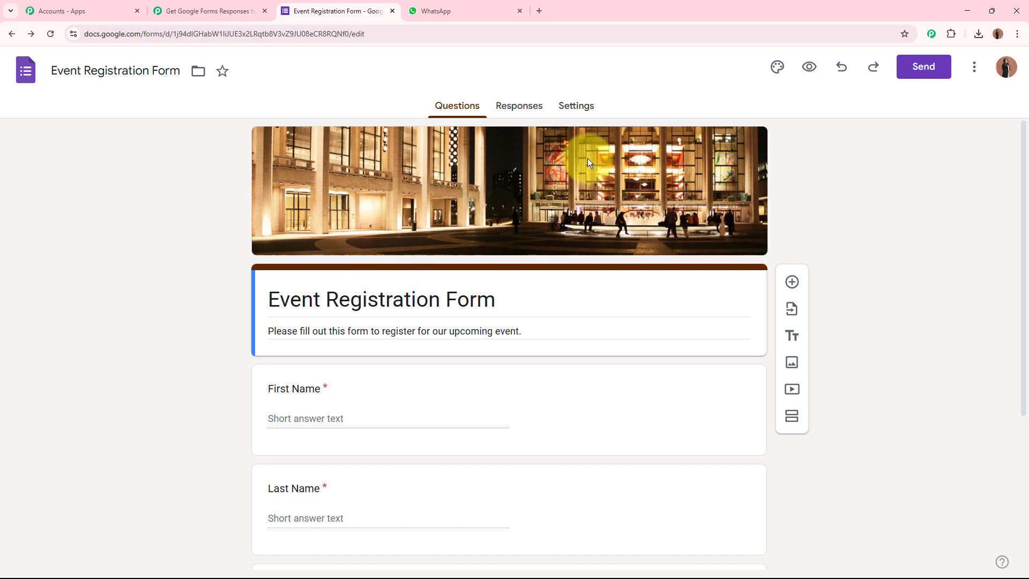
Link the form's responses to a new spreadsheet using 'Create a new spreadsheet'
click(523, 115)
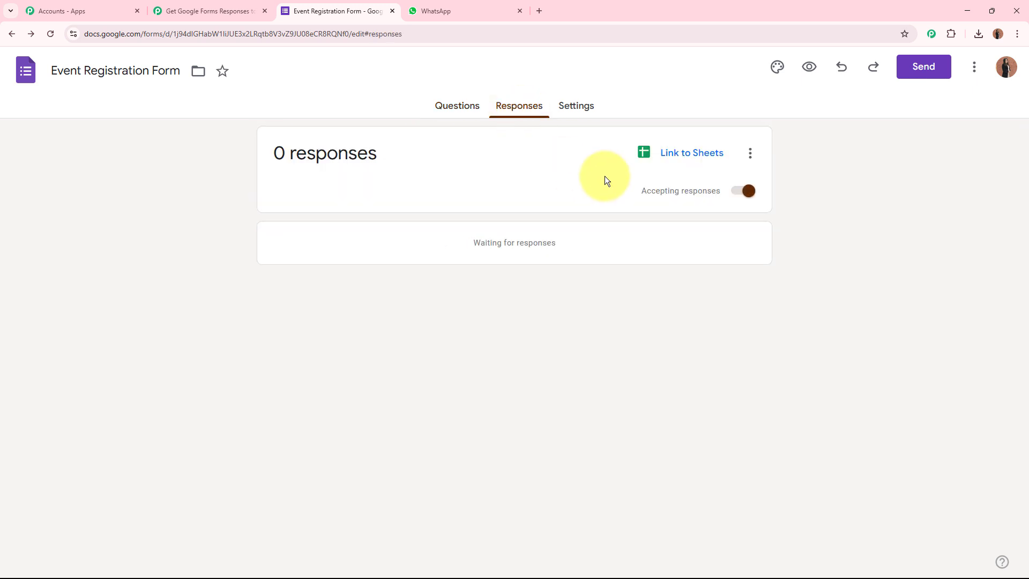
click(717, 159)
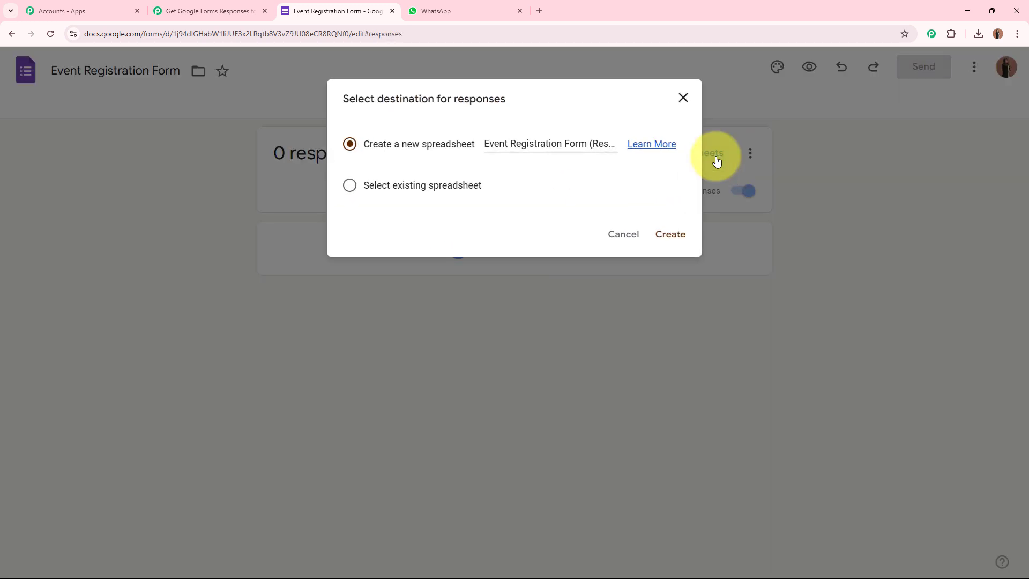
drag(340, 98, 523, 99)
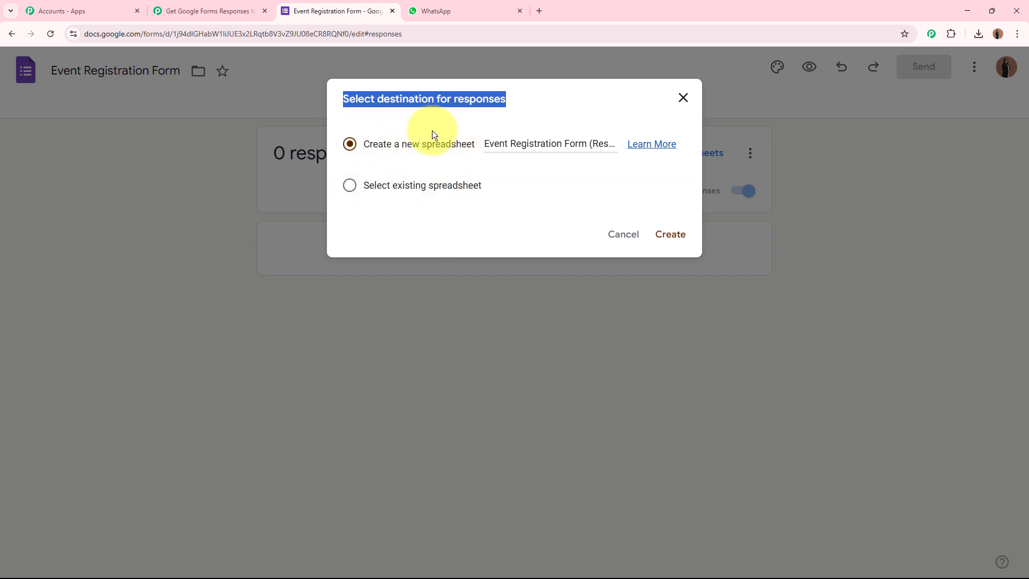
click(672, 237)
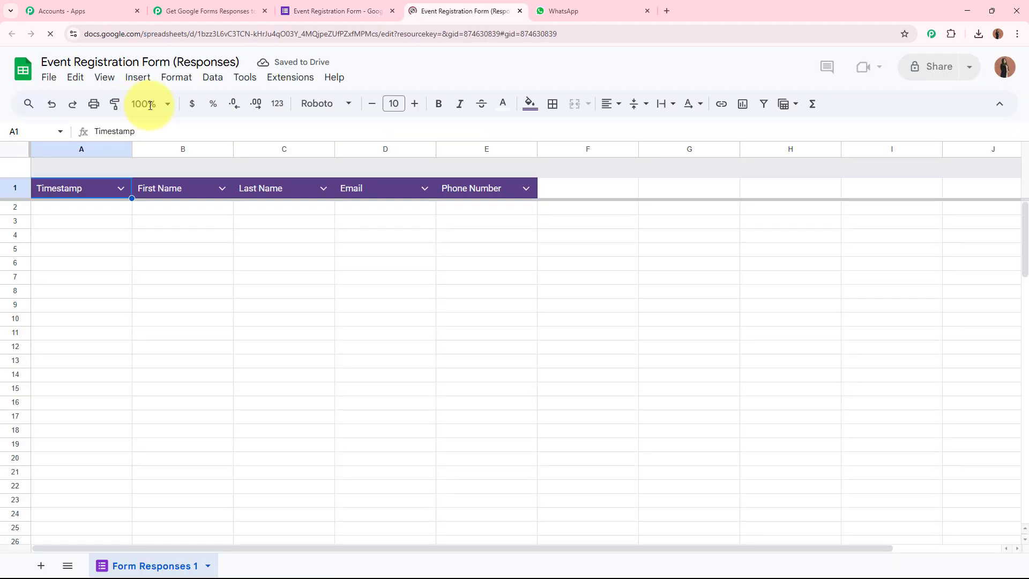
Zoom the responses sheet to 125% and check the form's questions
click(150, 105)
click(146, 214)
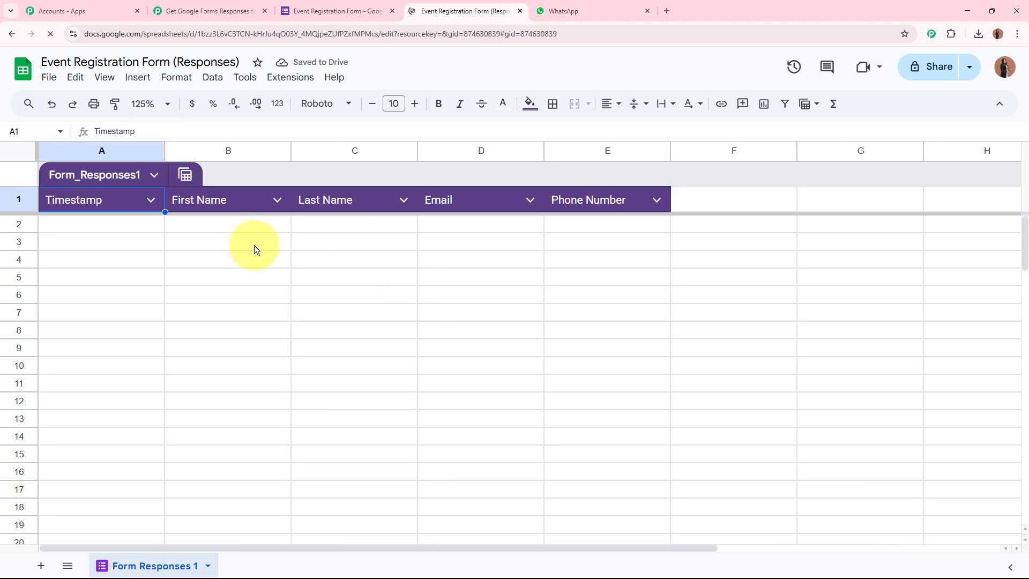
click(343, 11)
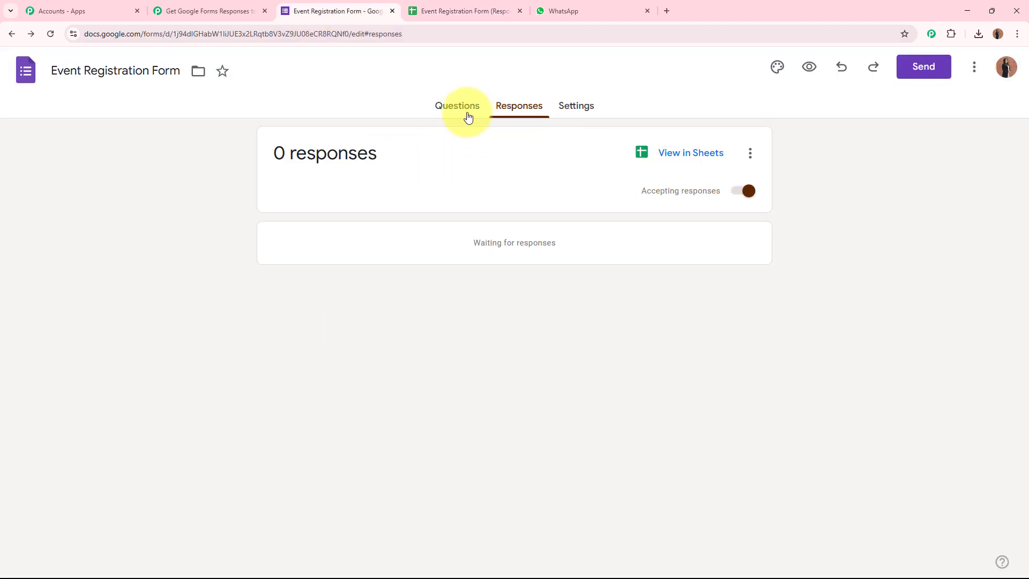
click(466, 115)
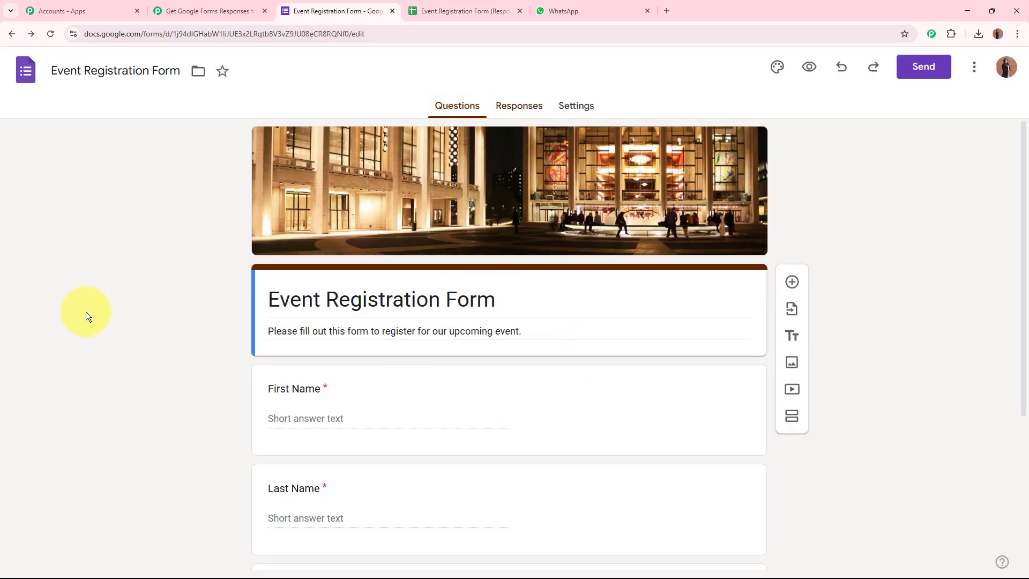
click(466, 11)
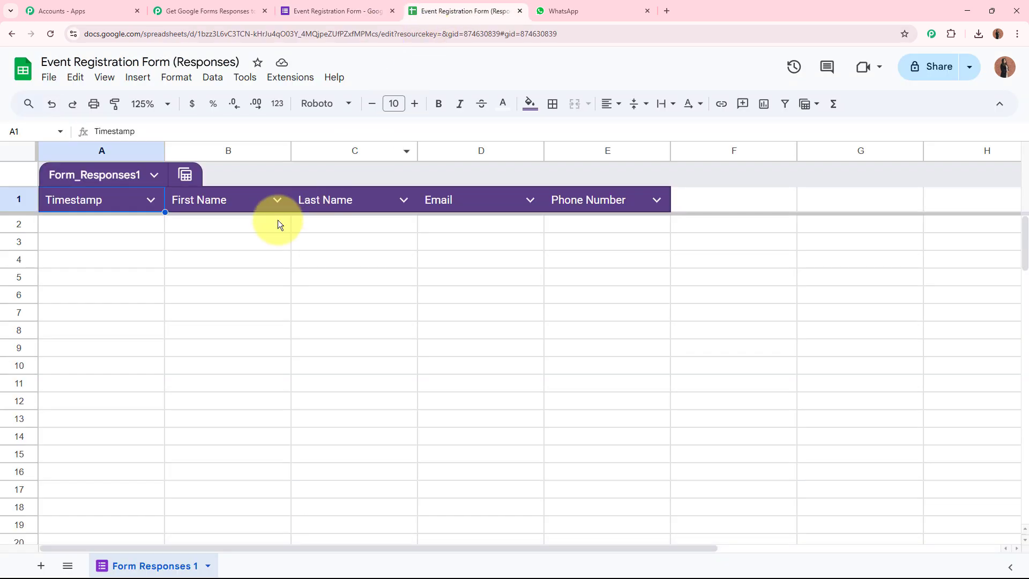
Select cells in the empty responses sheet and bring up the Extensions menu
drag(108, 227, 599, 229)
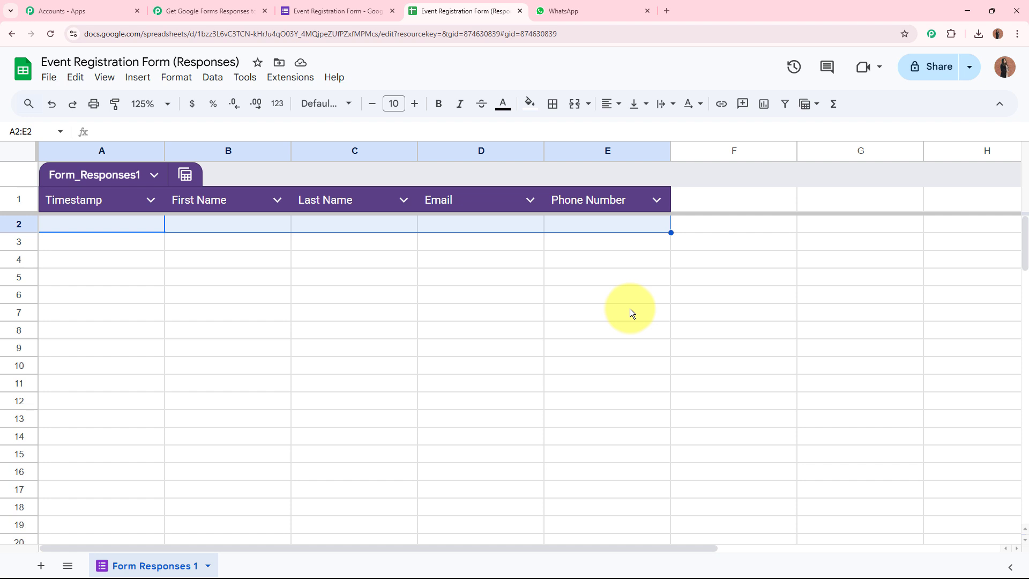
click(630, 312)
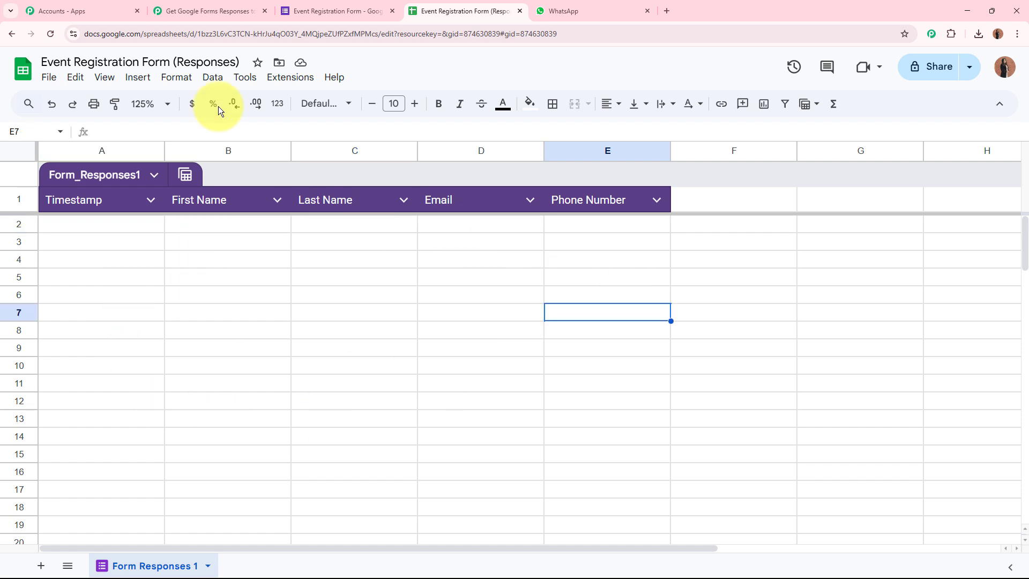
click(289, 78)
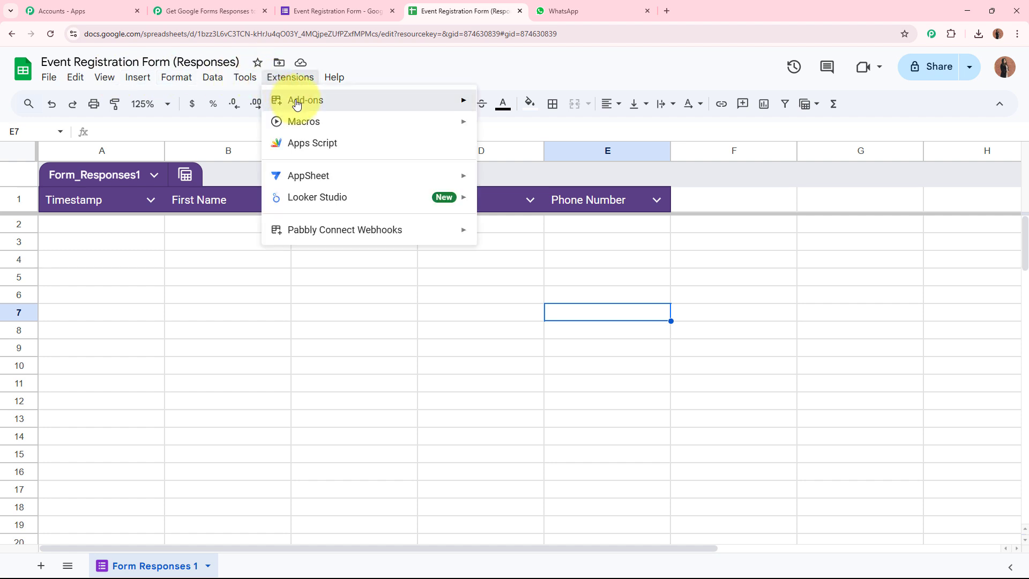
Search the add-ons Marketplace for 'Pabb' and open the Pabbly Connect Webhooks details
mouse_move(295, 104)
click(521, 107)
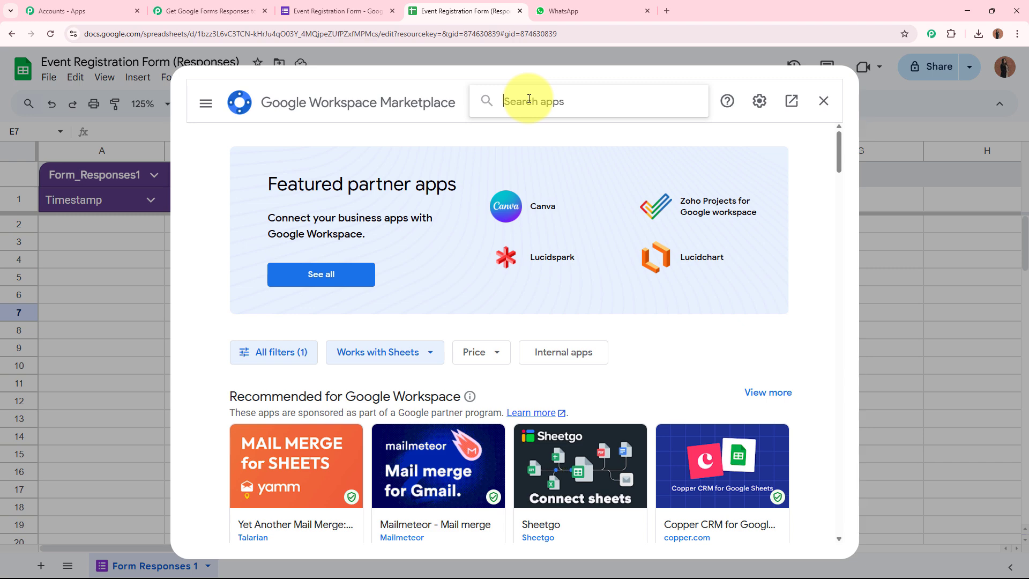
text(Pabb)
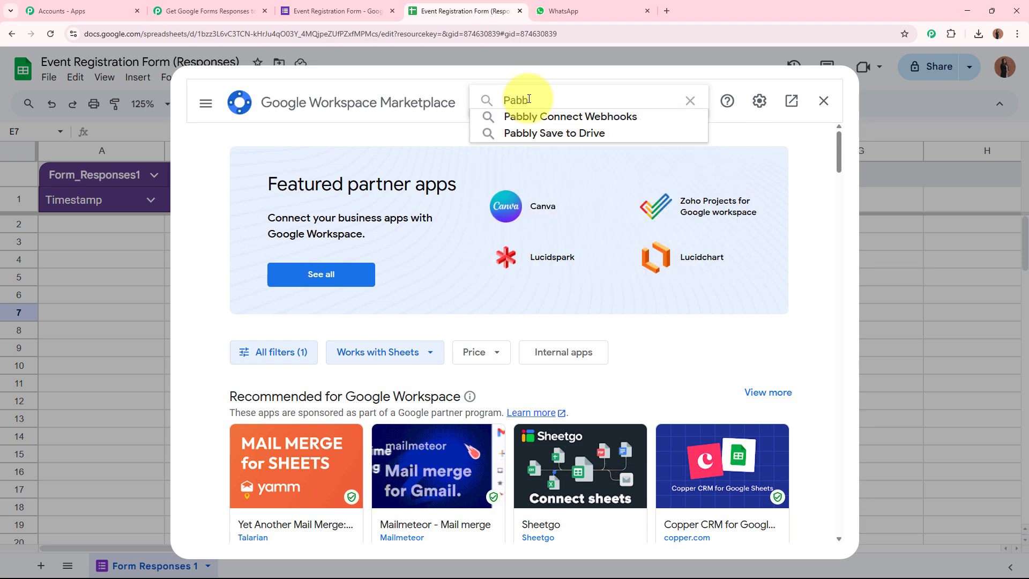
click(545, 117)
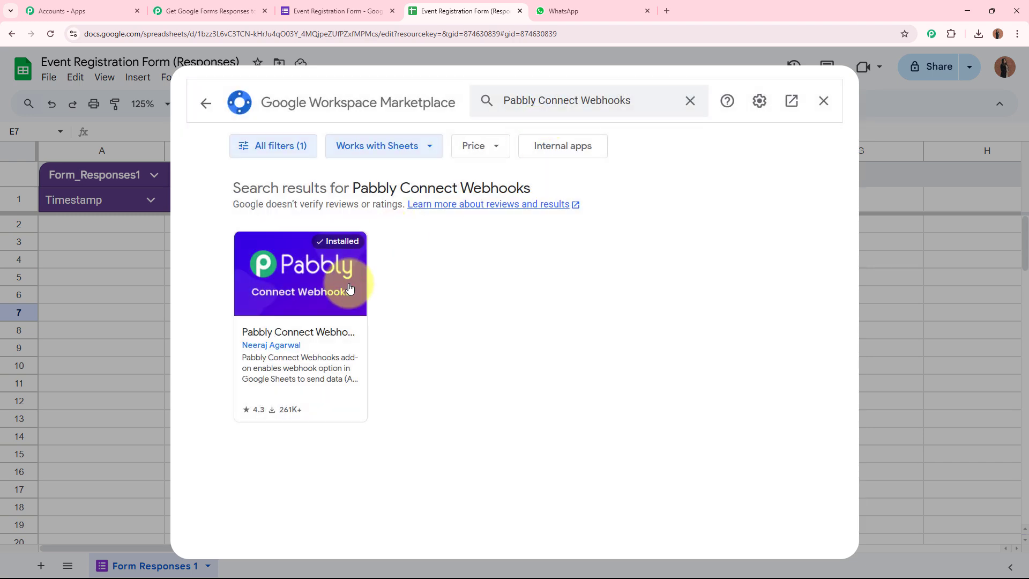
click(338, 292)
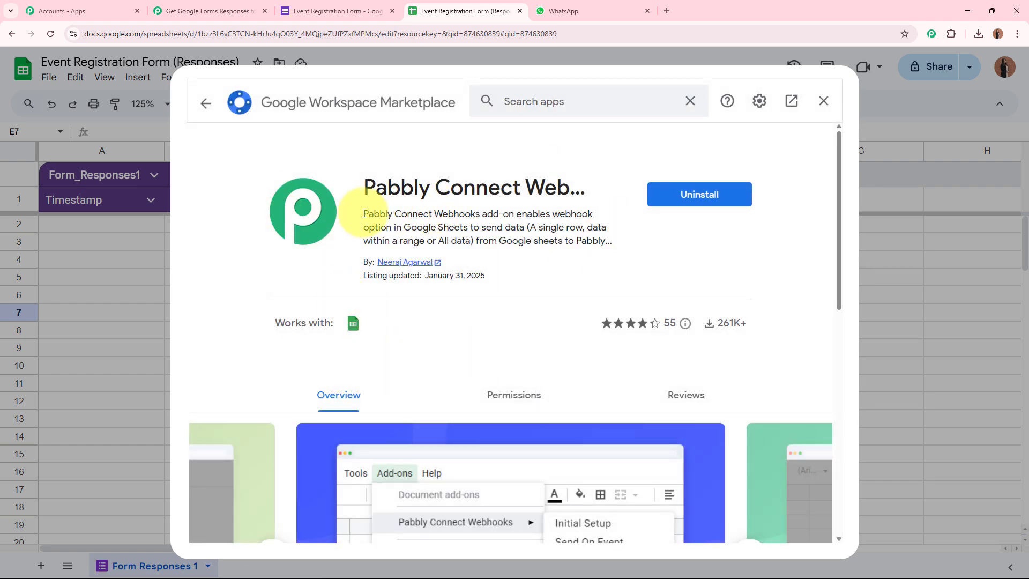
Verify the Pabbly Connect Webhooks add-on is installed, close the Marketplace and reload the sheet
drag(360, 214, 499, 213)
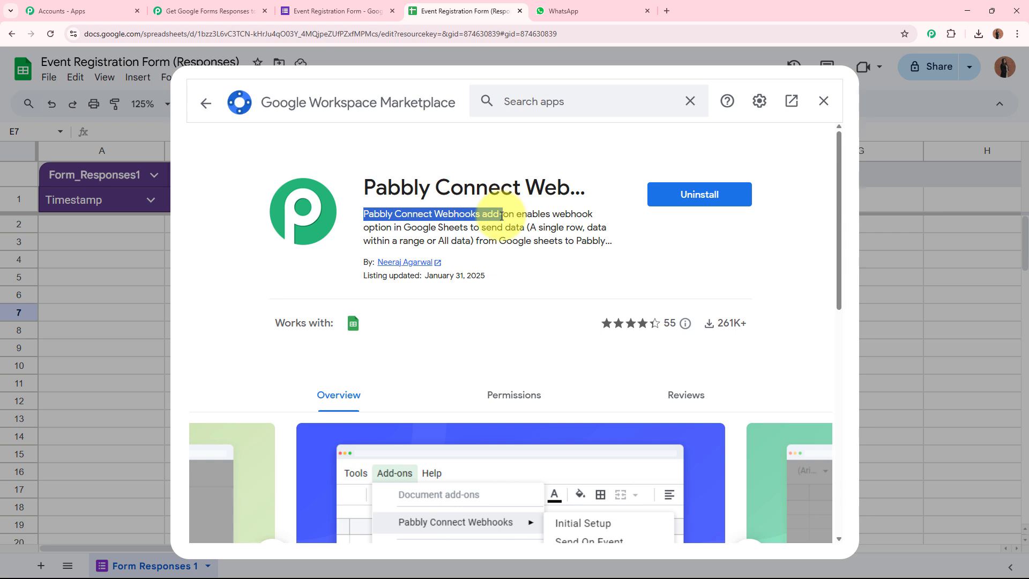
click(549, 233)
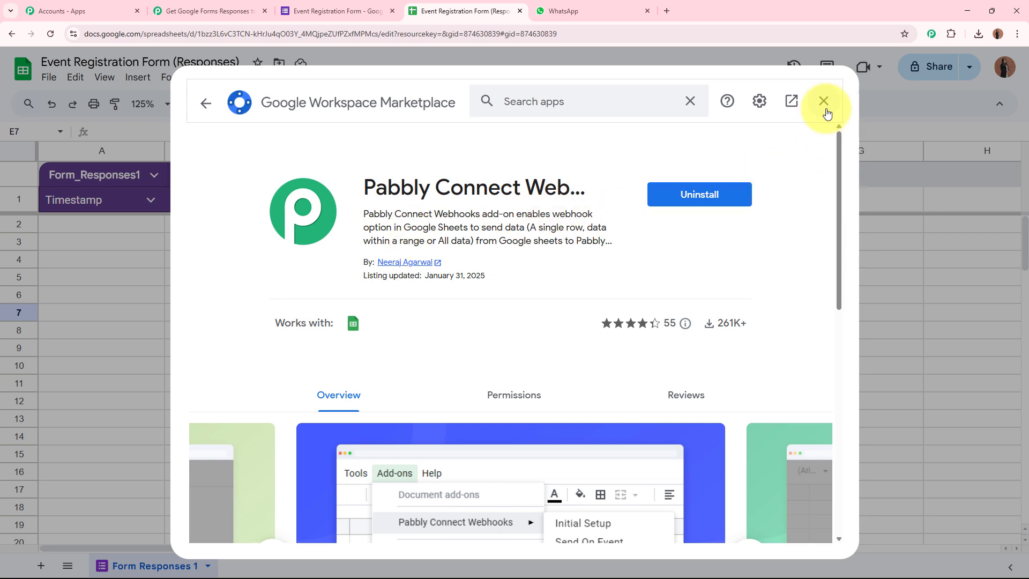
click(138, 93)
click(49, 33)
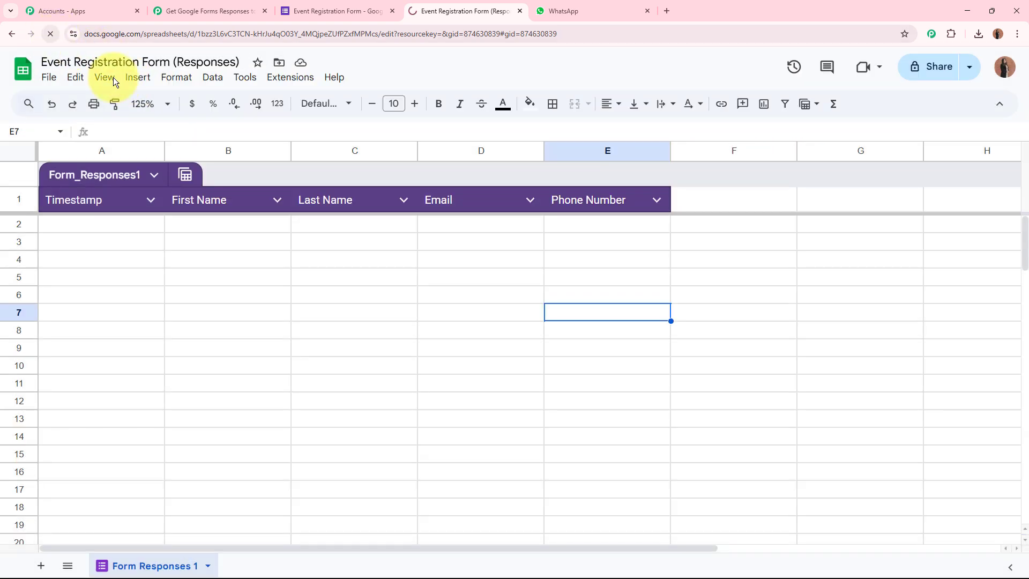
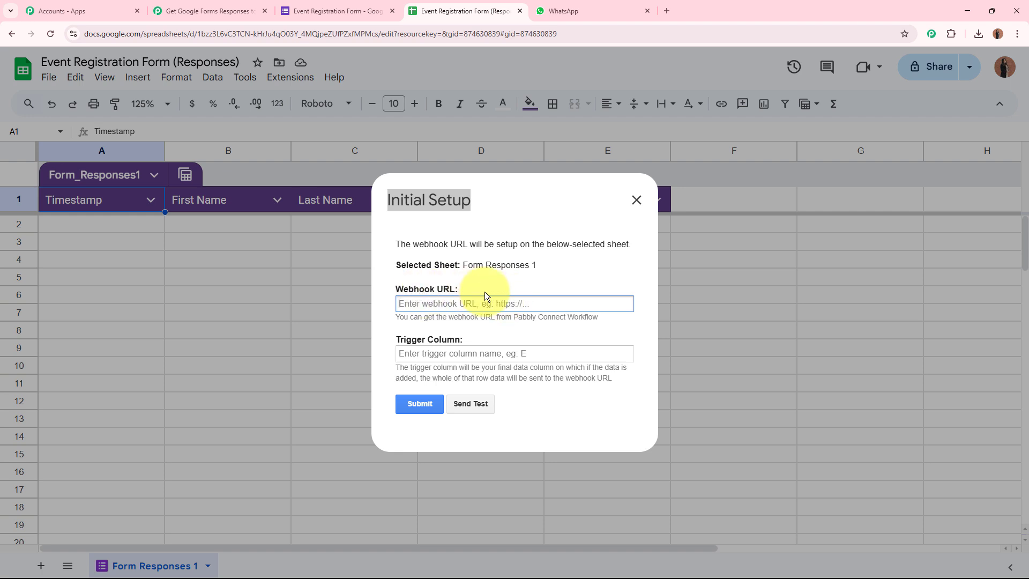
Paste the workflow's webhook URL into the webhook setup and enter trigger column E
key(ctrl+v)
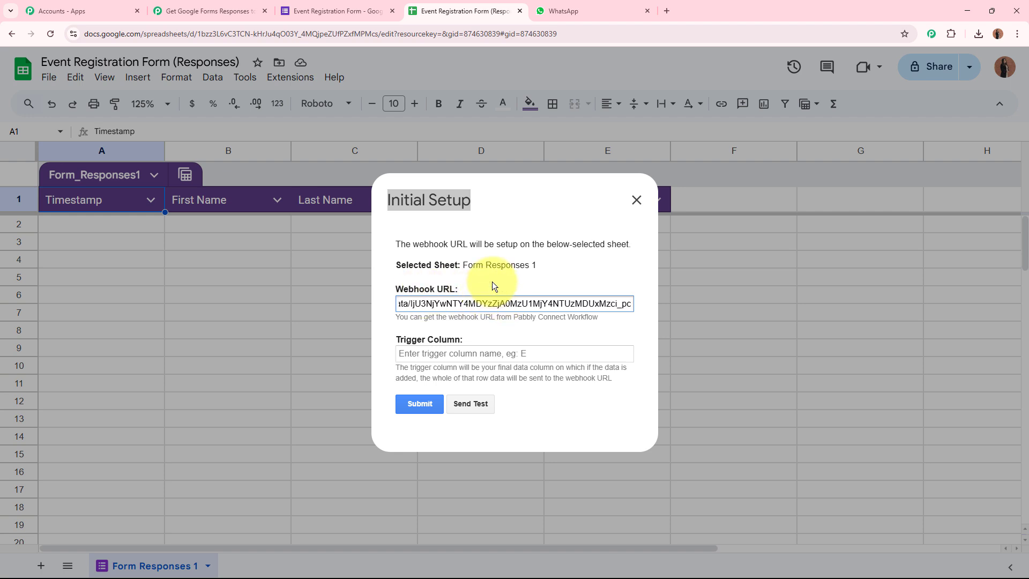
triple_click(471, 210)
click(483, 223)
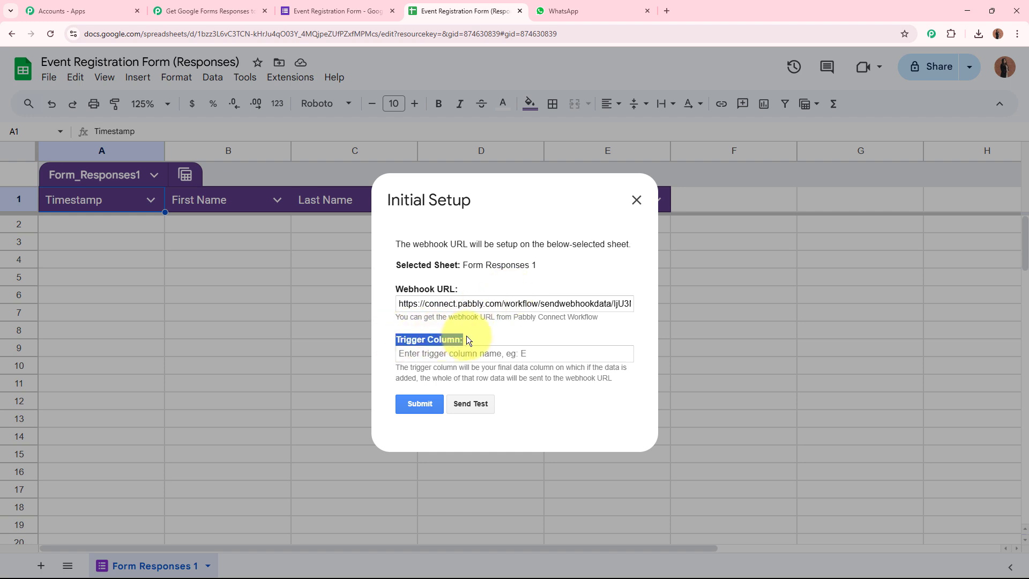
drag(395, 369, 617, 378)
click(618, 377)
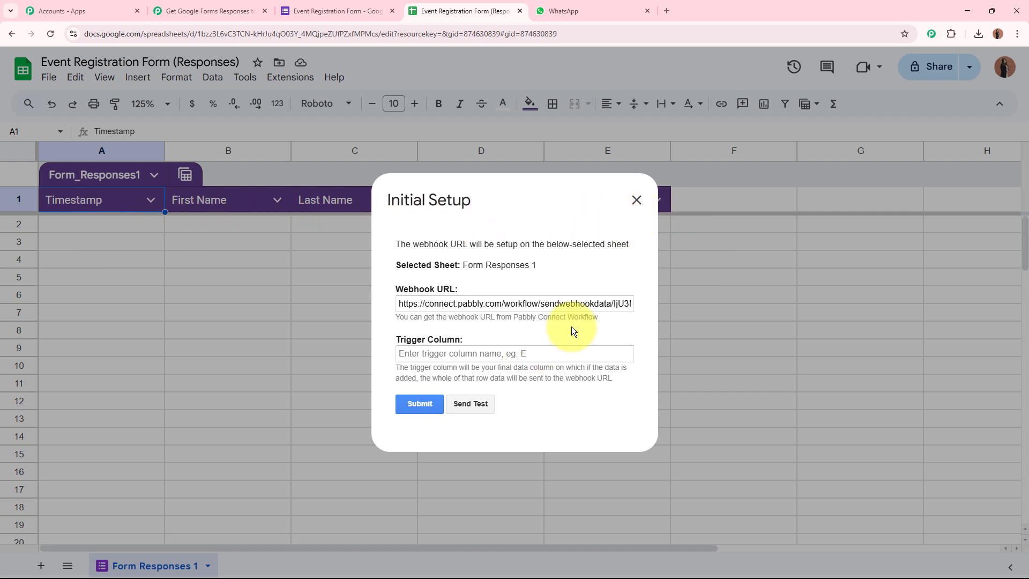
click(430, 353)
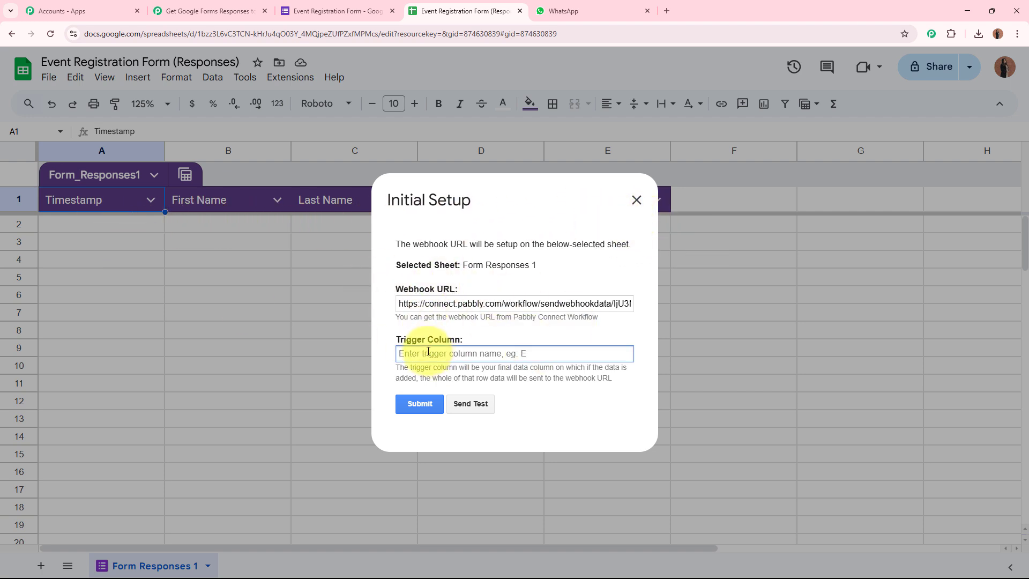
text(E)
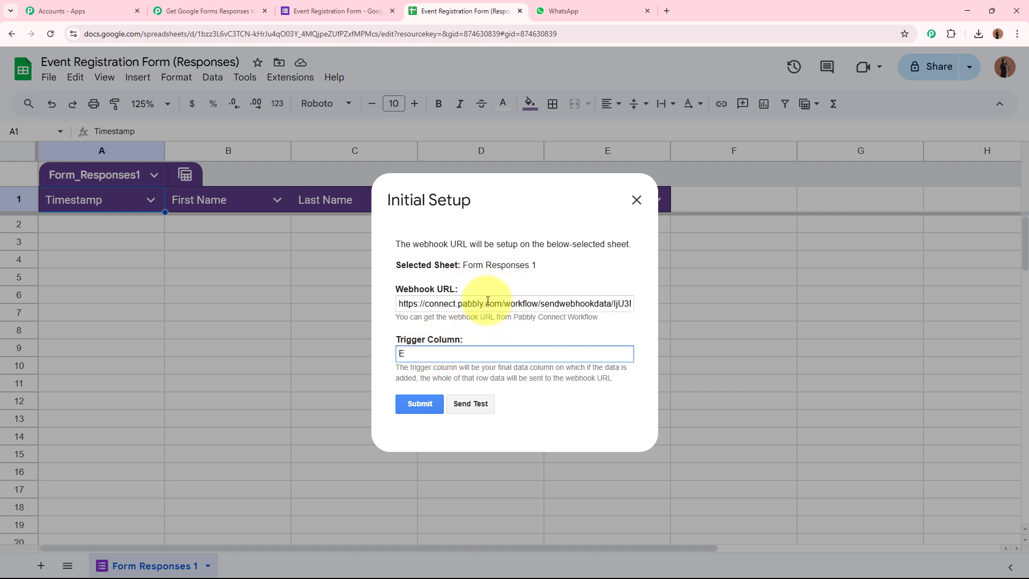
Submit the setup, confirm 'Setup configured successfully', and close the dialog
click(418, 403)
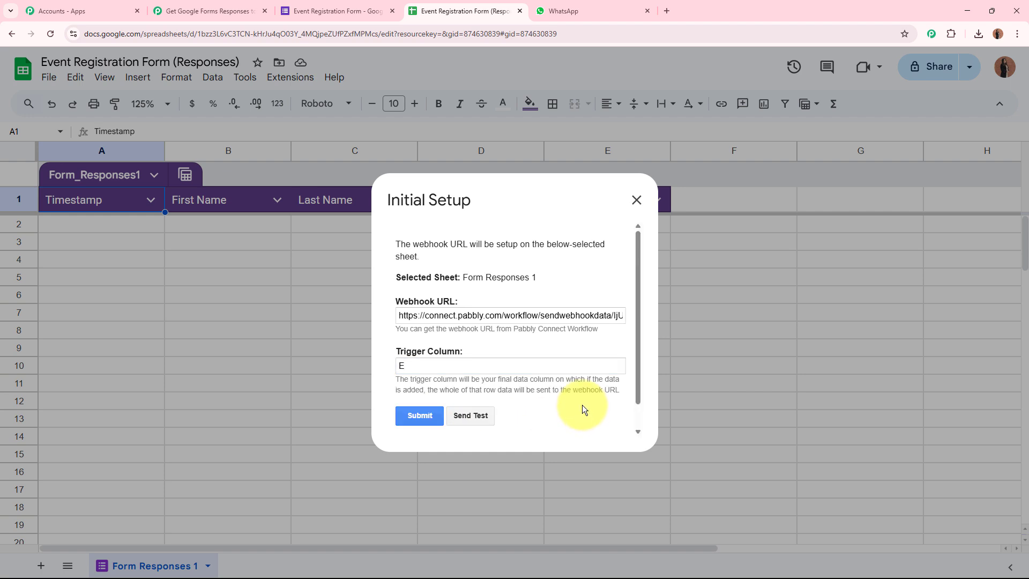
drag(395, 414, 511, 416)
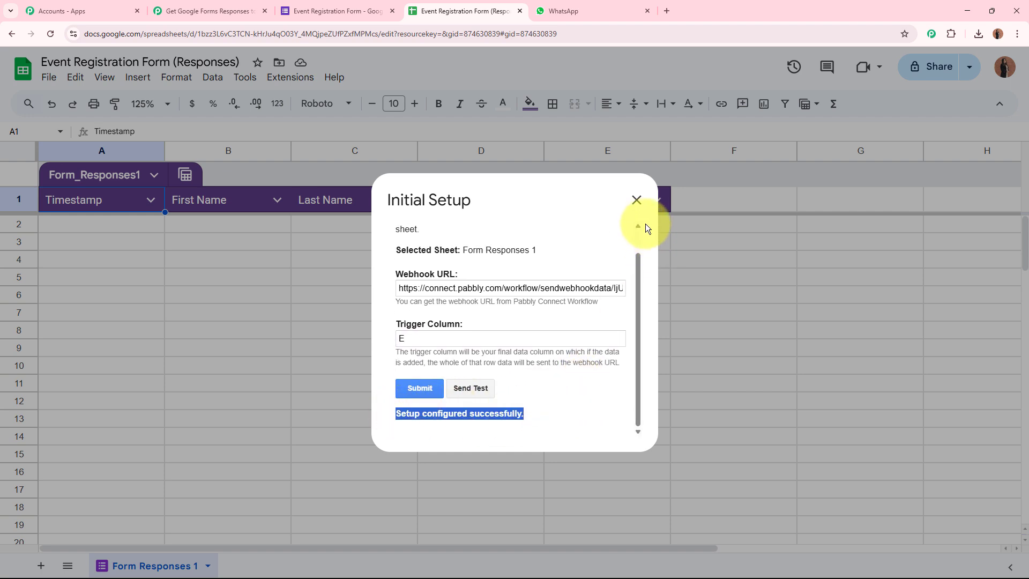
click(637, 199)
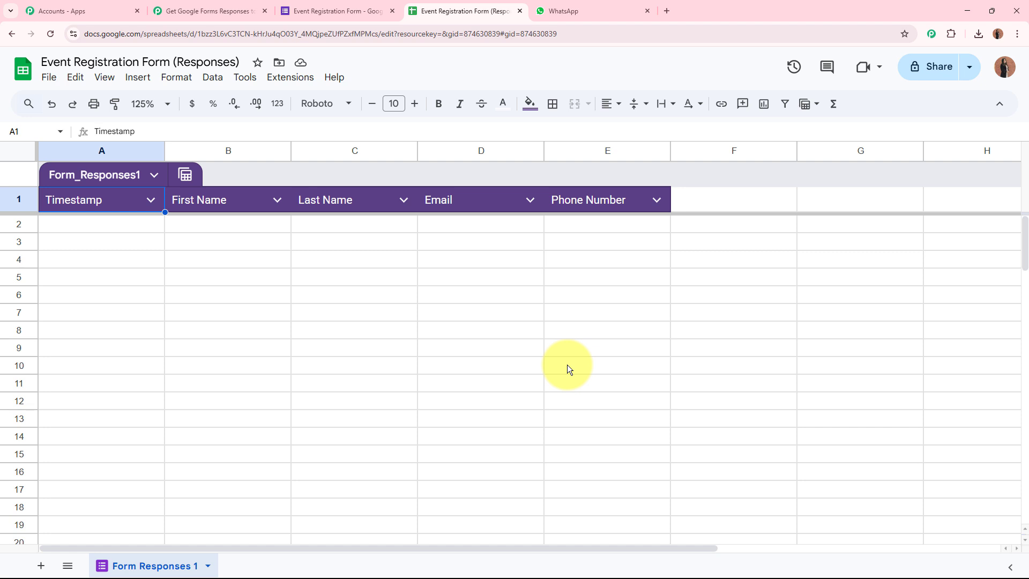
Turn on Send On Event under Extensions > Pabbly Connect Webhooks
click(290, 77)
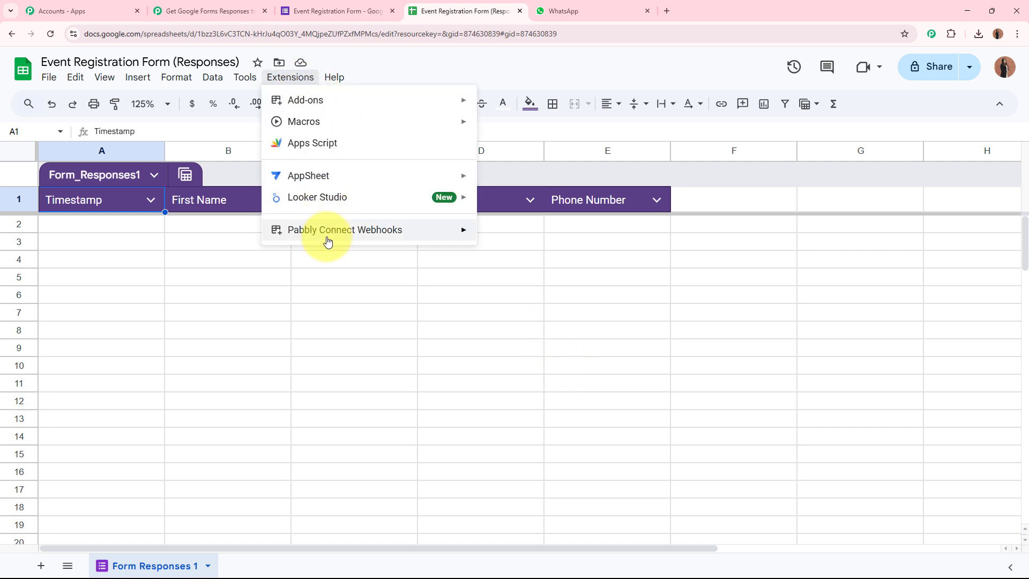
mouse_move(328, 234)
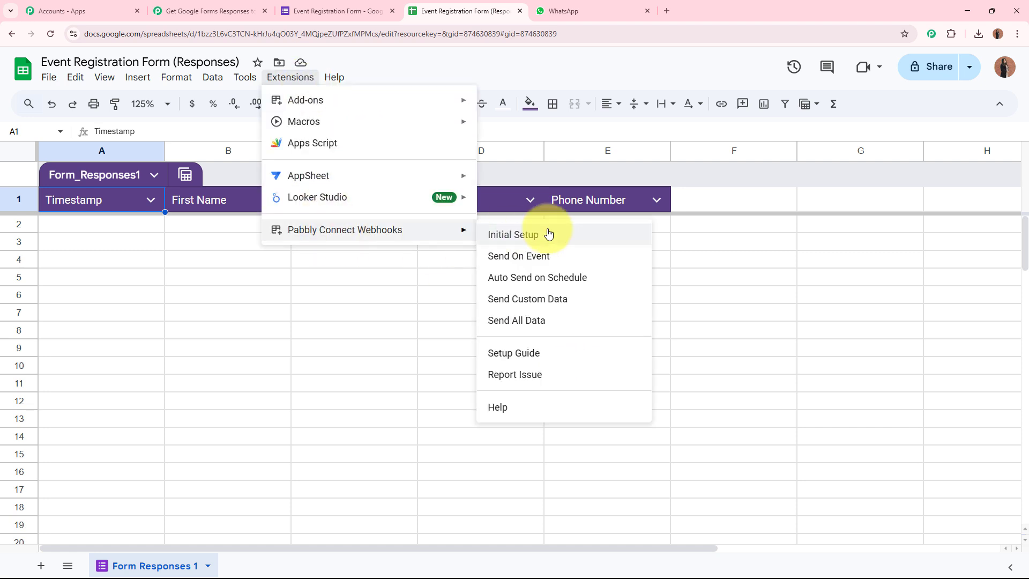
click(571, 256)
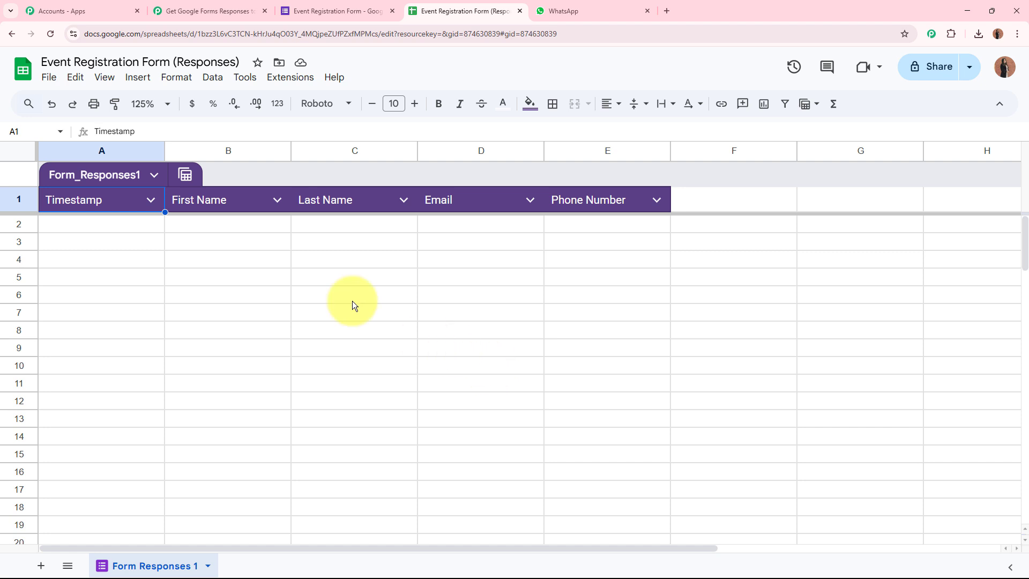
drag(135, 224, 548, 223)
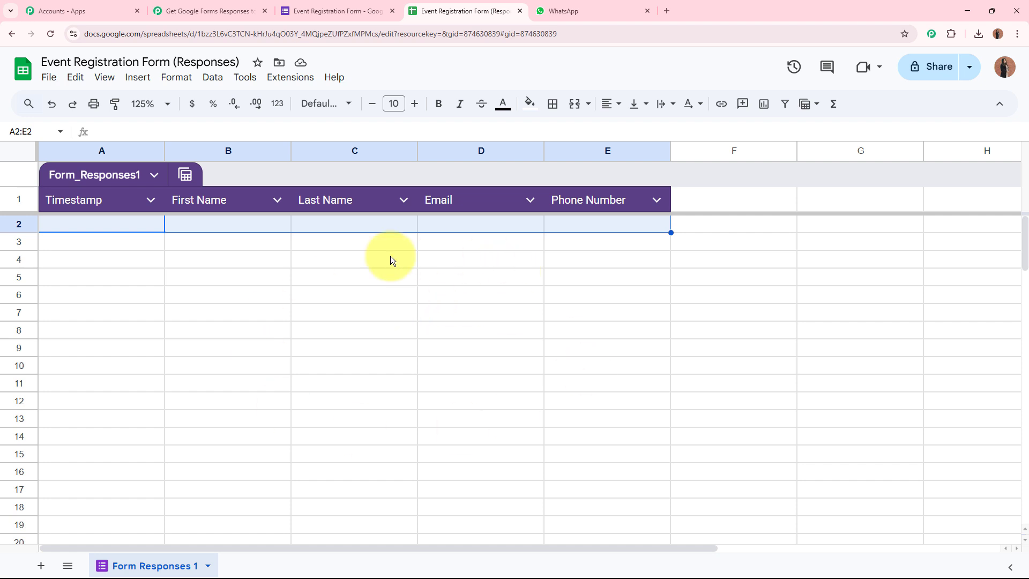
click(248, 9)
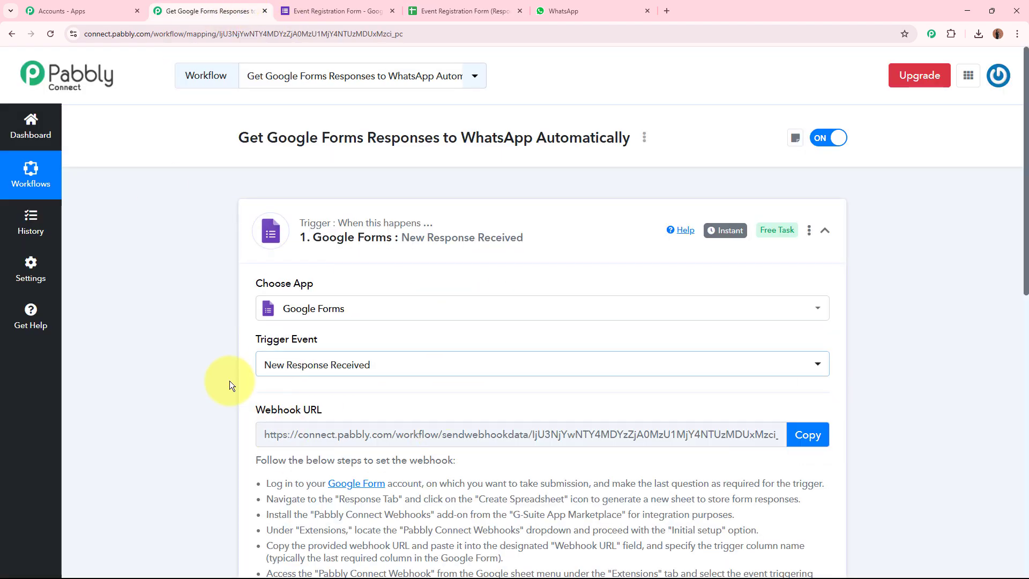
click(471, 8)
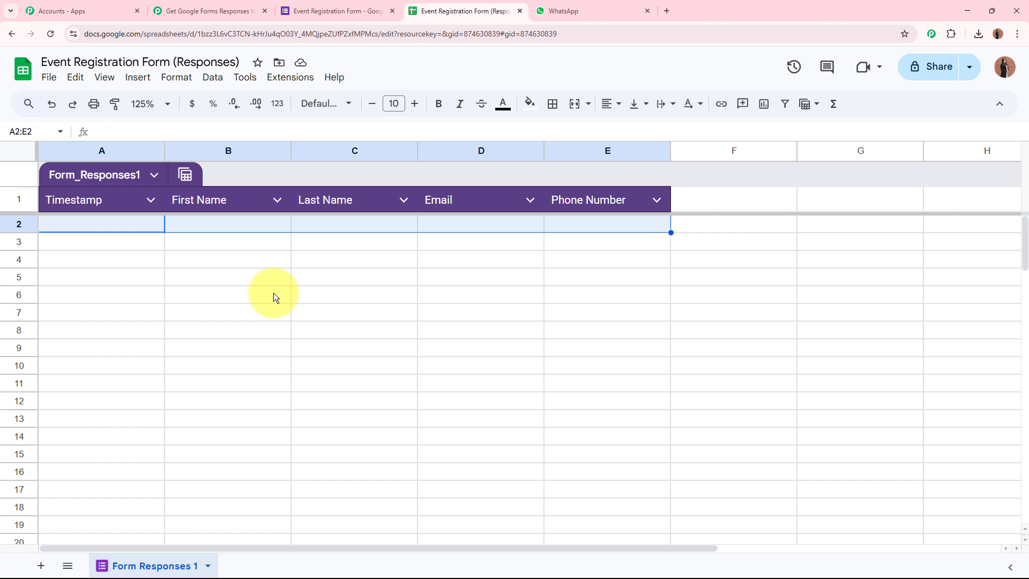
click(246, 368)
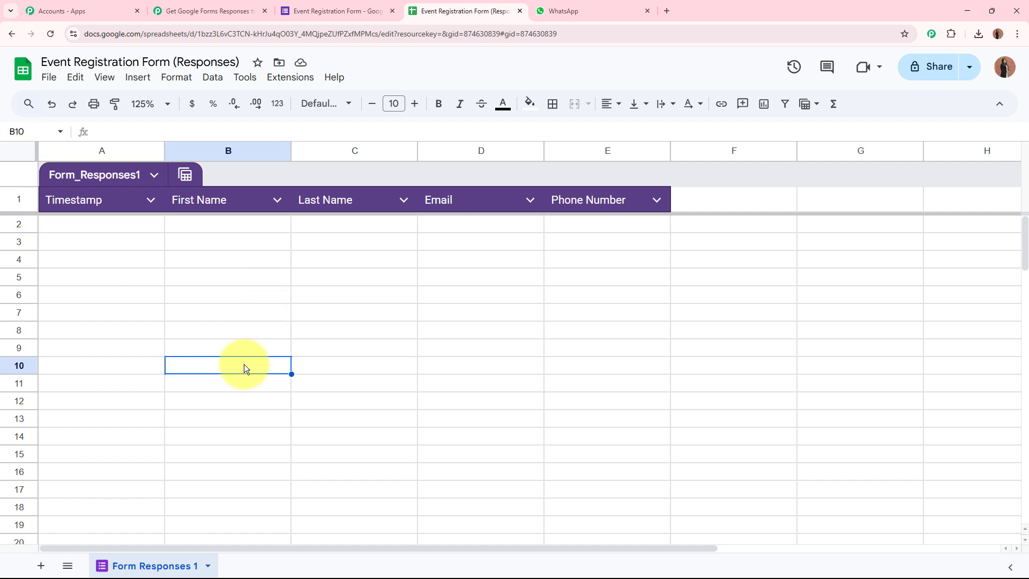
Verify Send On Event is ticked, then return to the Pabbly Connect workflow
click(290, 76)
mouse_move(345, 229)
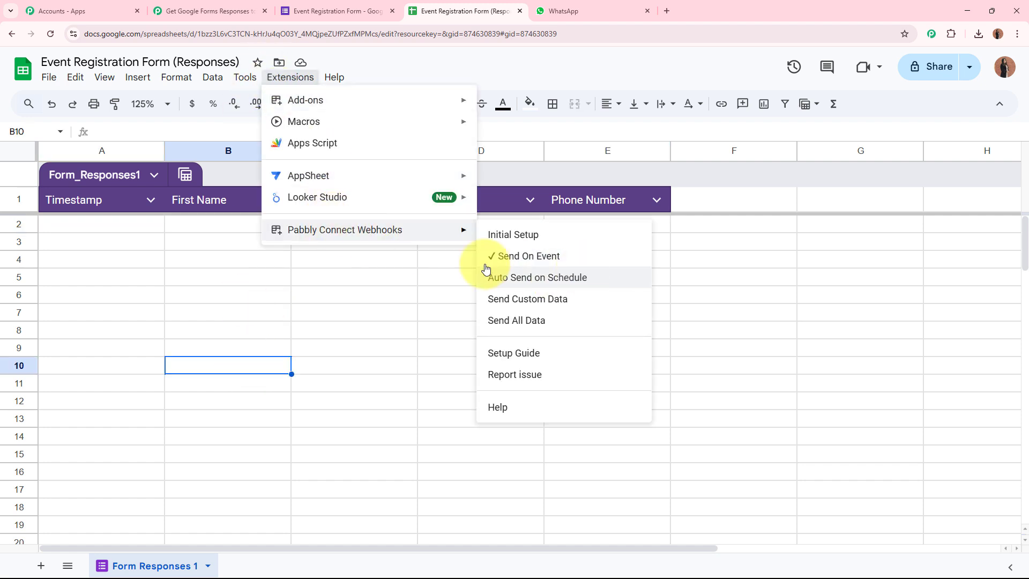
click(411, 320)
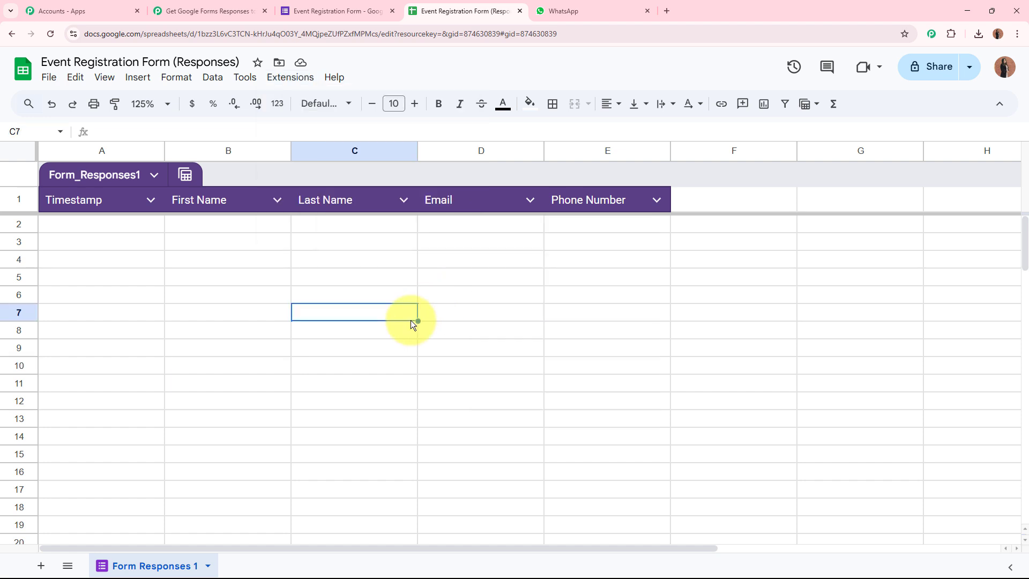
click(206, 11)
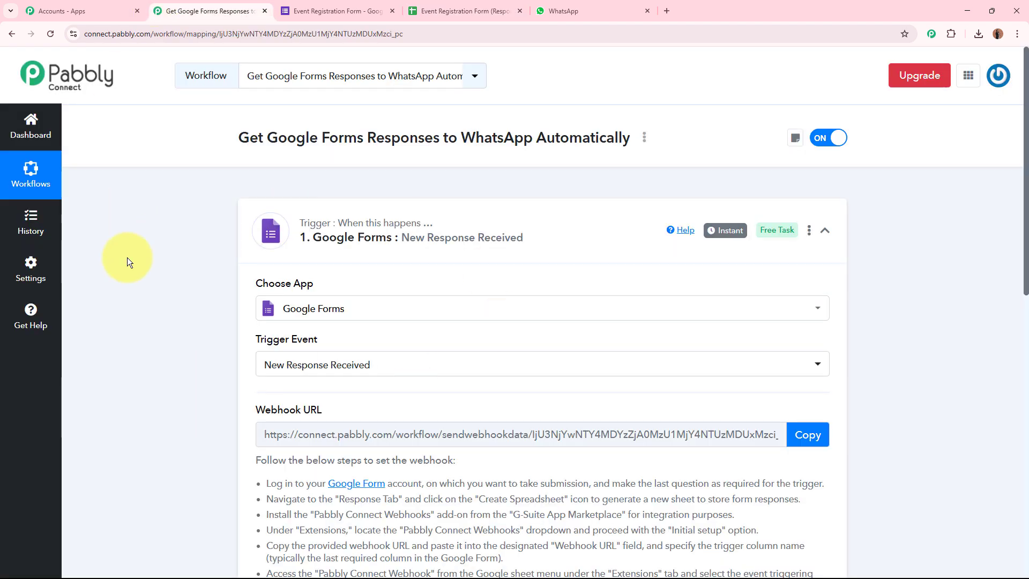
scroll(204, 268, down, 8)
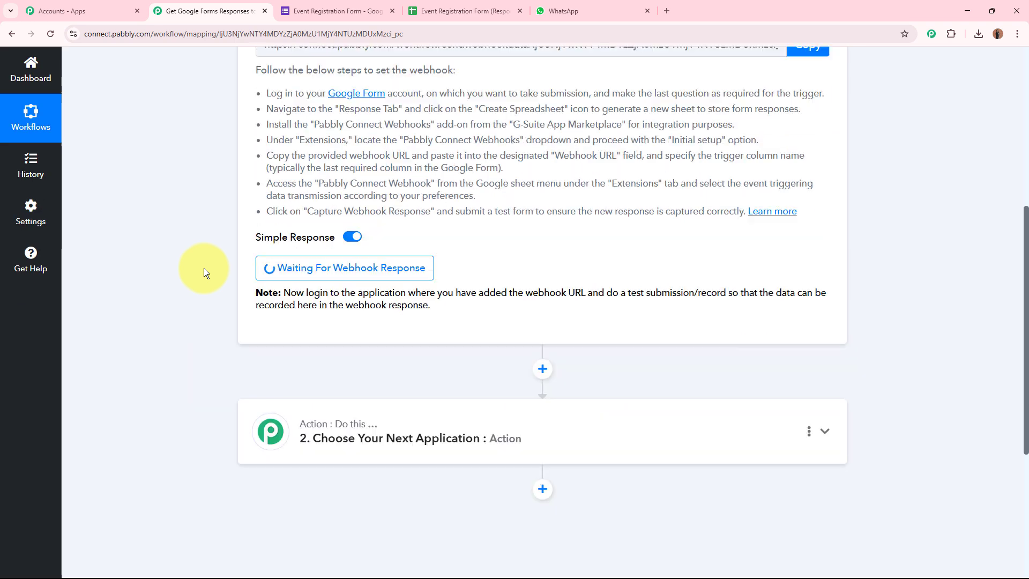
scroll(416, 240, up, 8)
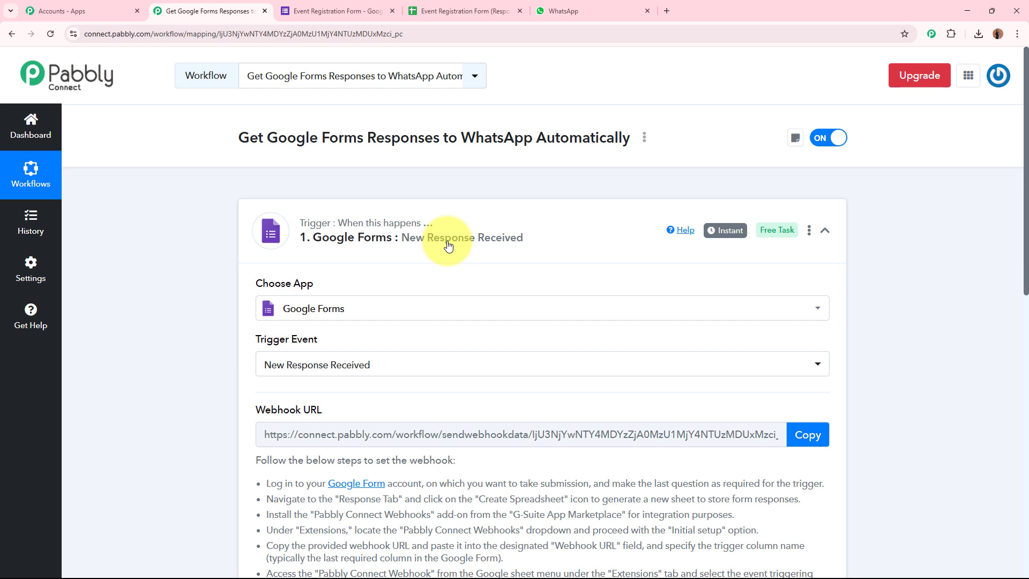
click(302, 10)
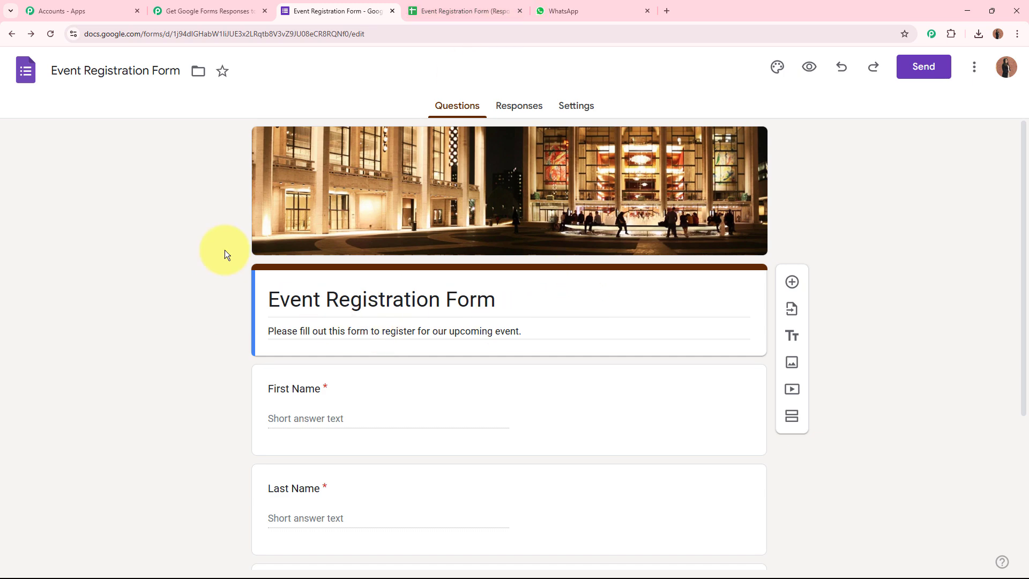
click(227, 10)
scroll(177, 384, down, 5)
scroll(175, 384, down, 2)
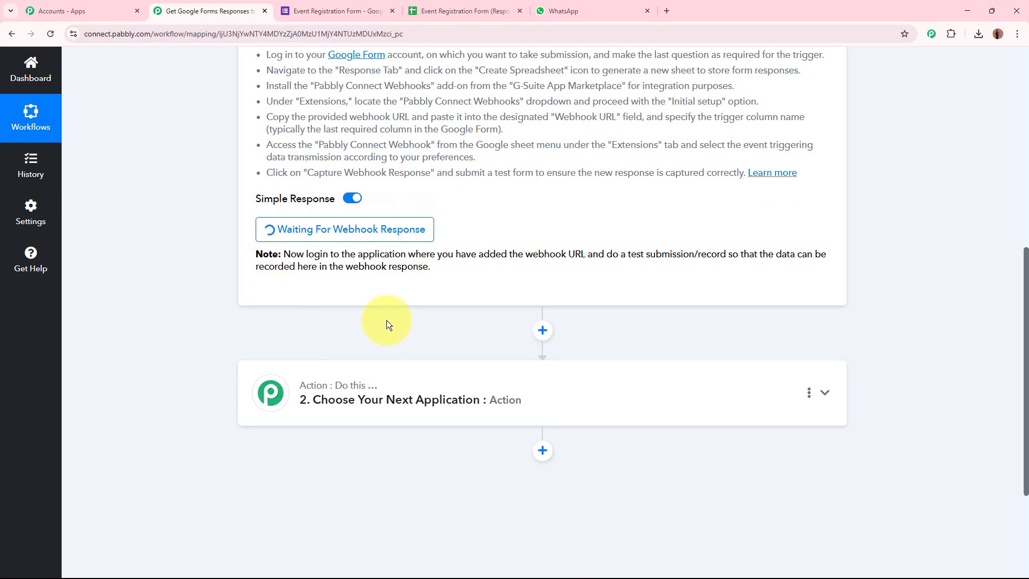
scroll(501, 243, up, 8)
Copy the Event Registration Form's shareable link and load the live form in a new tab
click(356, 12)
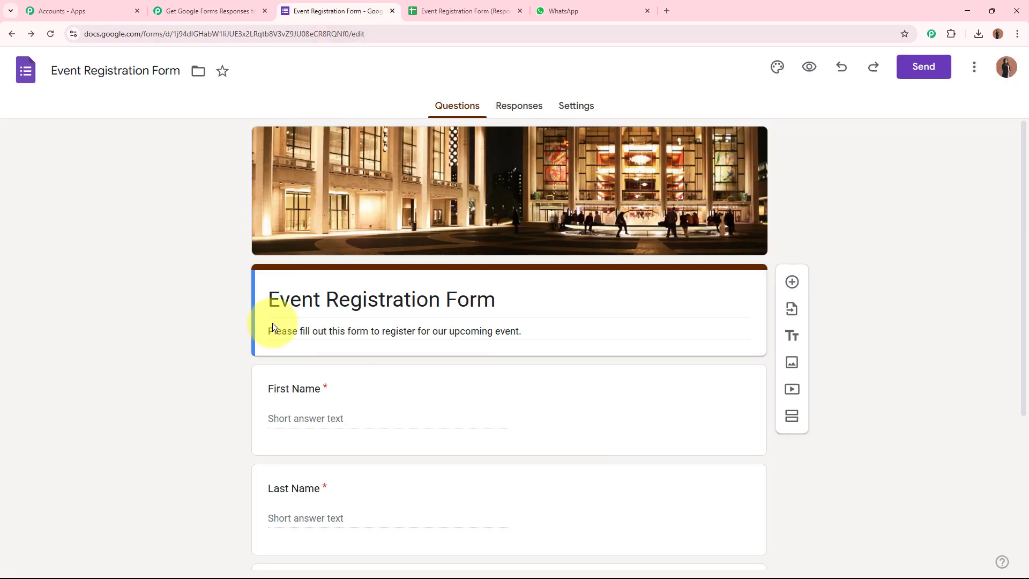
click(918, 77)
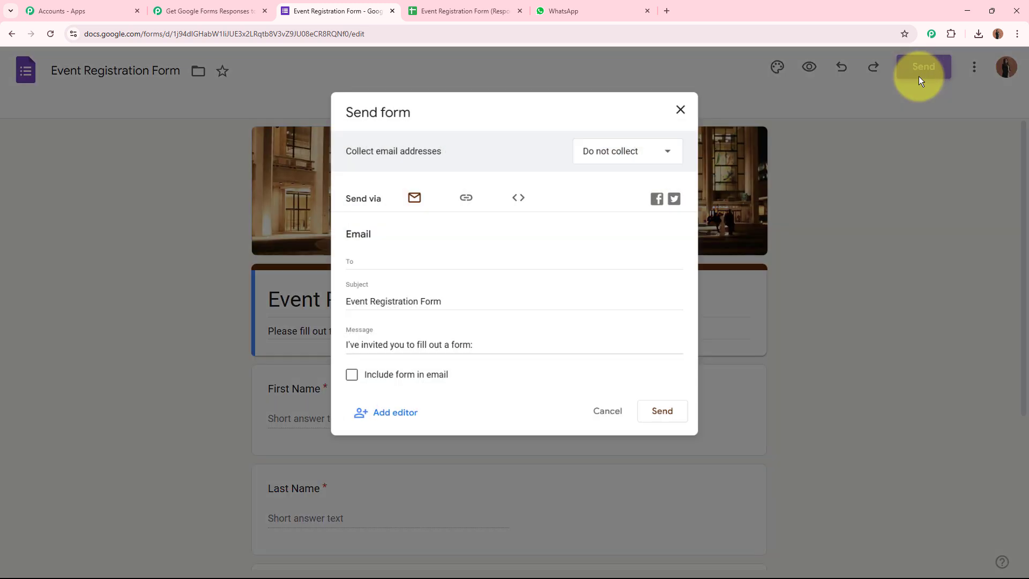
click(462, 194)
click(670, 298)
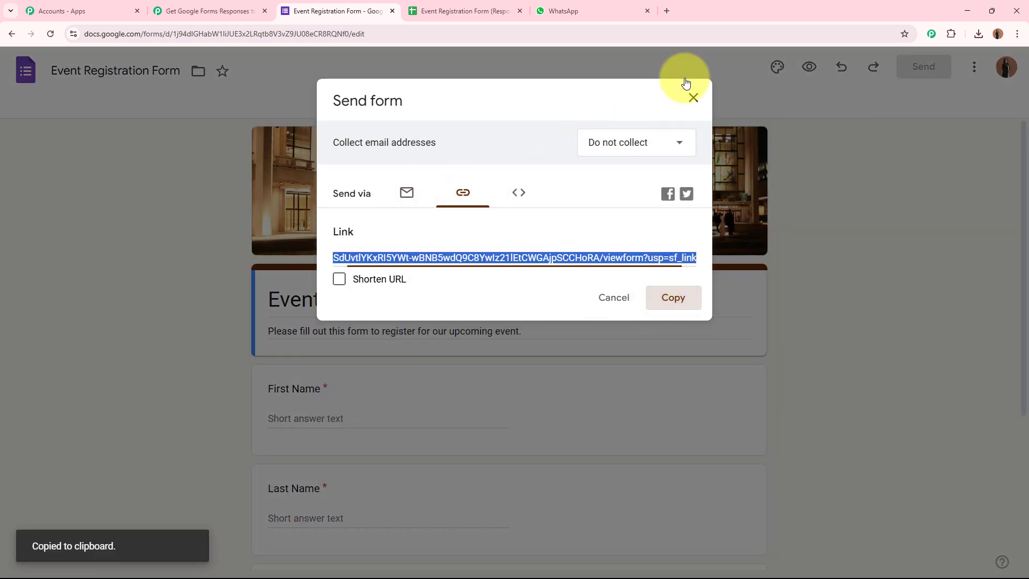
click(666, 10)
key(ctrl+v)
key(Return)
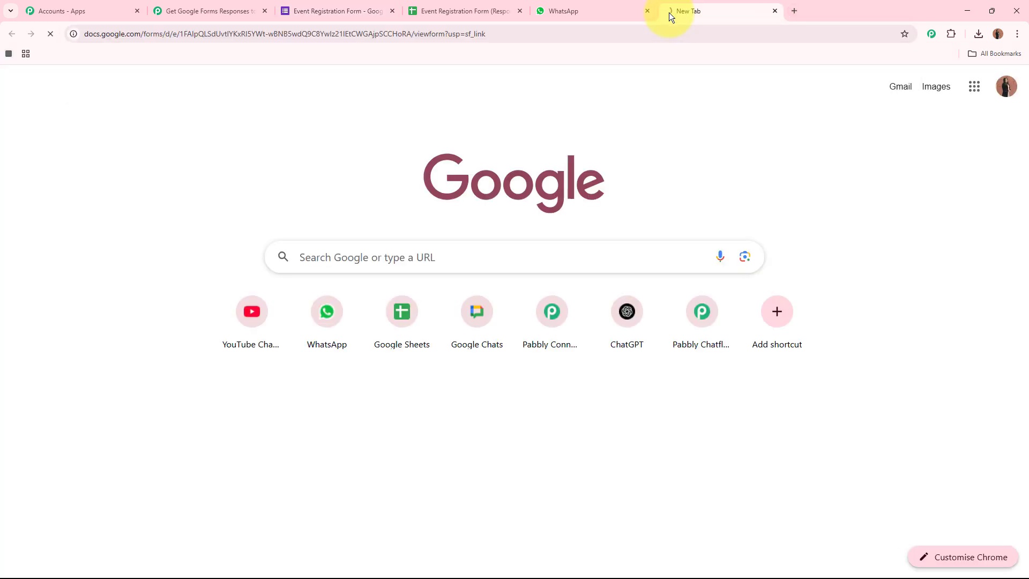
Fill in test values for first name, last name, email and phone number
scroll(253, 288, down, 4)
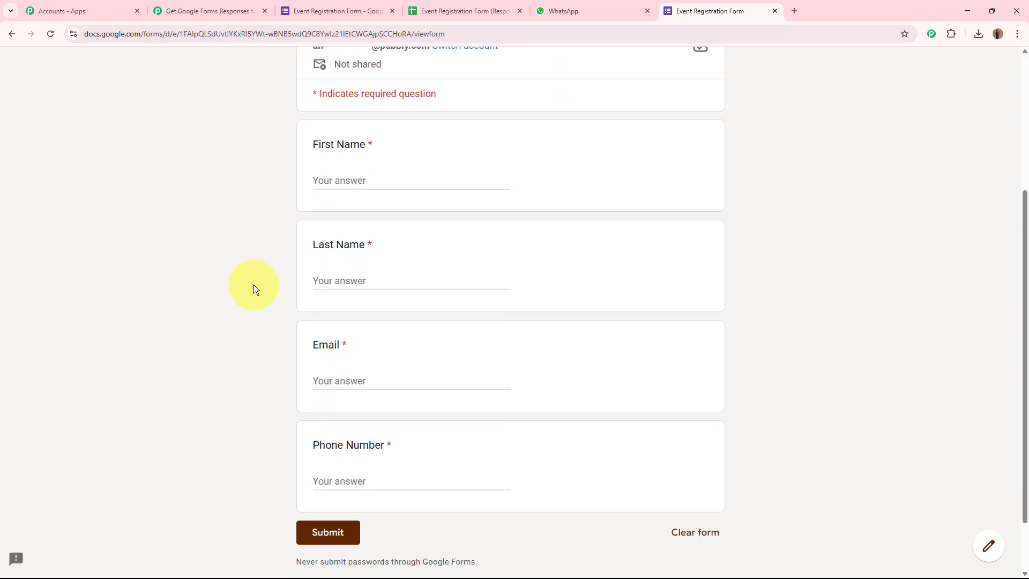
click(432, 181)
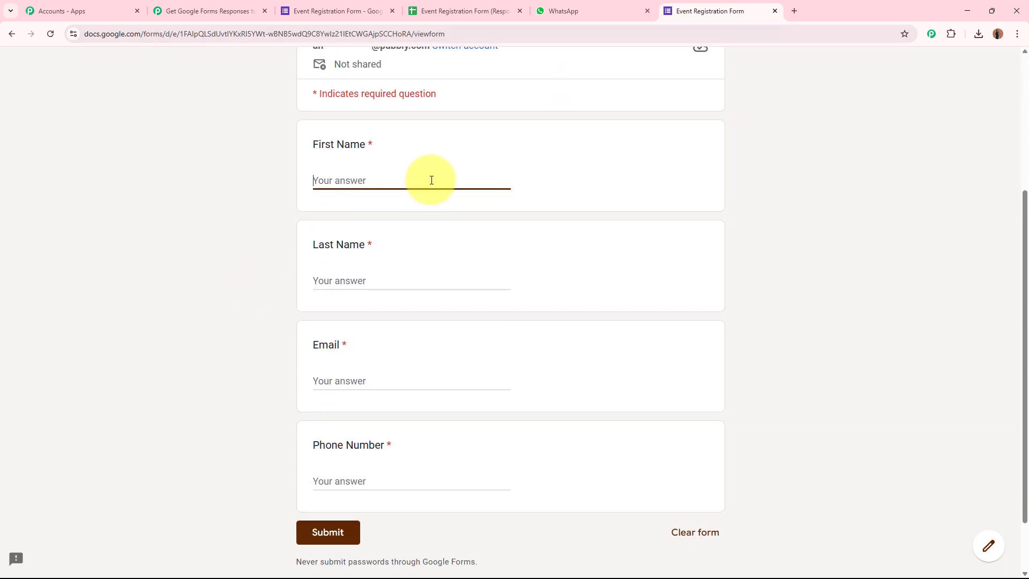
text(New)
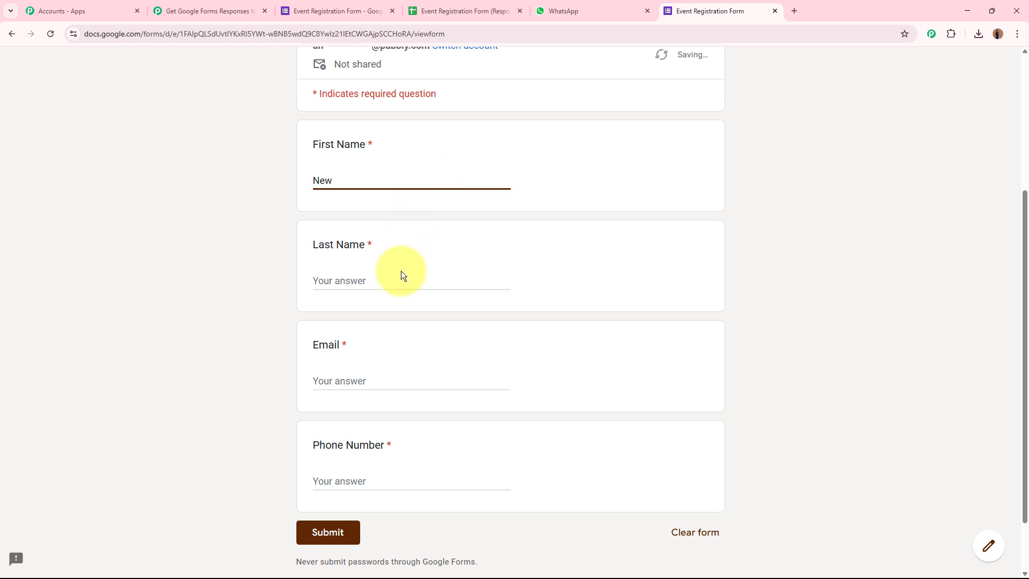
click(400, 274)
text(A)
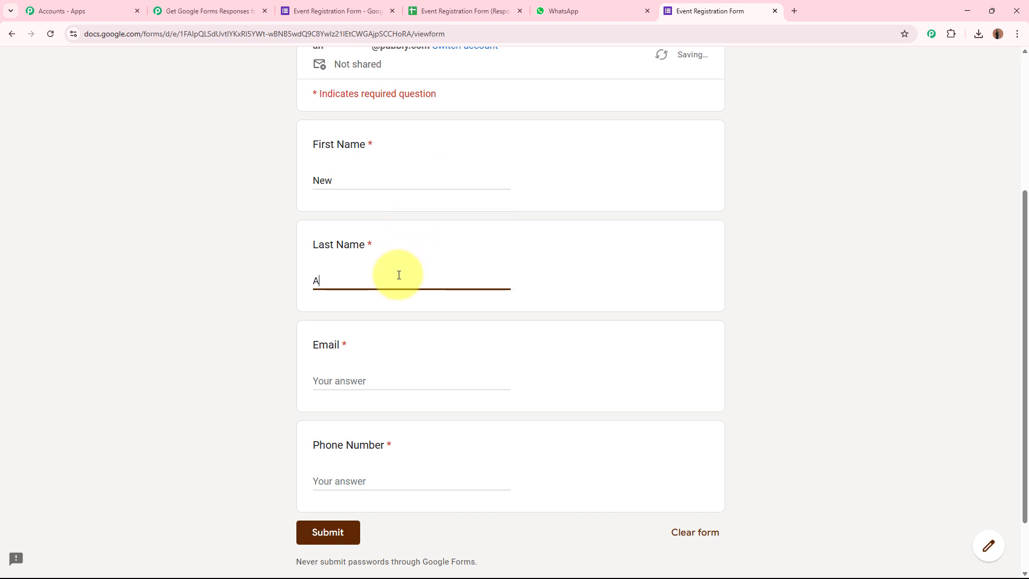
text(ccp)
click(387, 379)
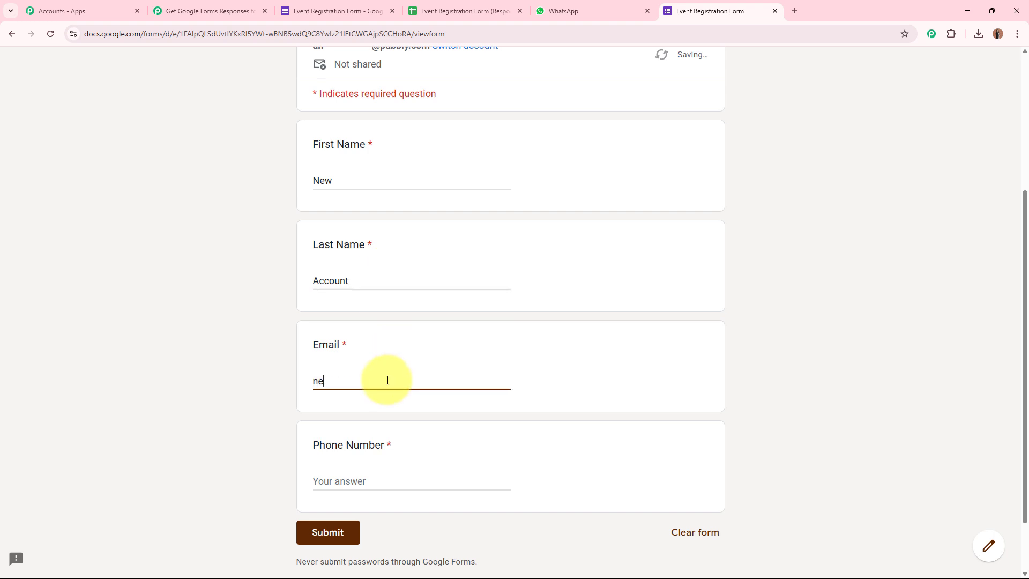
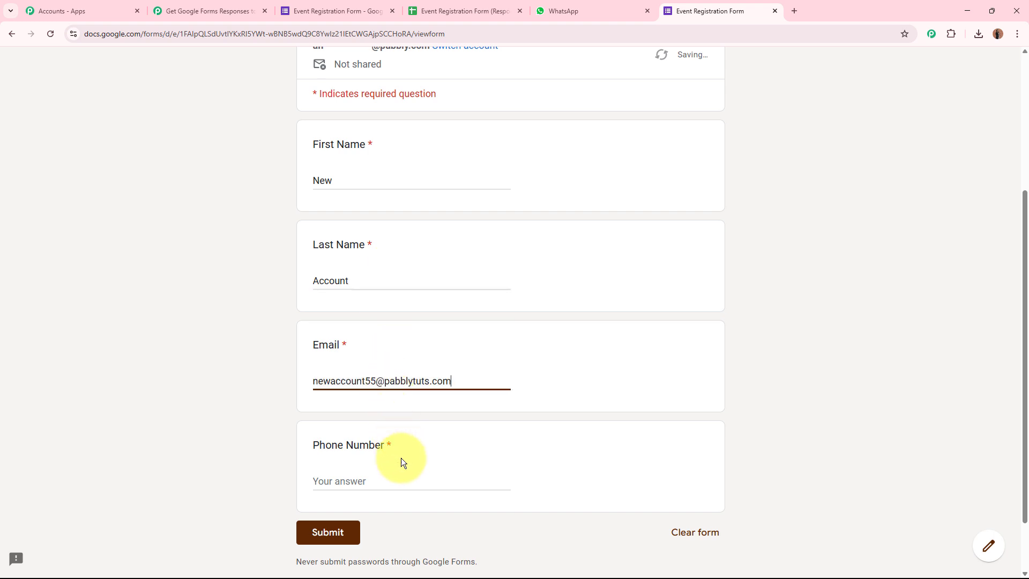
click(395, 481)
text(917575757575)
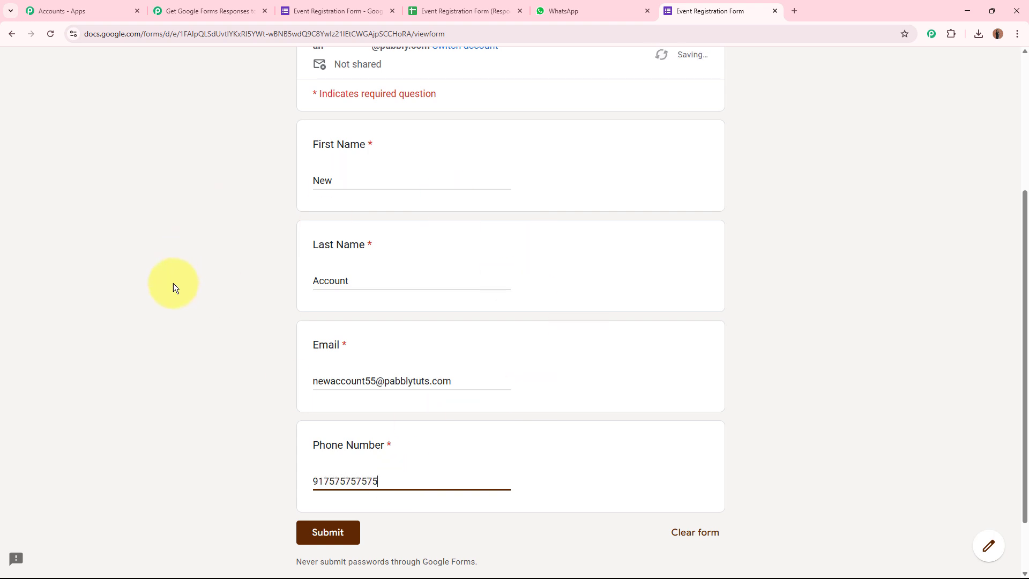
Submit the registration and check the 'We have received your registration' confirmation
scroll(172, 283, down, 2)
click(328, 461)
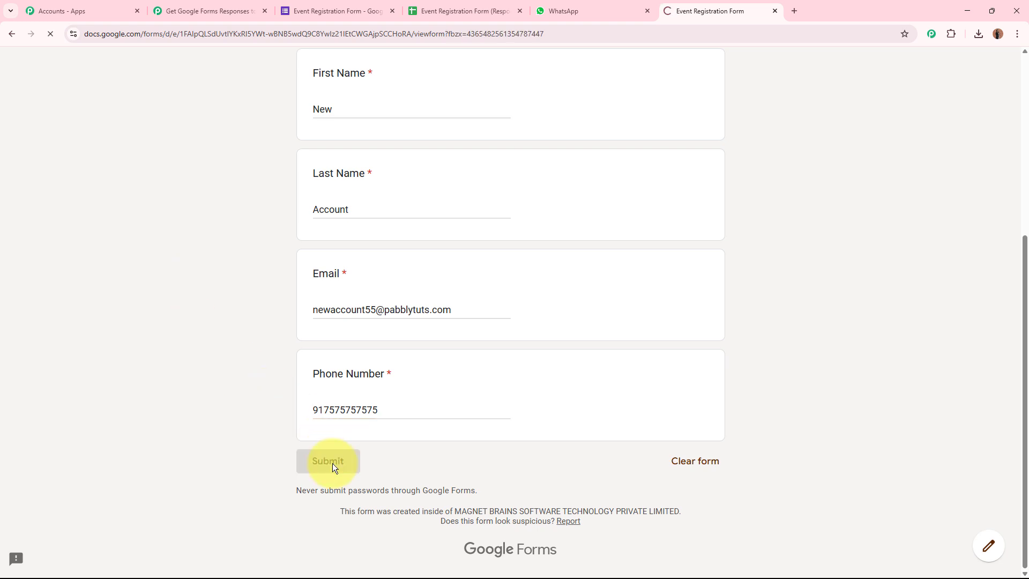
drag(315, 239, 553, 266)
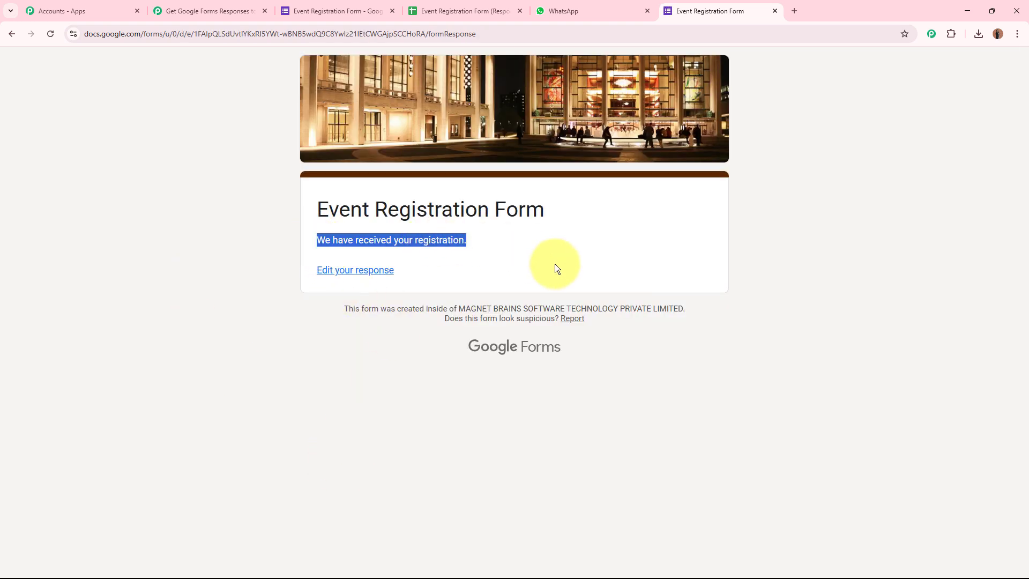
In the responses sheet, select new row A2:E2 and widen the Email column to show the address
click(560, 266)
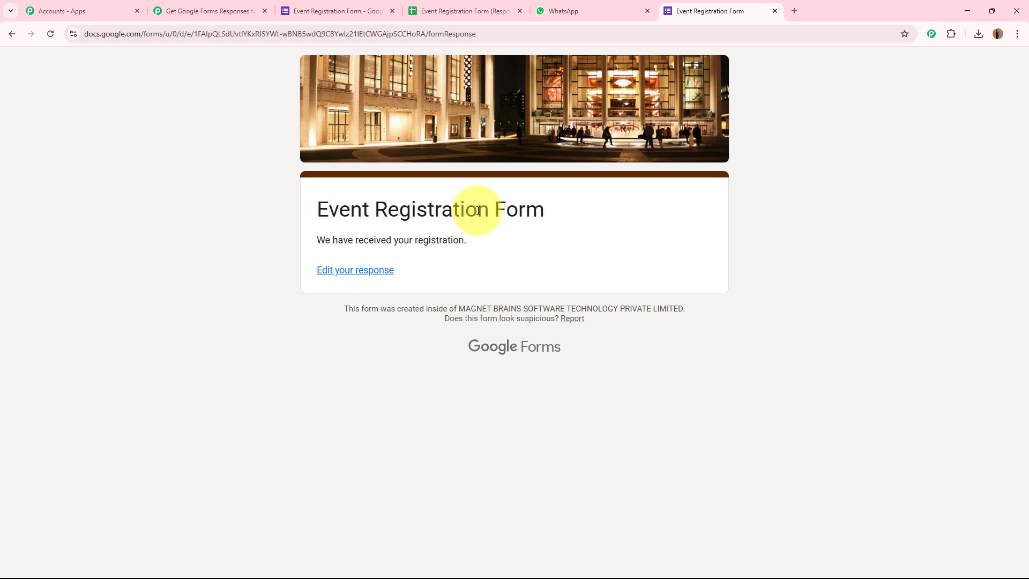
click(492, 11)
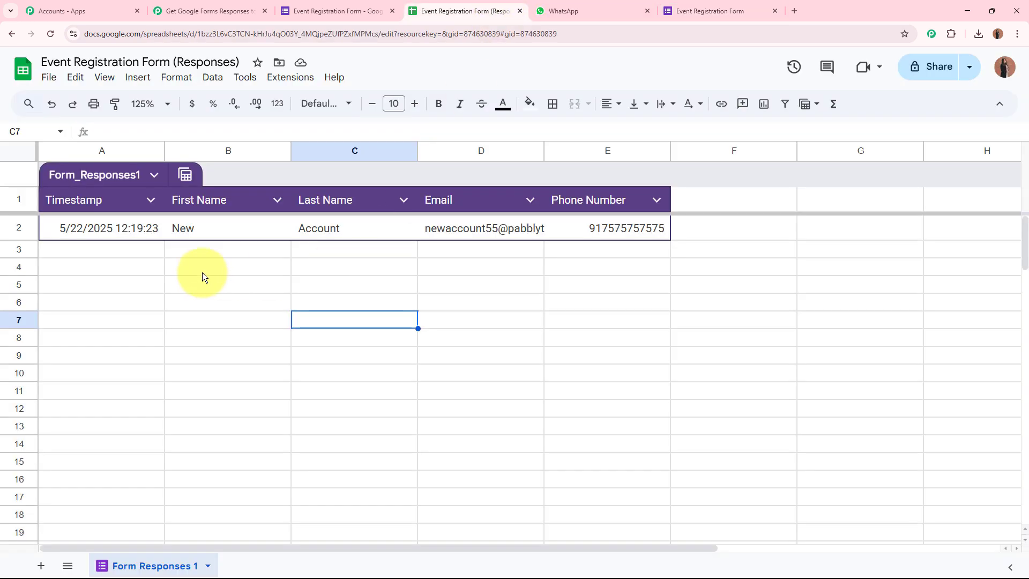
drag(138, 229, 633, 239)
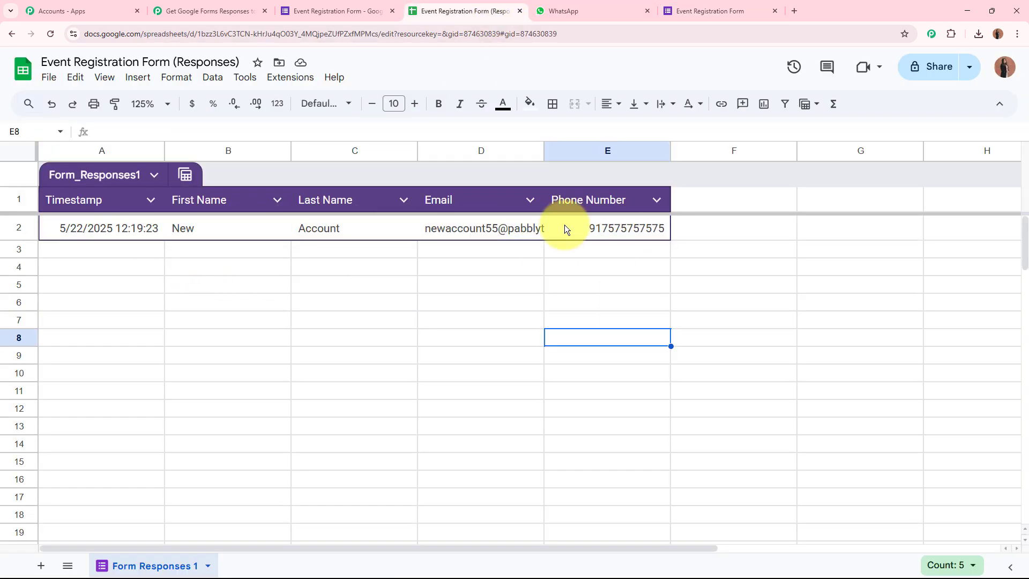
drag(546, 152, 631, 154)
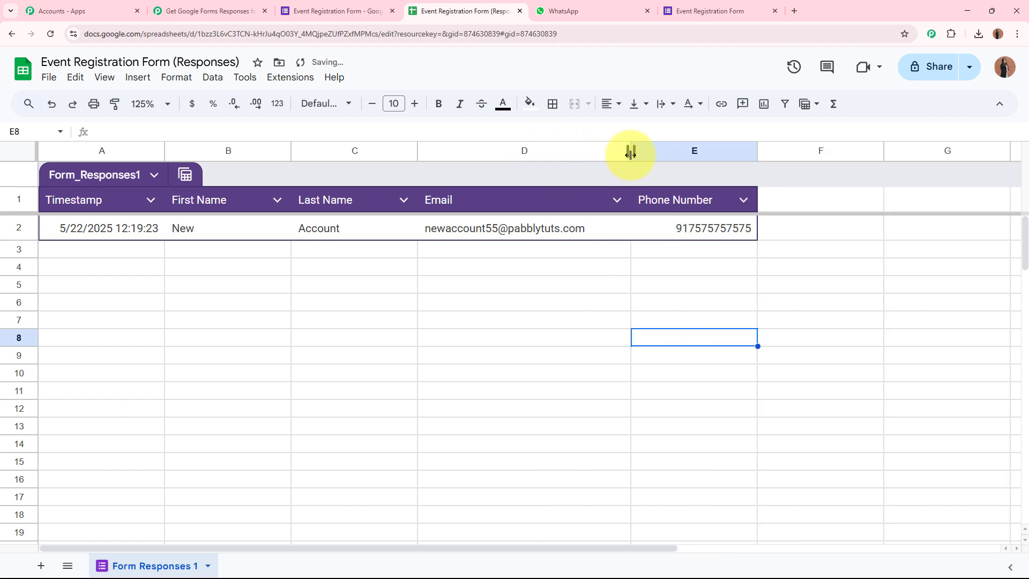
click(204, 11)
Review the captured name, email and Phone Number values in the webhook response
scroll(144, 438, down, 5)
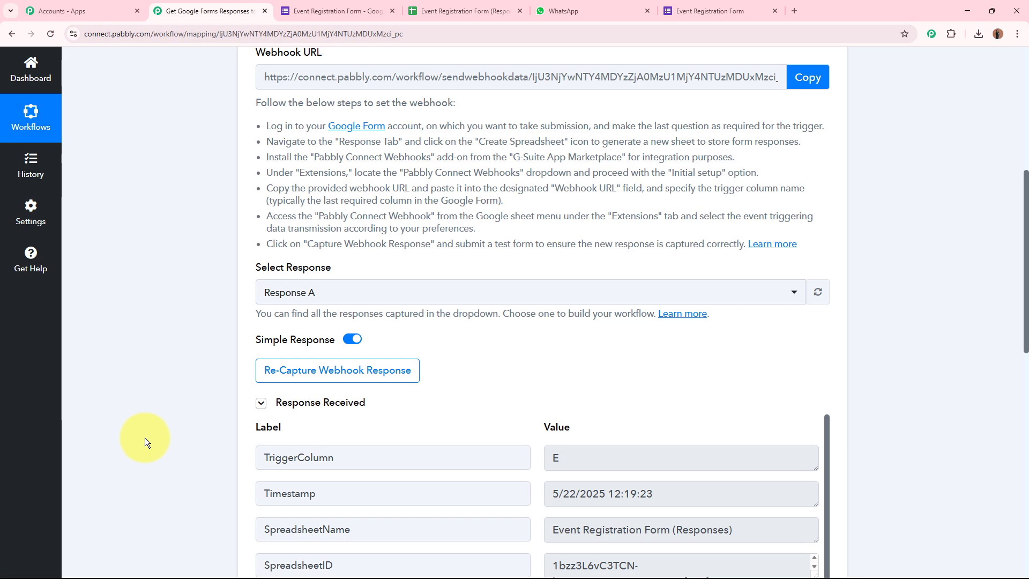
scroll(145, 437, down, 7)
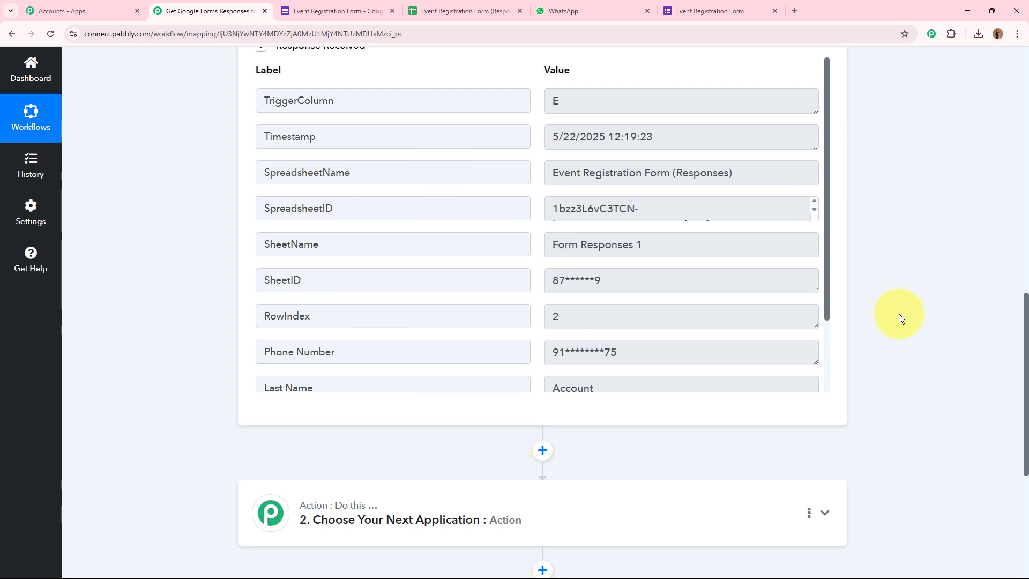
drag(829, 291, 828, 351)
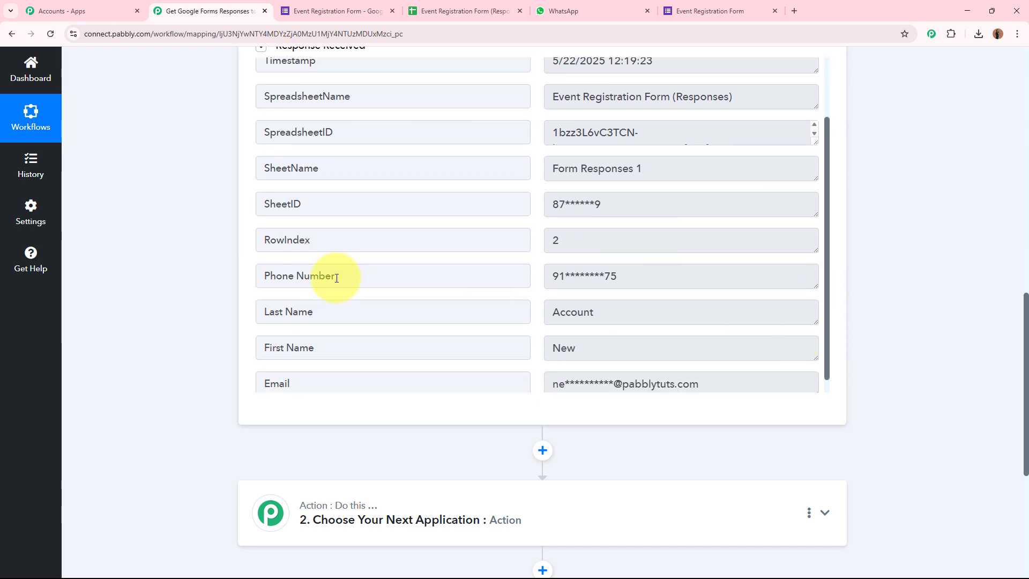
drag(336, 277, 225, 271)
key(Tab)
key(Tab)
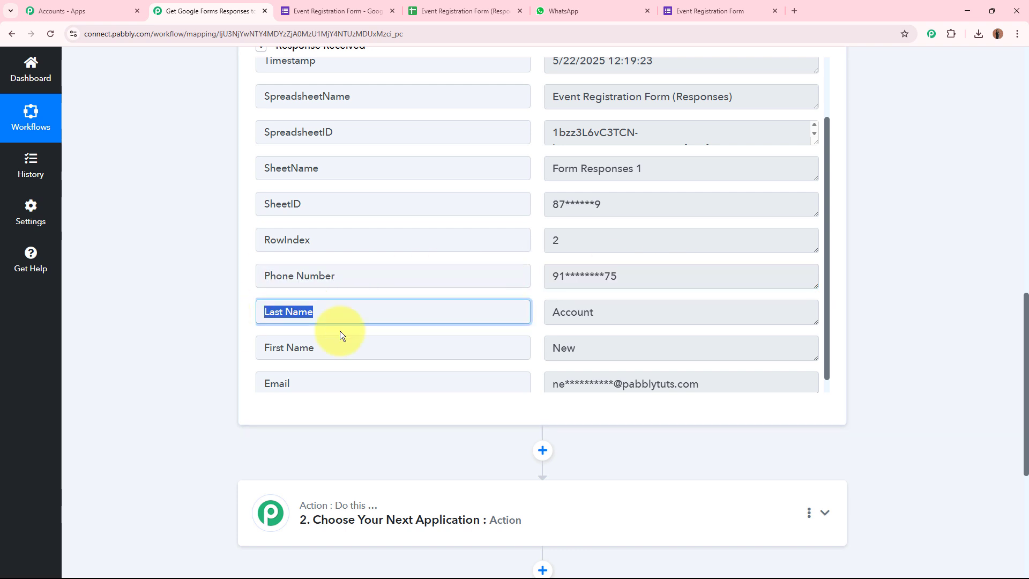
click(551, 313)
key(Tab)
key(Tab)
key(Tab)
key(Tab)
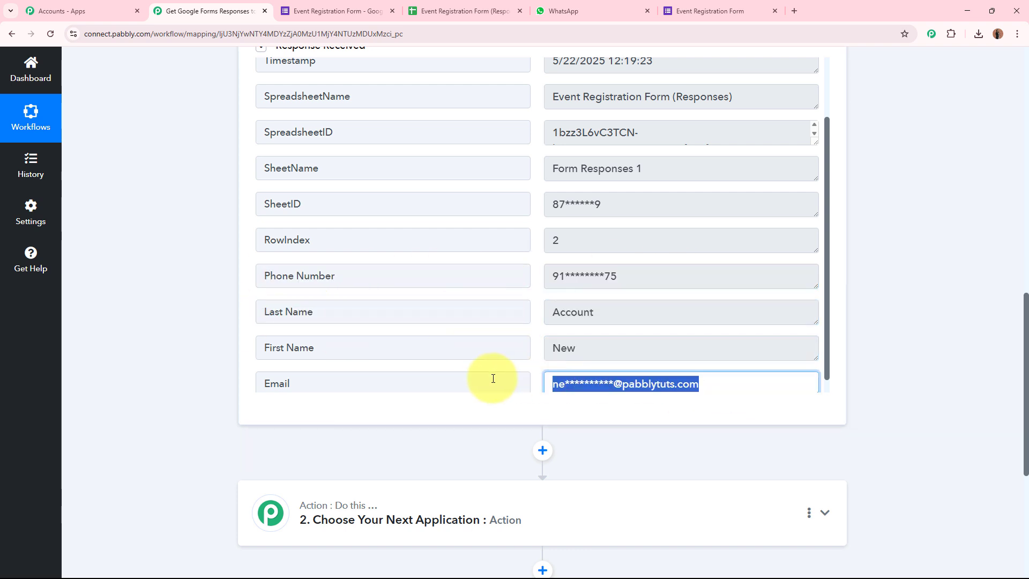
click(938, 348)
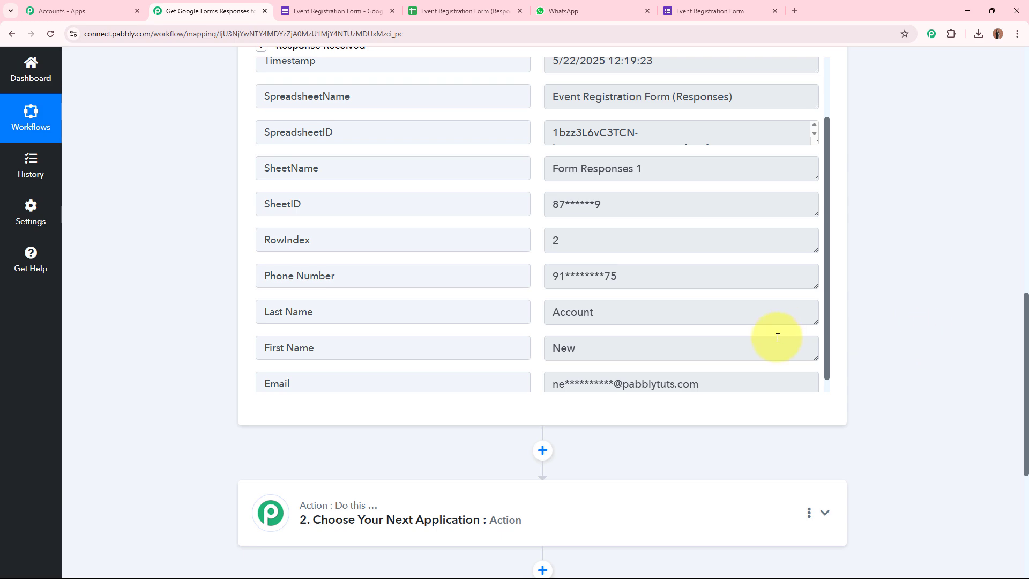
Collapse the Google Forms trigger step to reveal the empty action step
scroll(751, 335, down, 1)
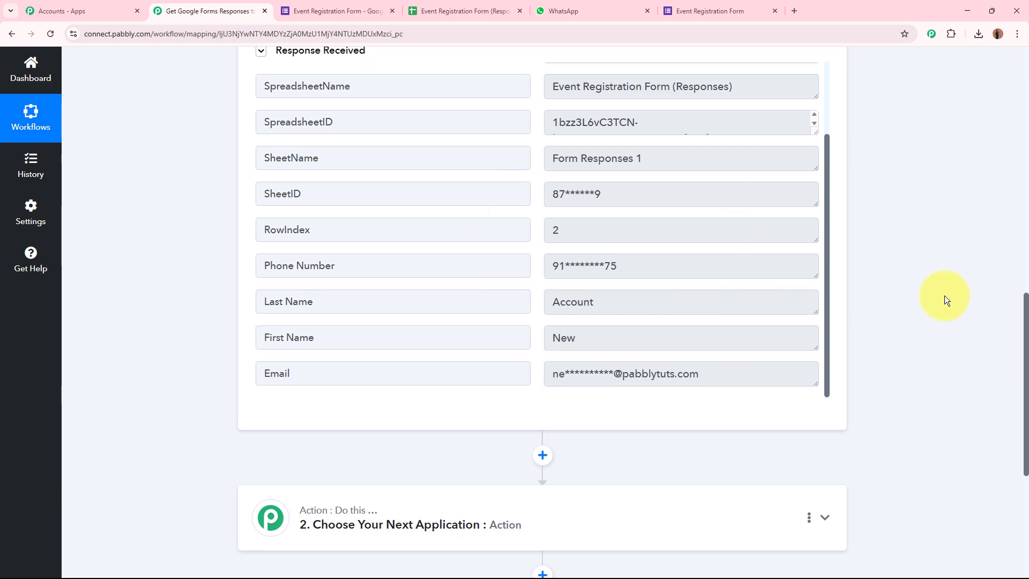
scroll(938, 292, up, 15)
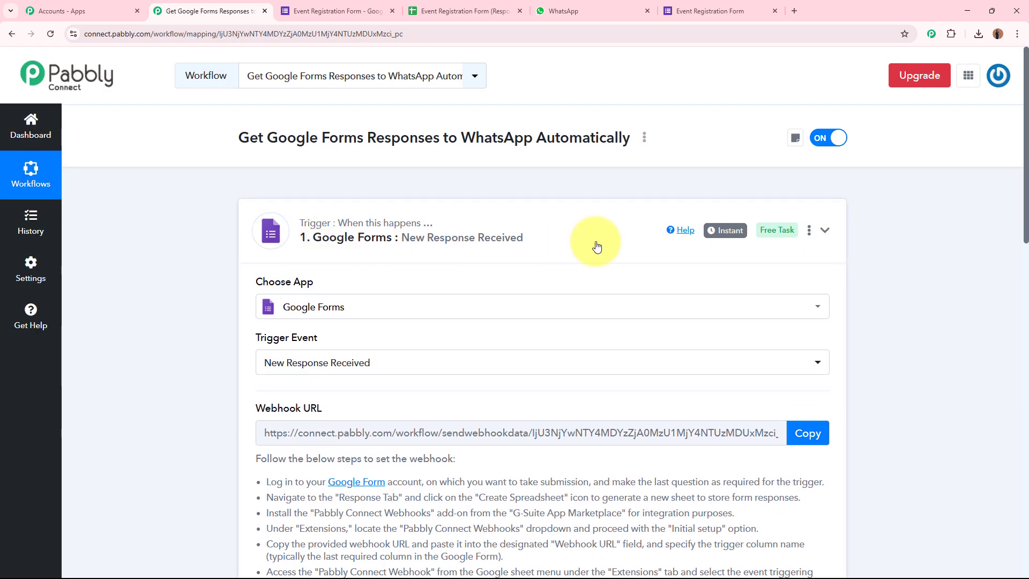
click(597, 247)
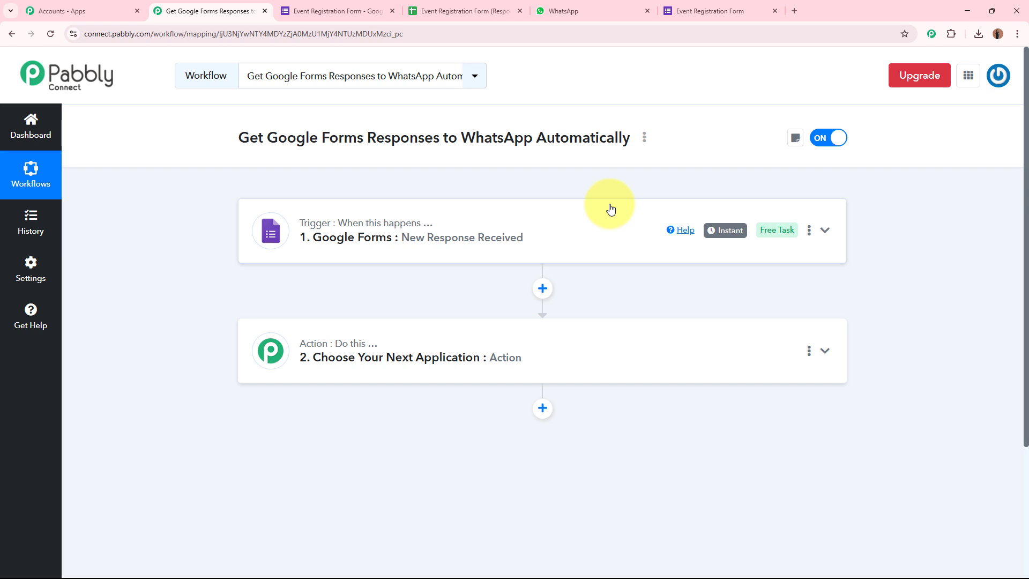
click(795, 10)
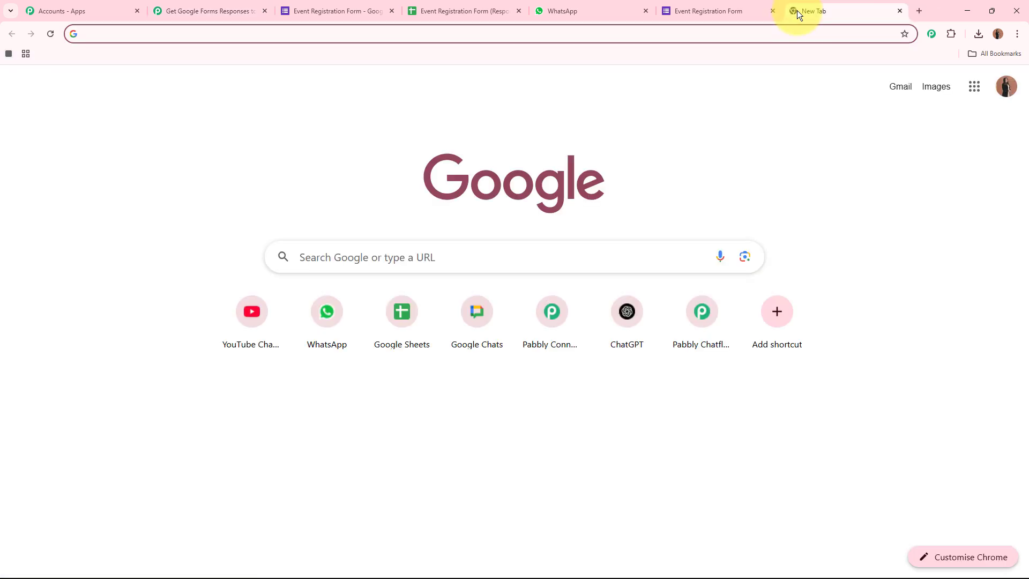
text(www.pabbly)
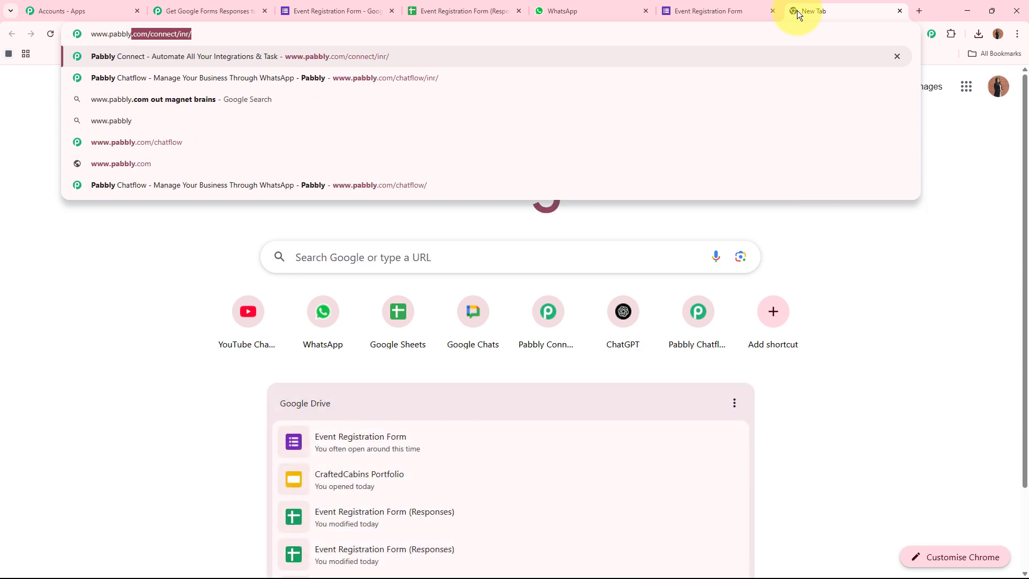
text(.com/chatflow)
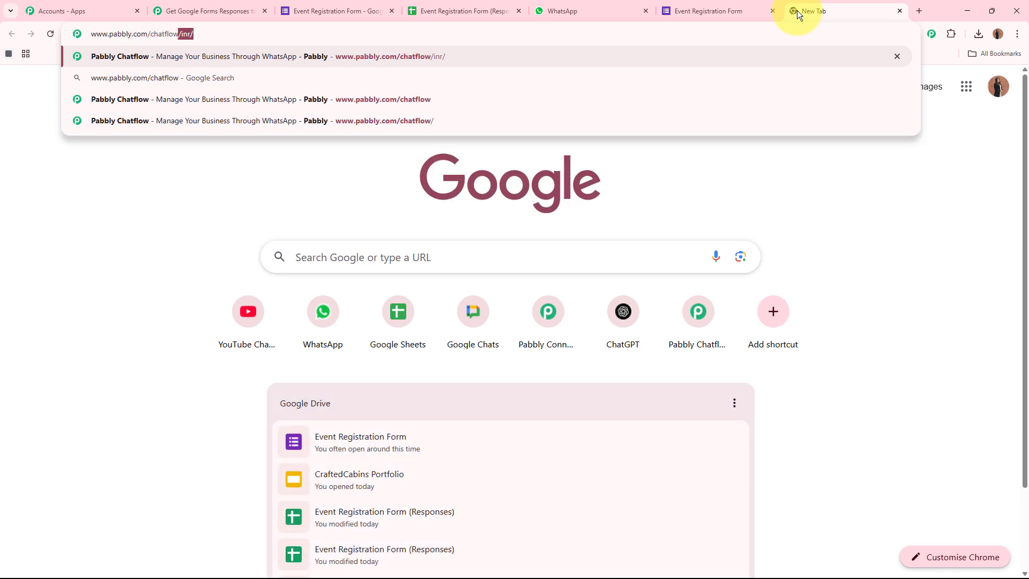
key(Return)
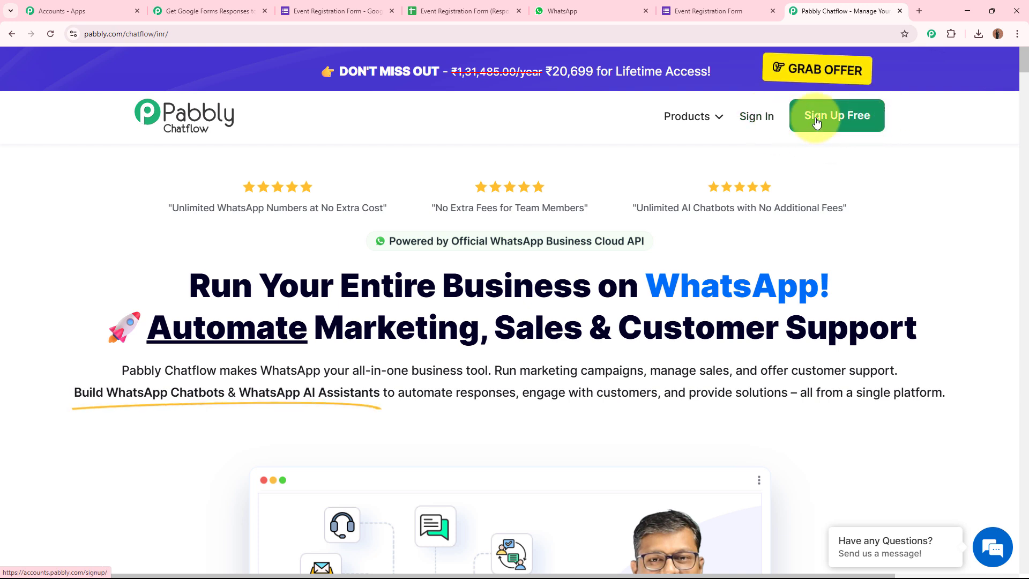
Sign in, launch Pabbly Chatflow from the apps list, and close the extra Accounts tab
click(757, 116)
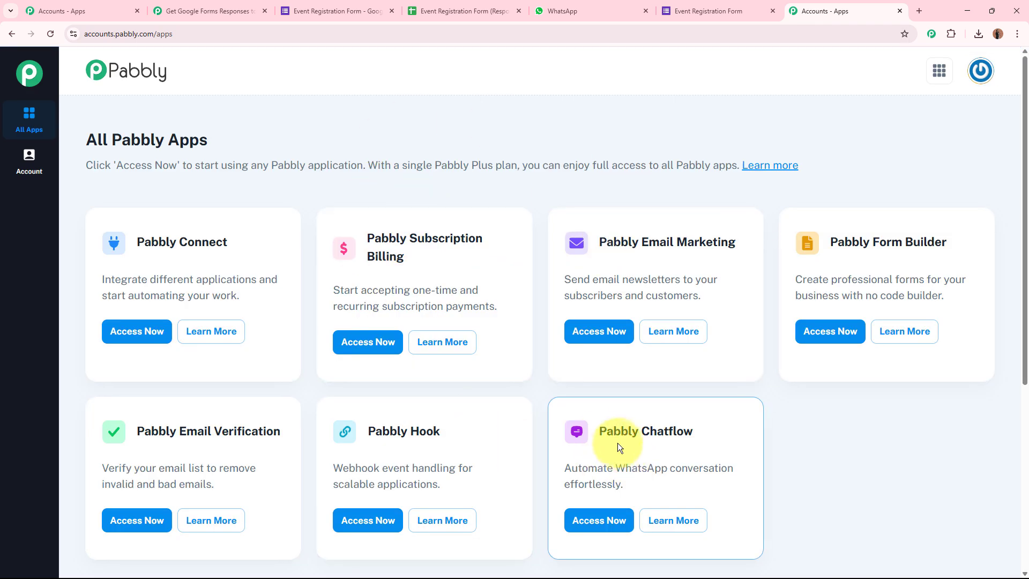
triple_click(638, 430)
click(598, 527)
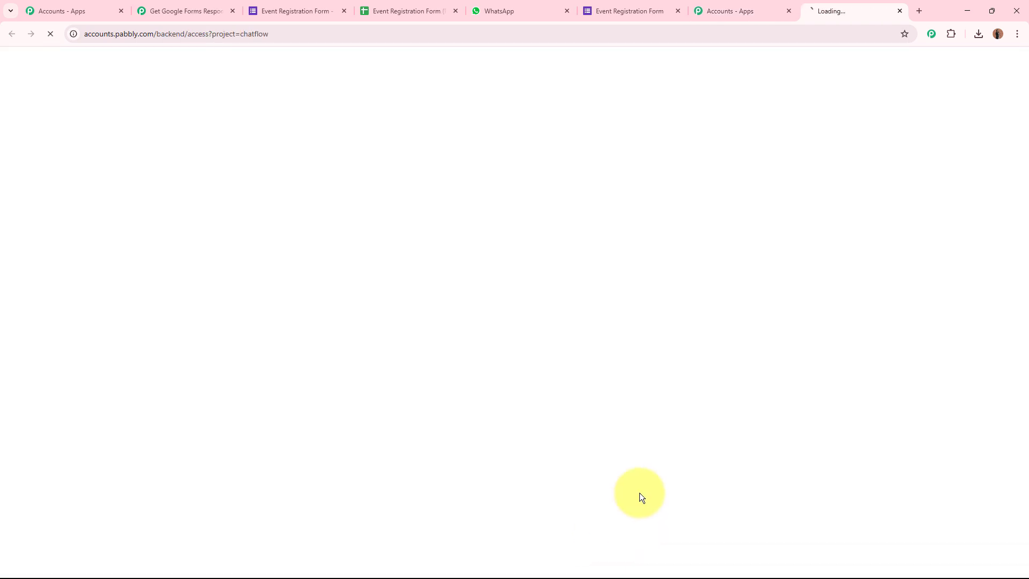
click(789, 11)
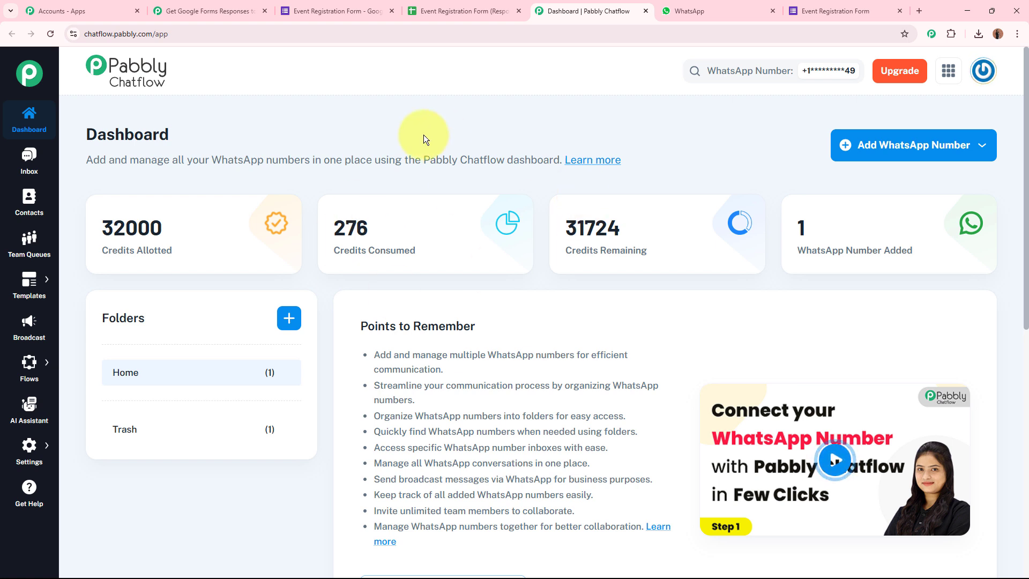
Look over the add-WhatsApp-number options and the dashboard sidebar's Templates and Settings items
click(952, 154)
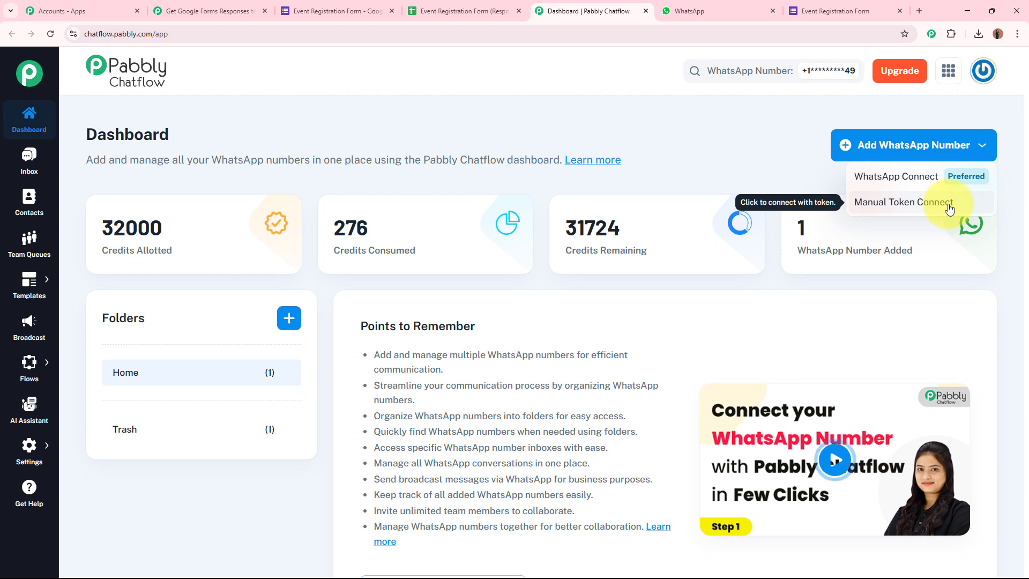
click(748, 141)
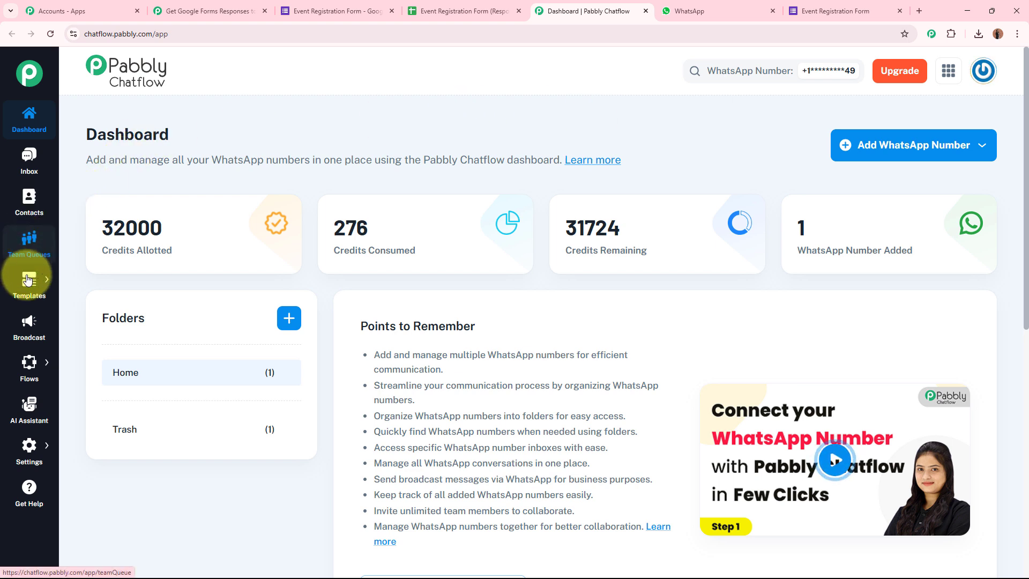
mouse_move(28, 300)
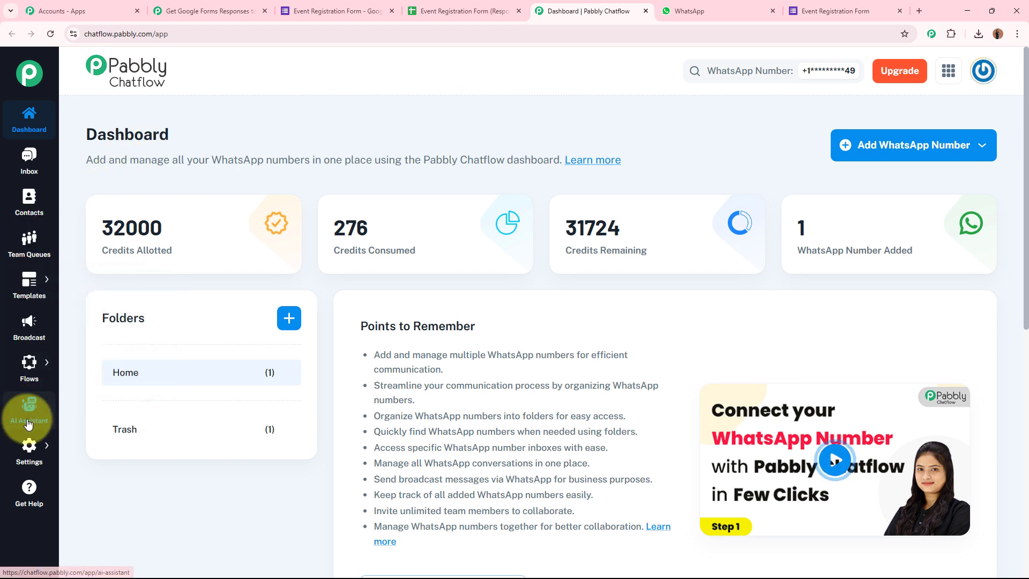
mouse_move(33, 450)
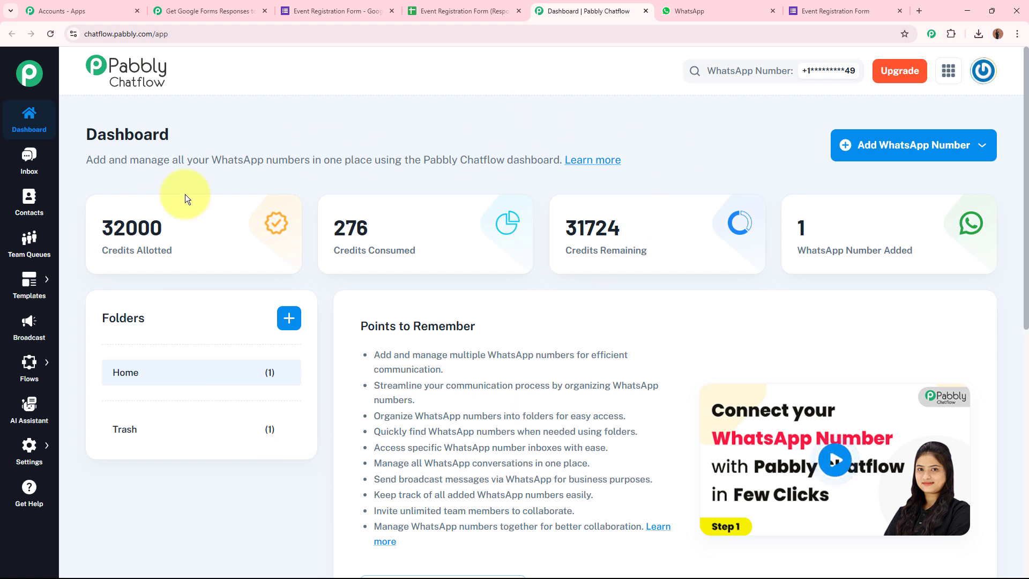
Set the workflow's action step app to Pabbly Chatflow via search 'Pabbly Ch'
click(206, 11)
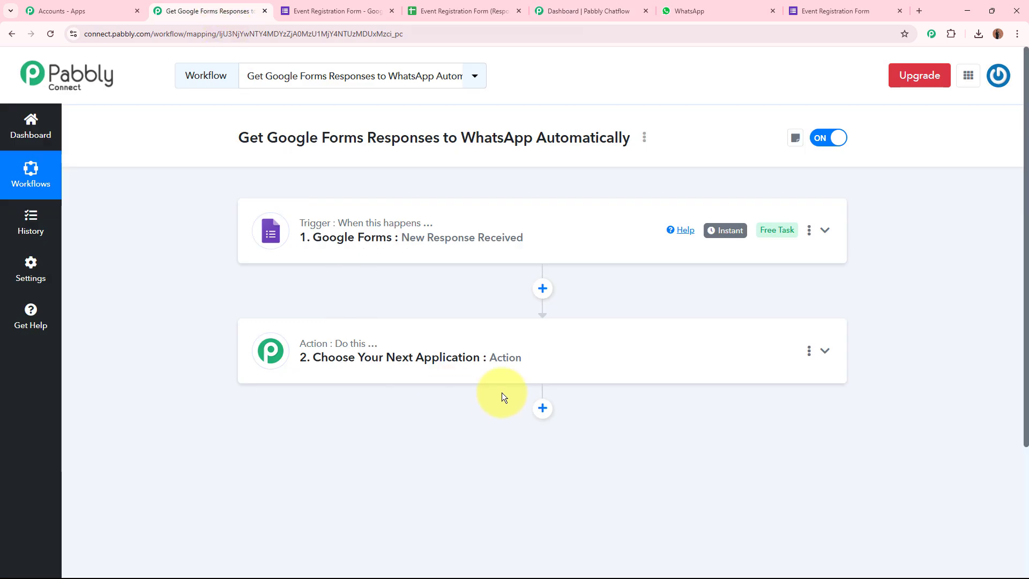
click(518, 358)
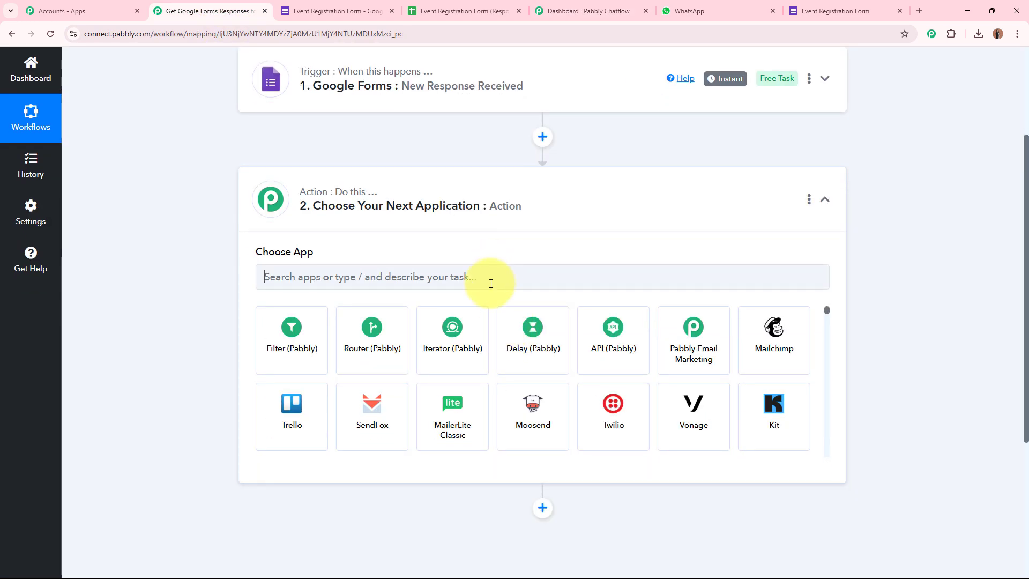
click(490, 283)
text(Pabb)
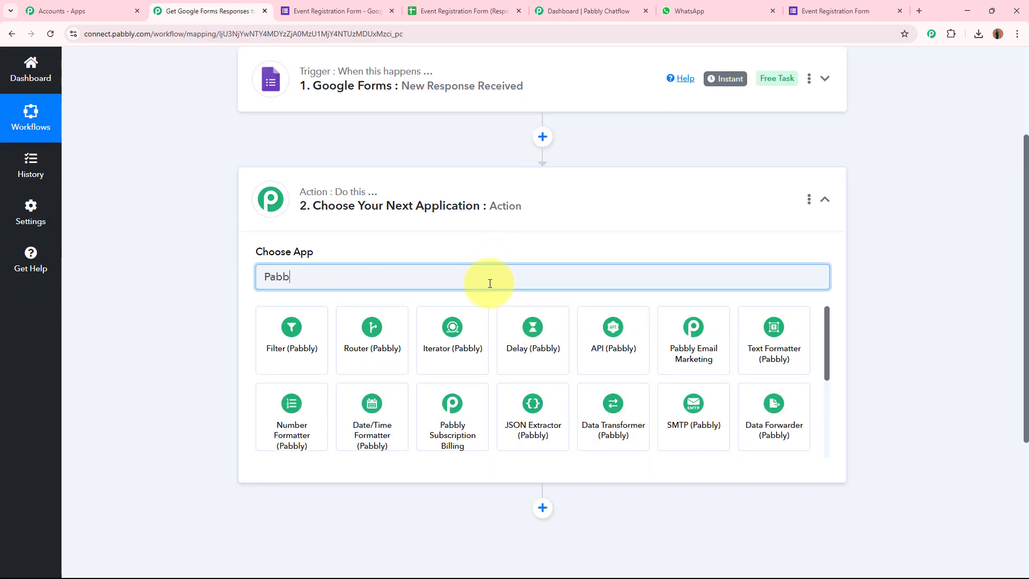
text(ly Ch)
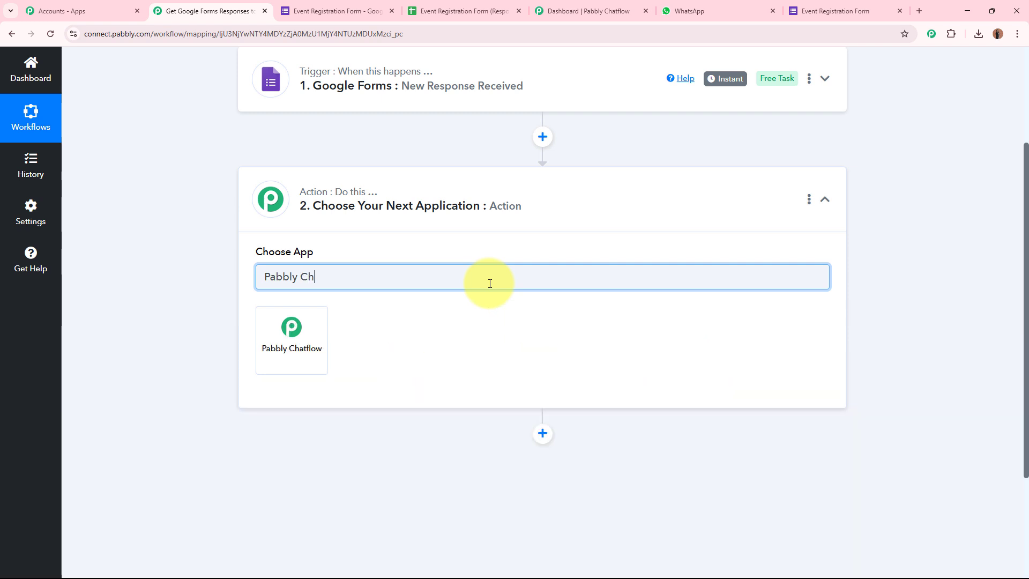
click(292, 340)
Choose Send Template Message as the action event
click(379, 336)
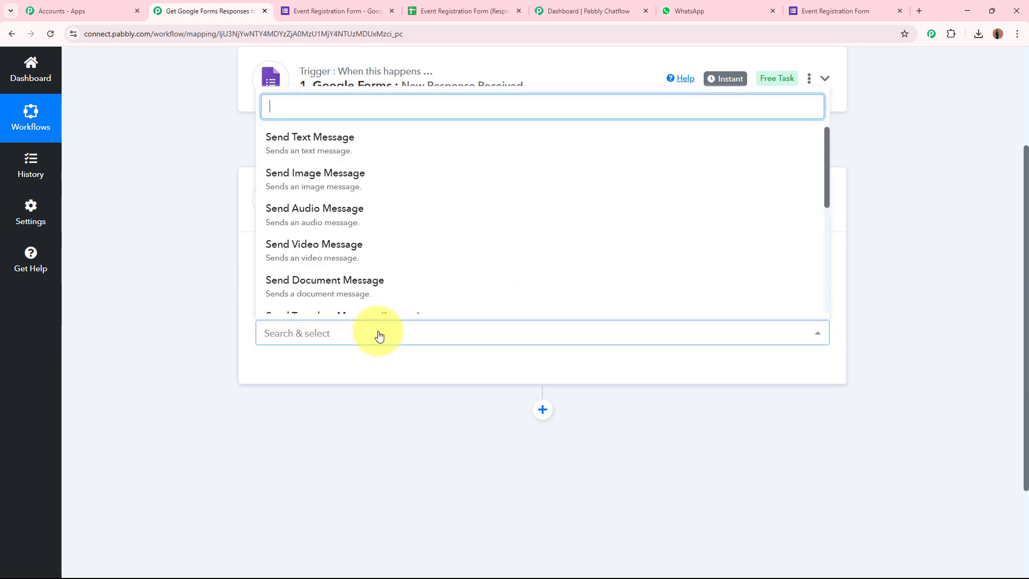
scroll(376, 300, down, 3)
click(310, 226)
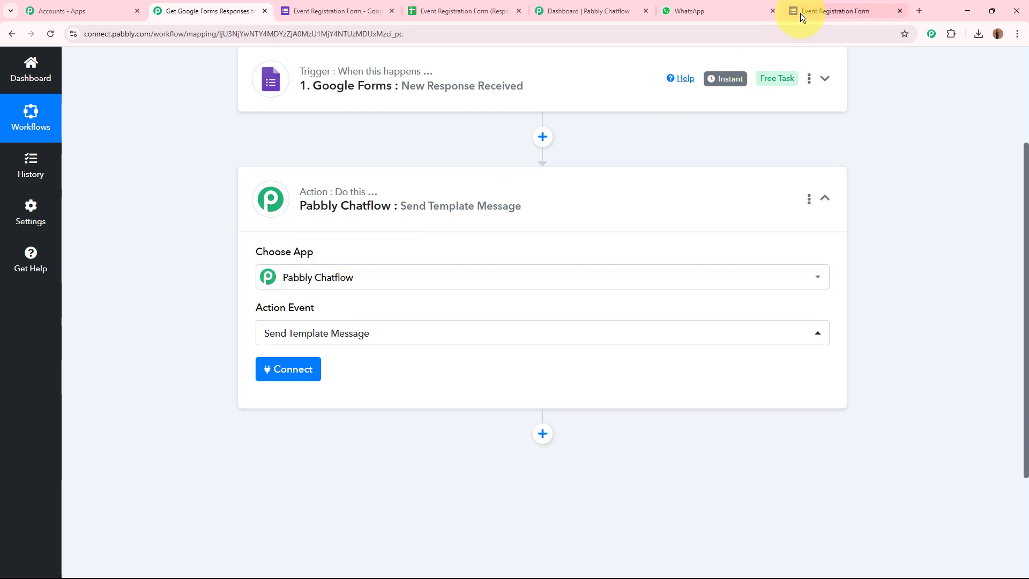
Open Chatflow's Templates List and start the Add New Template form
click(626, 8)
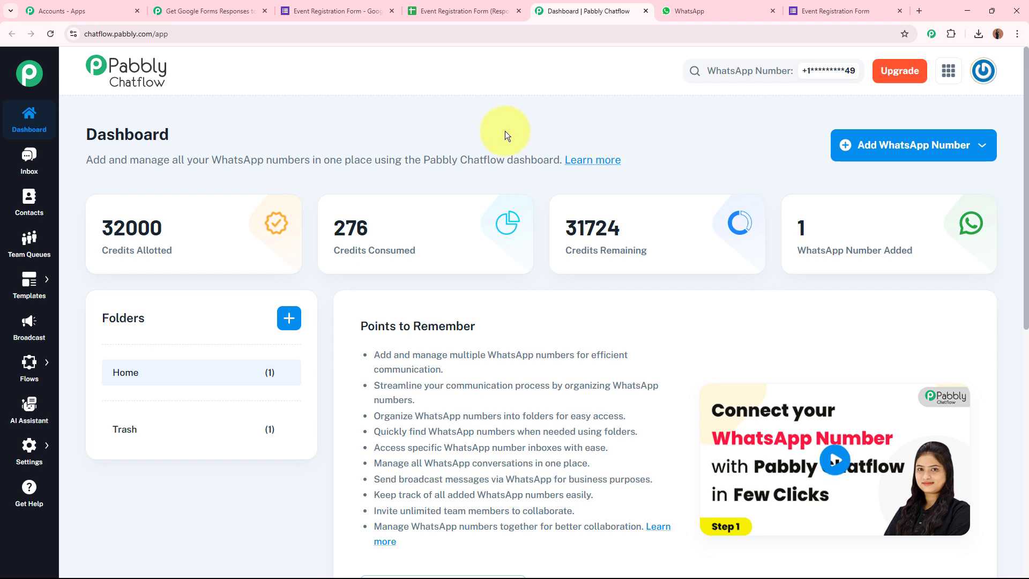
click(101, 281)
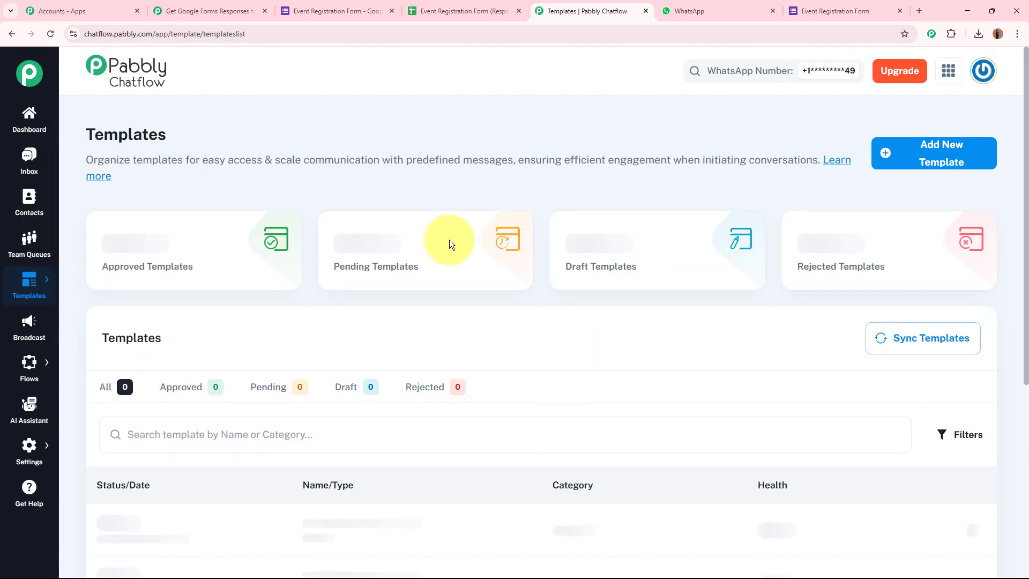
click(970, 154)
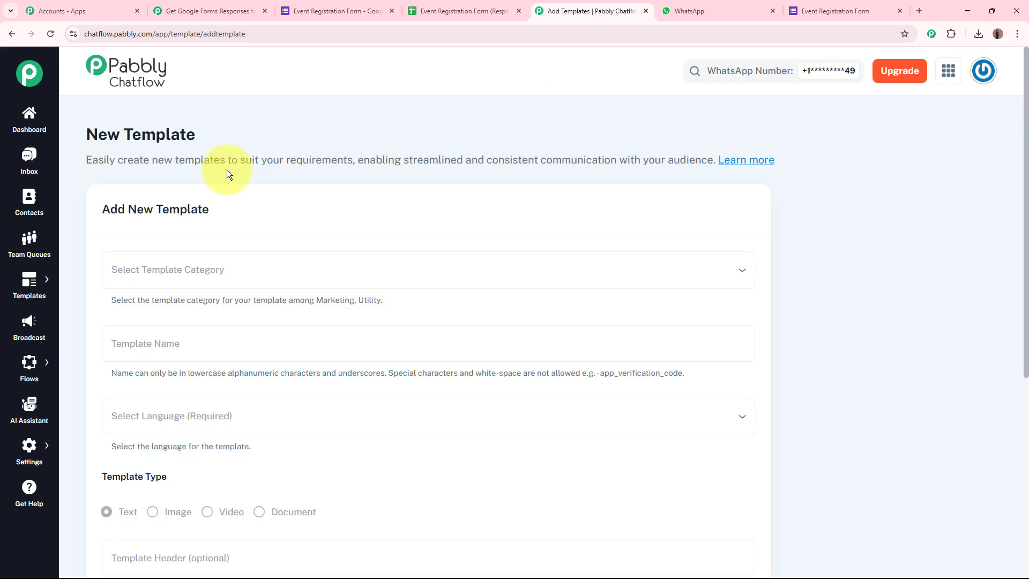
drag(102, 209, 267, 209)
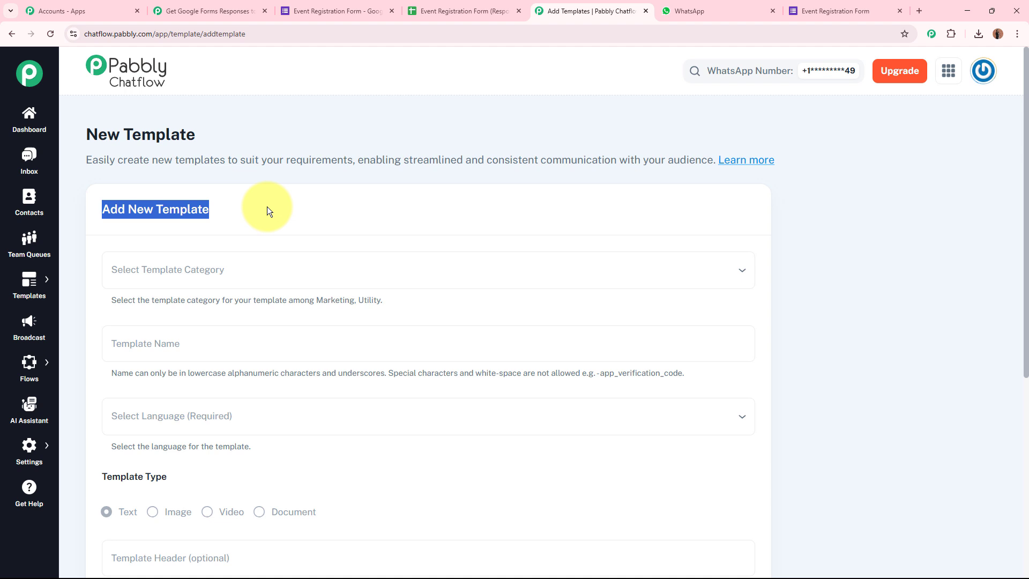
click(374, 209)
scroll(369, 204, down, 4)
scroll(359, 201, up, 3)
Set the template category to Marketing and look at the Language choices without picking one
click(240, 209)
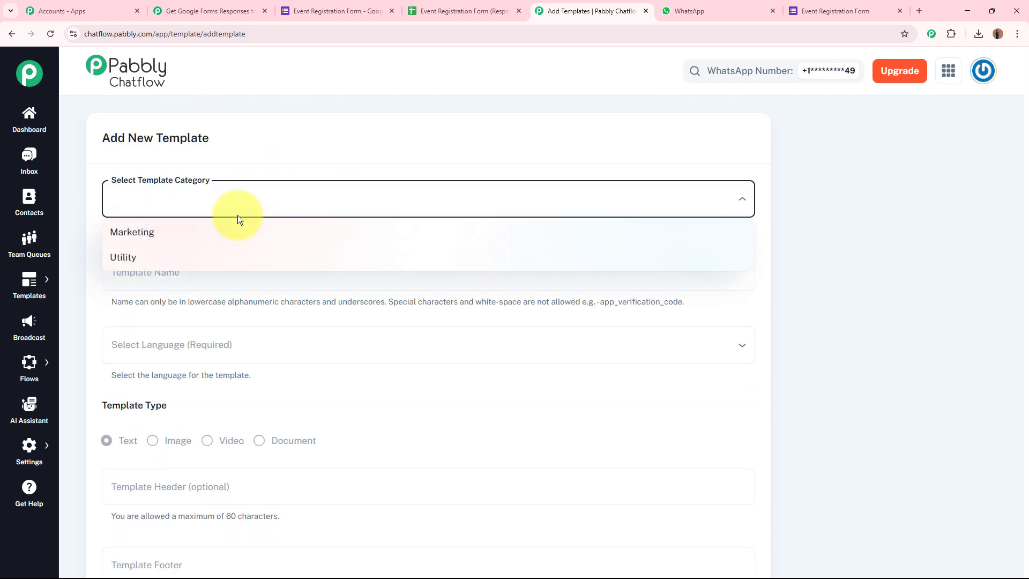
click(227, 235)
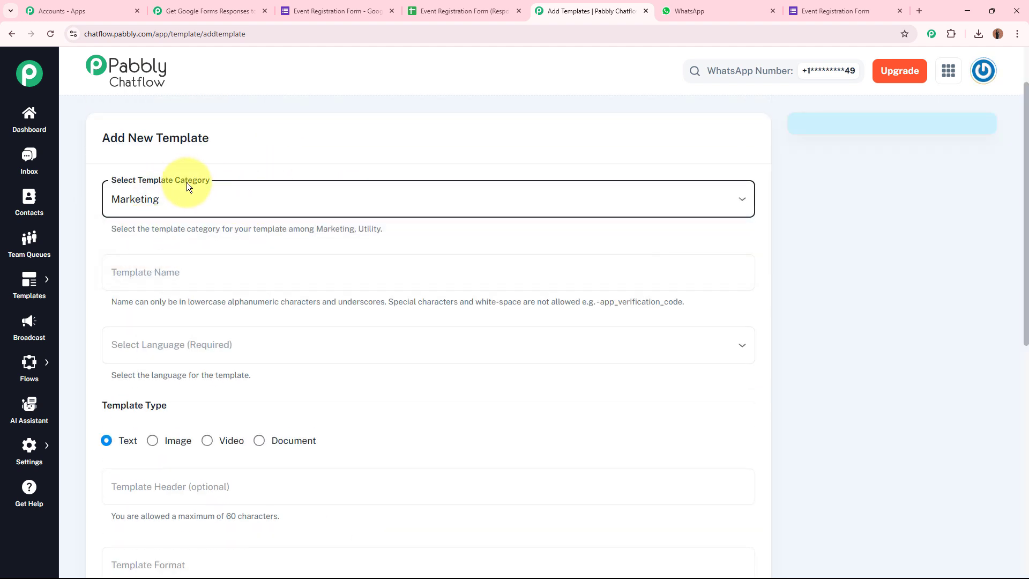
click(364, 147)
scroll(242, 138, down, 2)
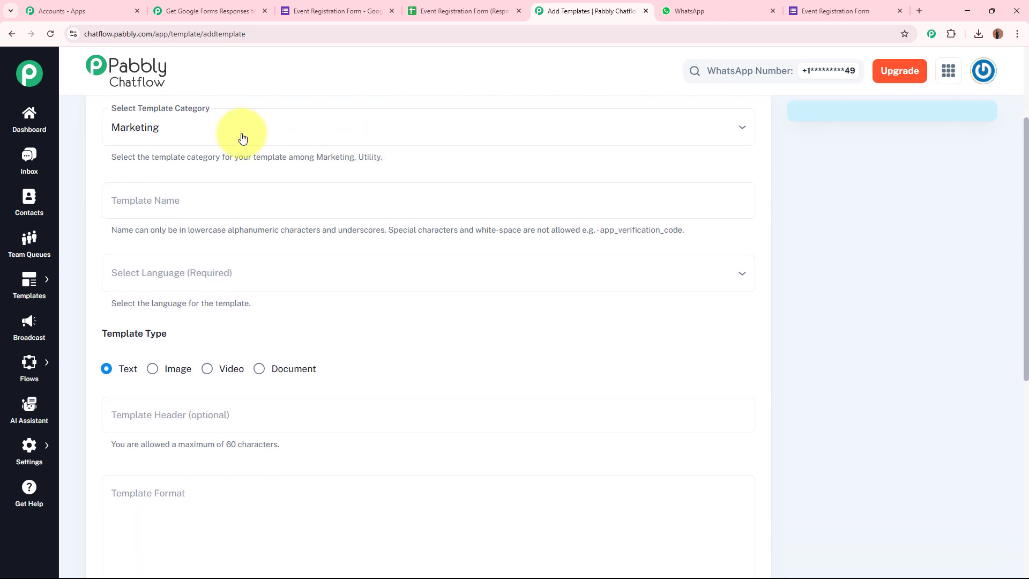
click(200, 278)
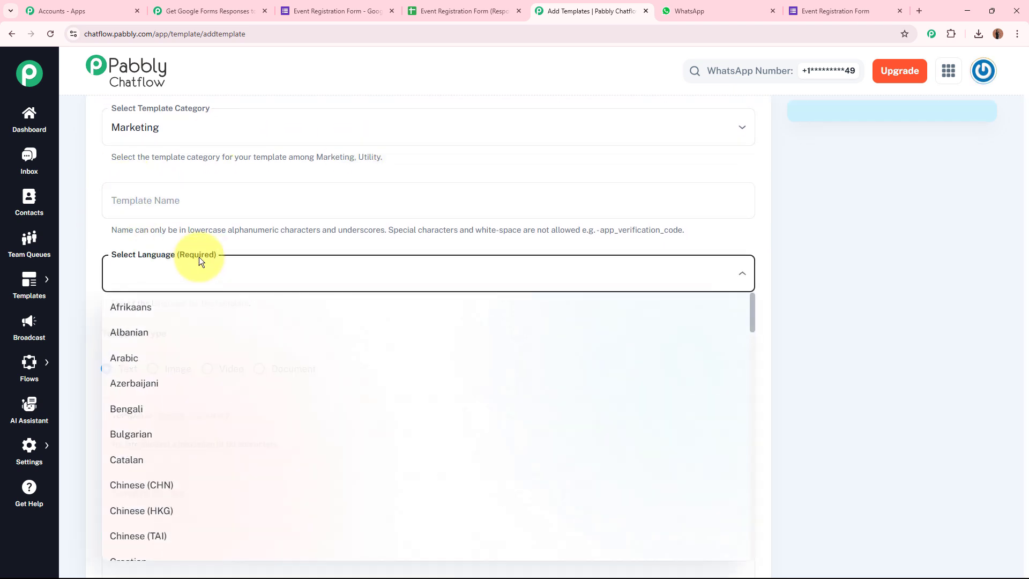
click(243, 242)
Scroll through the rest of the new-template form, then go back to the templates list
scroll(244, 241, down, 3)
drag(103, 190, 214, 191)
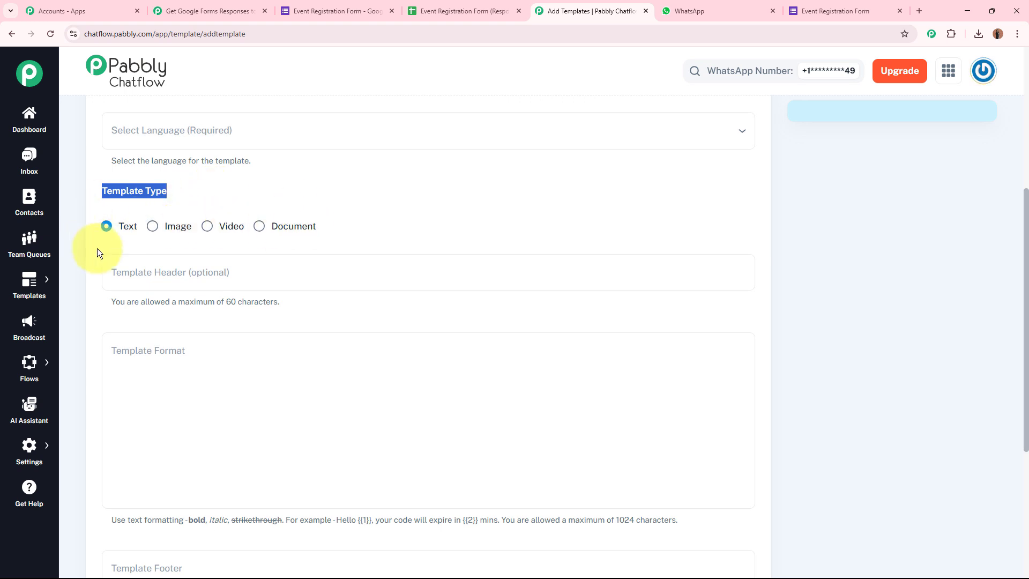
scroll(403, 220, down, 4)
scroll(403, 220, up, 1)
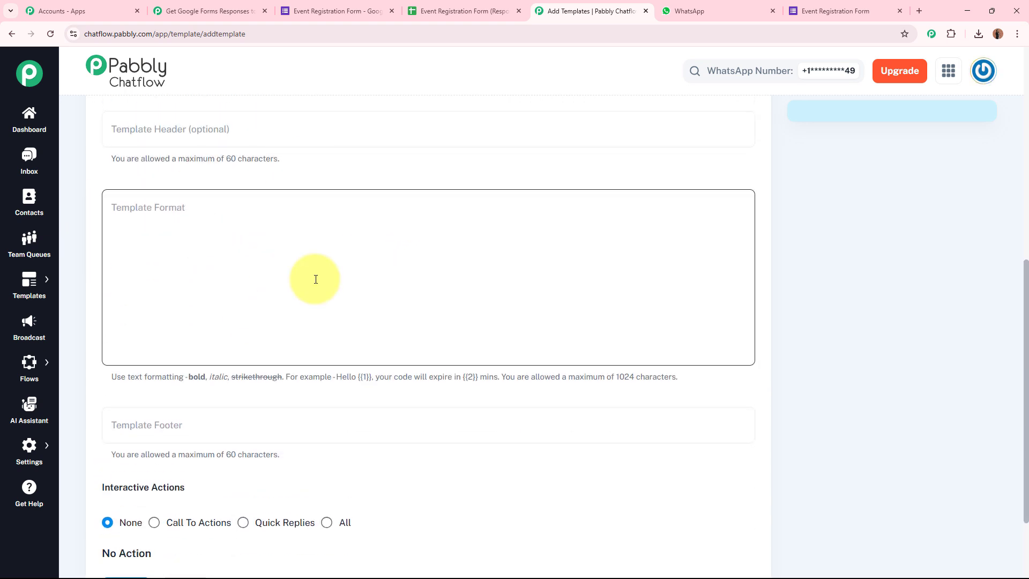
scroll(352, 321, down, 2)
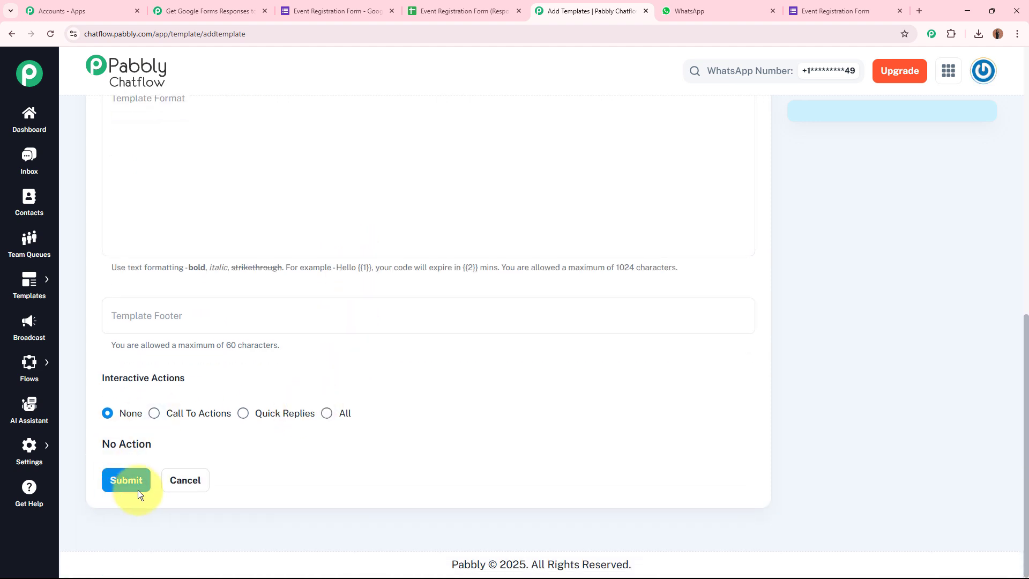
scroll(339, 457, up, 10)
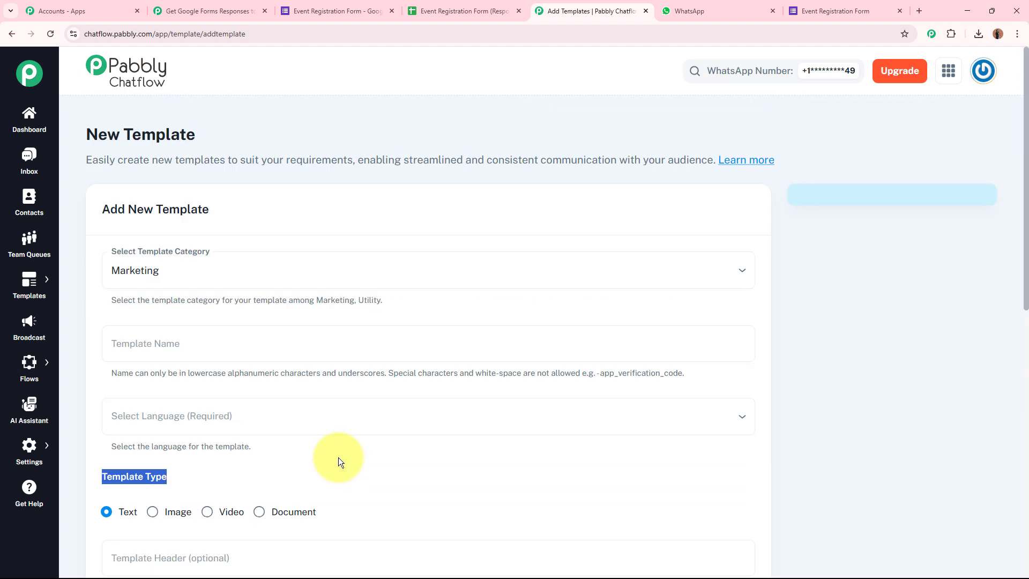
click(11, 34)
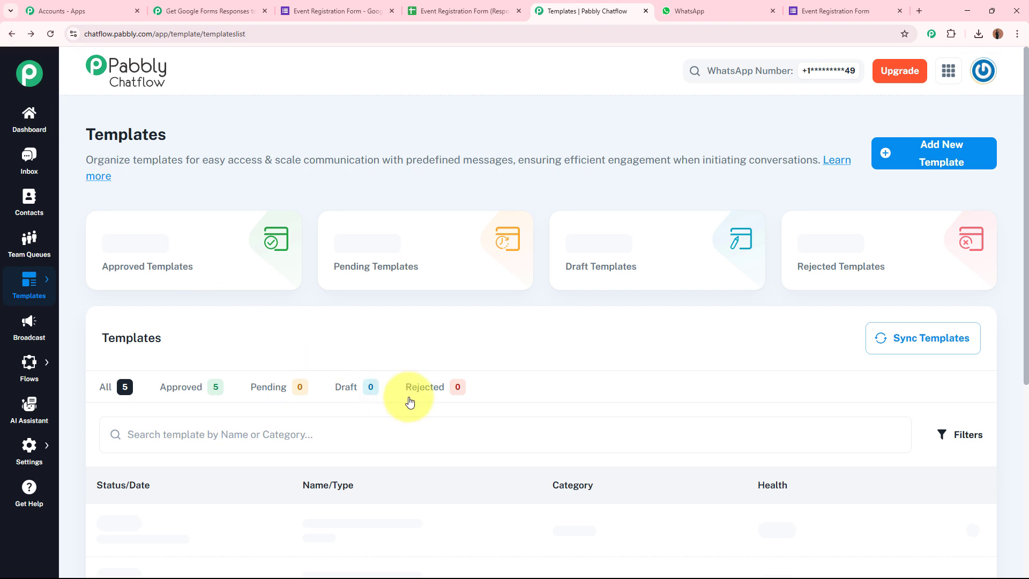
Preview the event_registration_confirmation template, highlighting its name and message body
scroll(378, 354, down, 3)
click(369, 379)
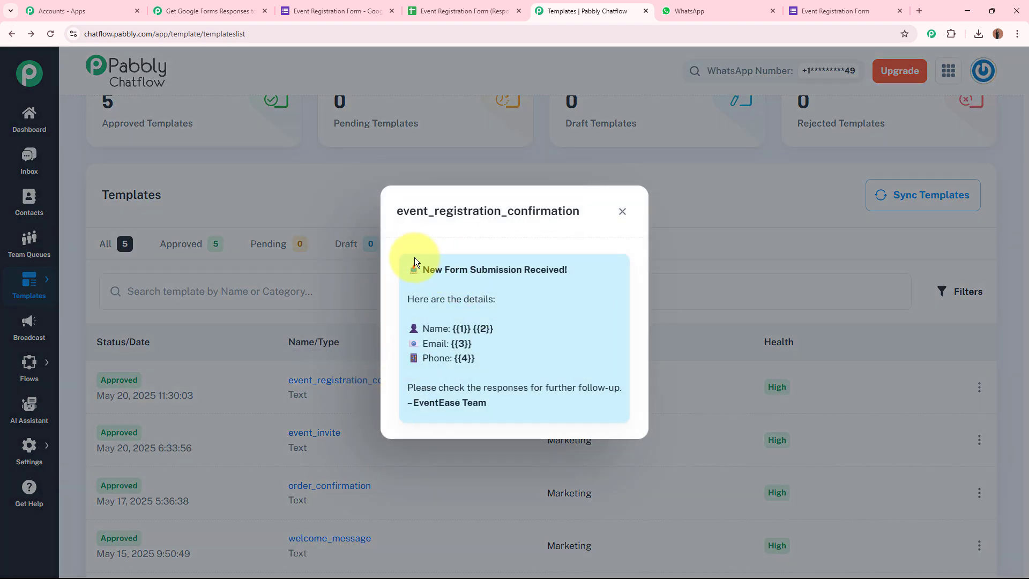
drag(397, 210, 576, 210)
click(573, 236)
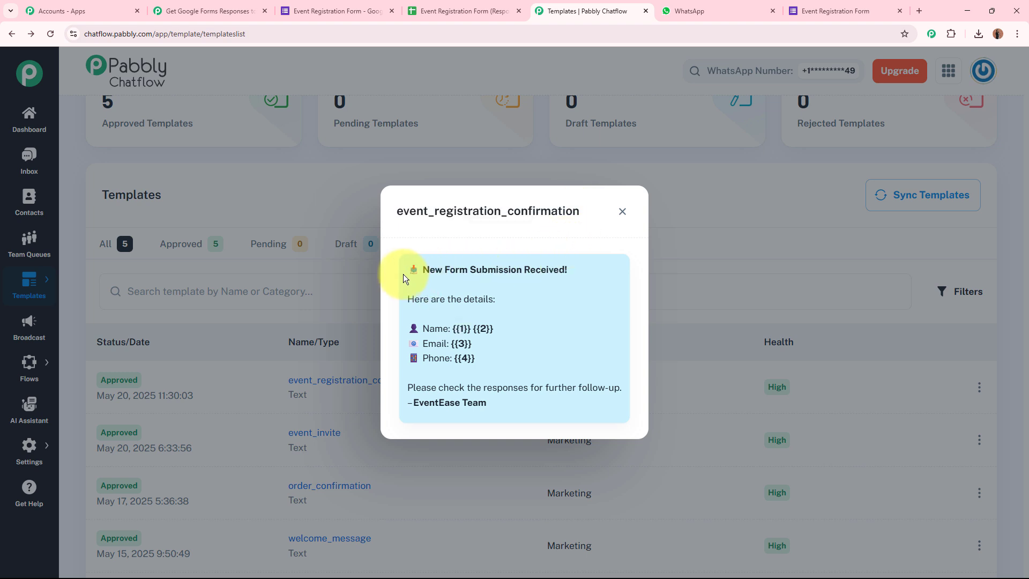
drag(403, 274, 493, 401)
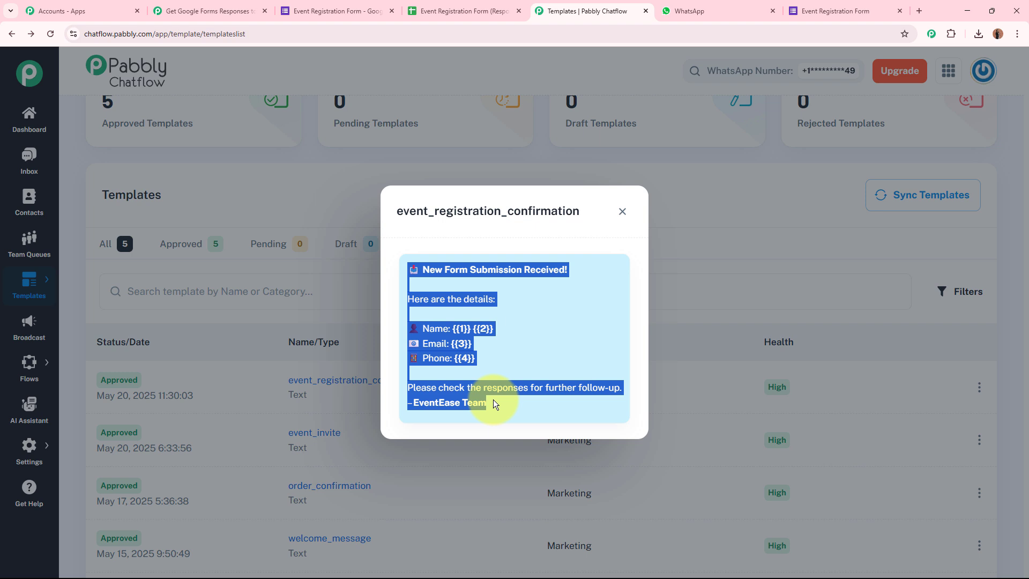
drag(400, 264, 509, 410)
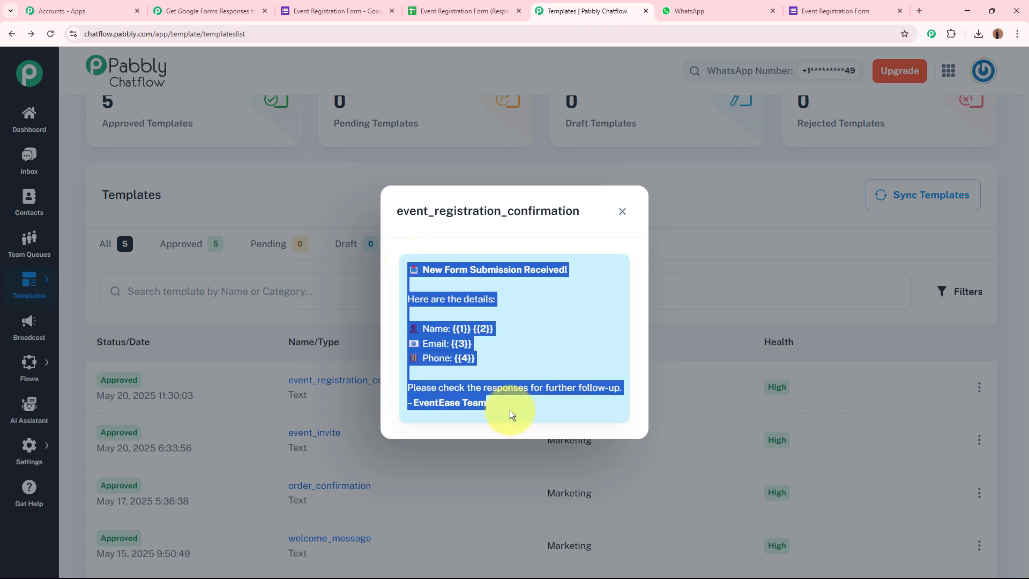
click(512, 403)
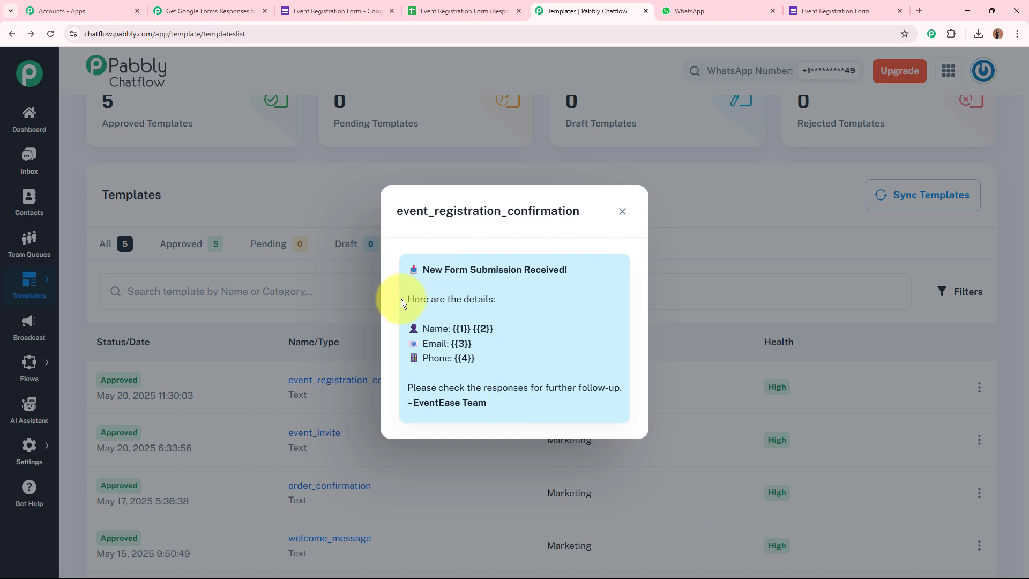
Point out the Name, Email and Phone placeholders {{1}}–{{4}}, then return to the workflow
drag(450, 328, 457, 361)
click(448, 344)
double_click(464, 358)
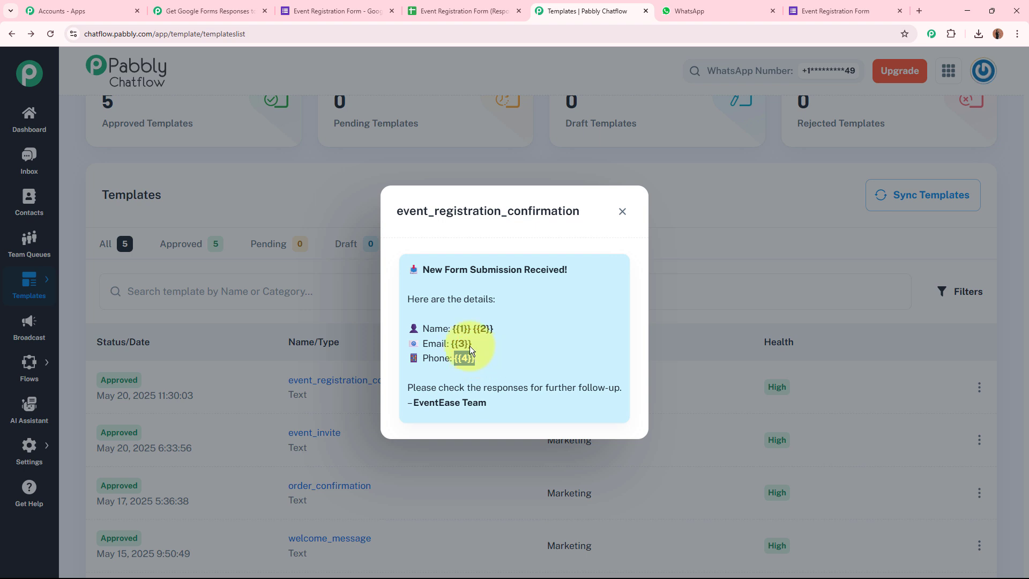
click(459, 345)
drag(421, 328, 475, 358)
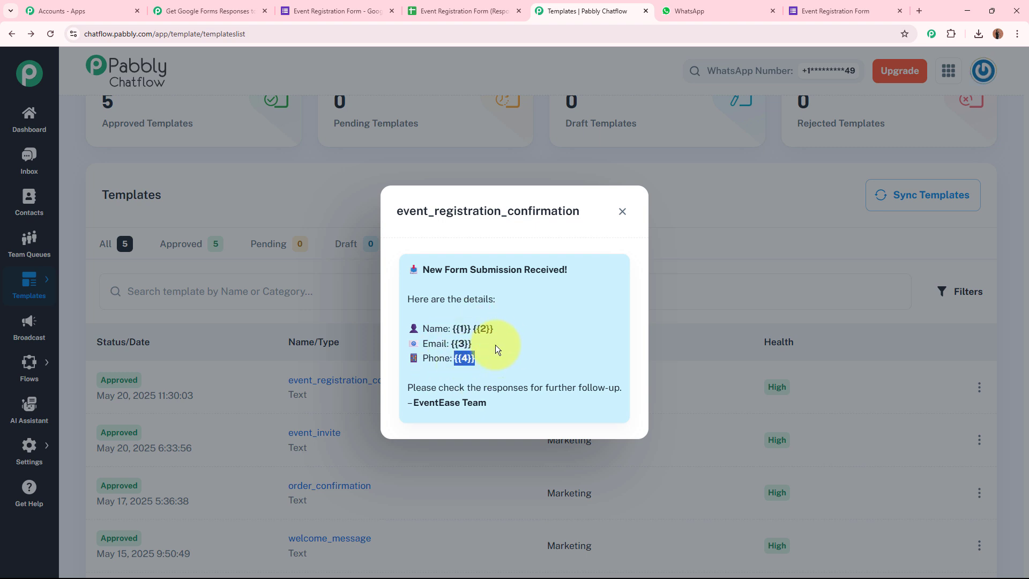
click(545, 358)
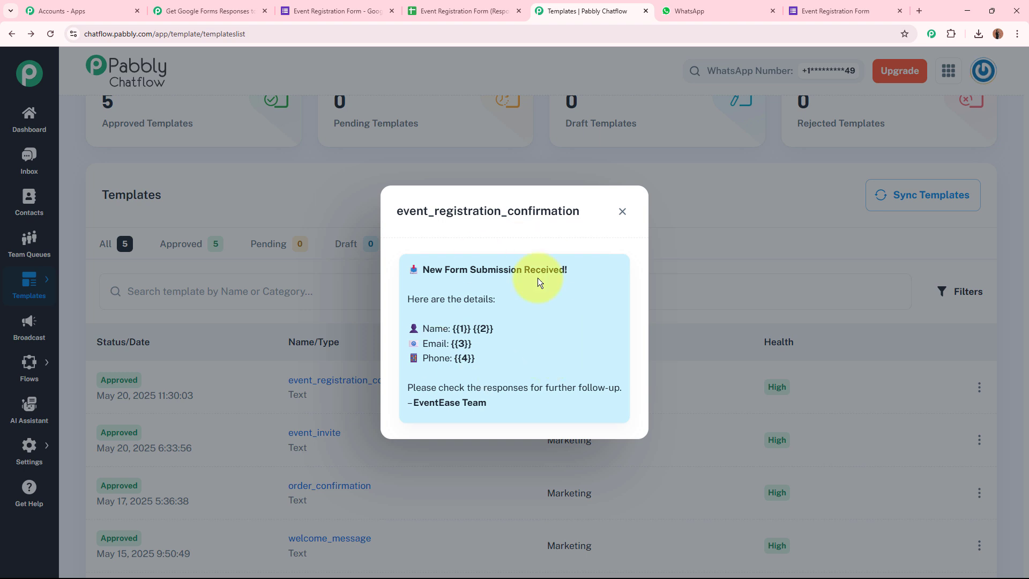
drag(403, 267, 531, 411)
click(529, 406)
Add a new Chatflow connection and generate and copy an API token in Chatflow's API & Webhooks settings
click(153, 15)
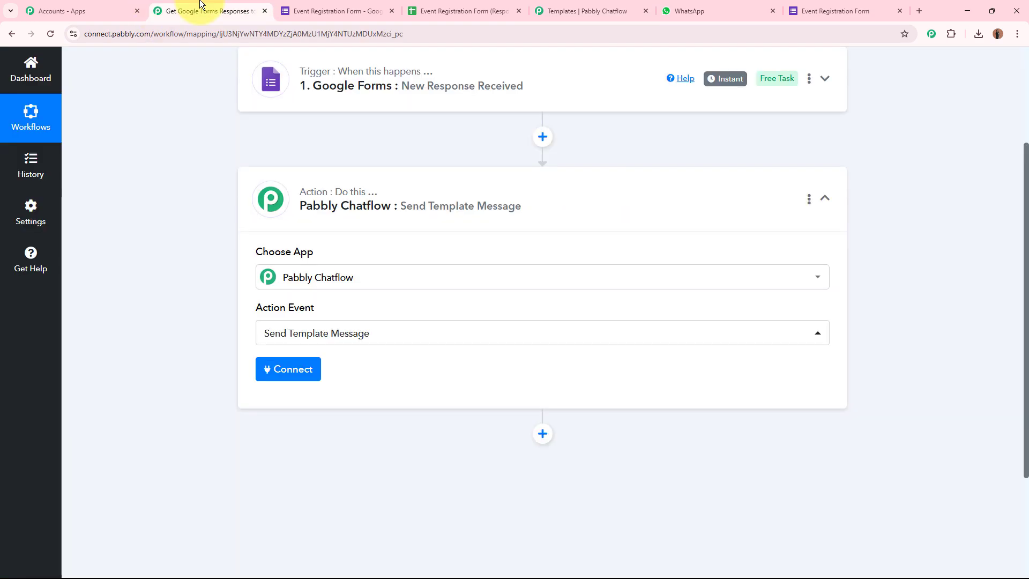
click(318, 369)
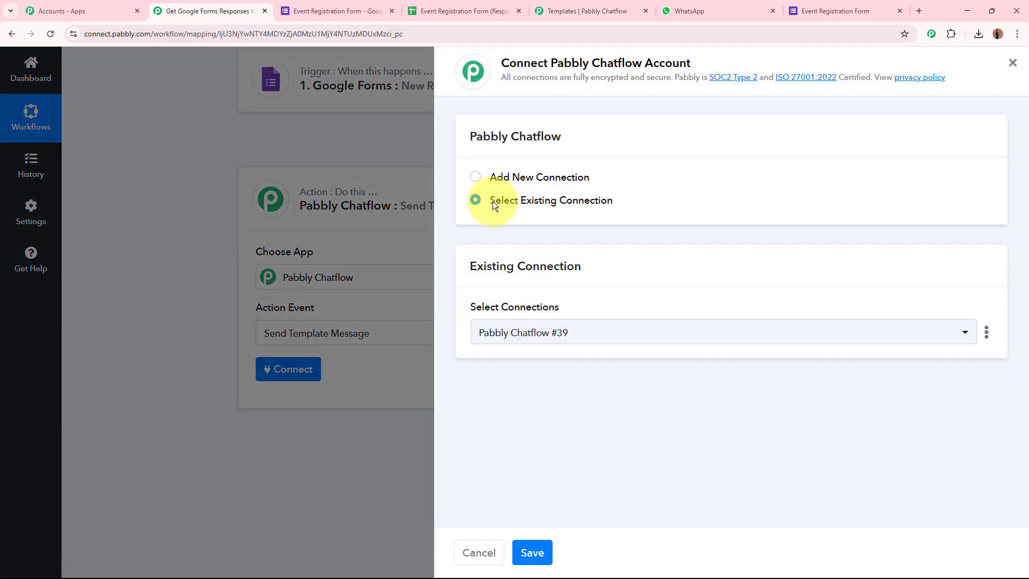
click(475, 177)
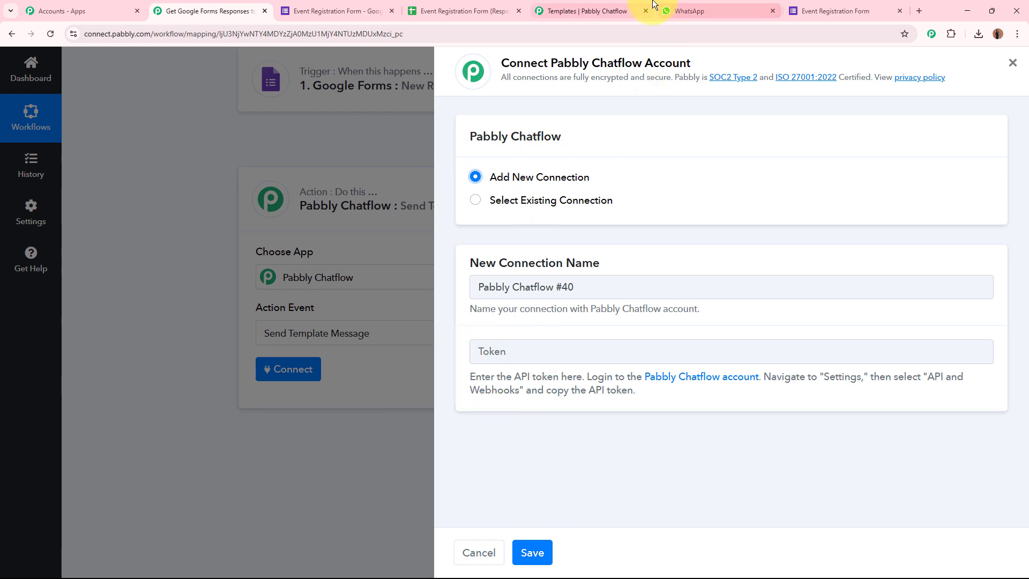
click(603, 11)
click(620, 209)
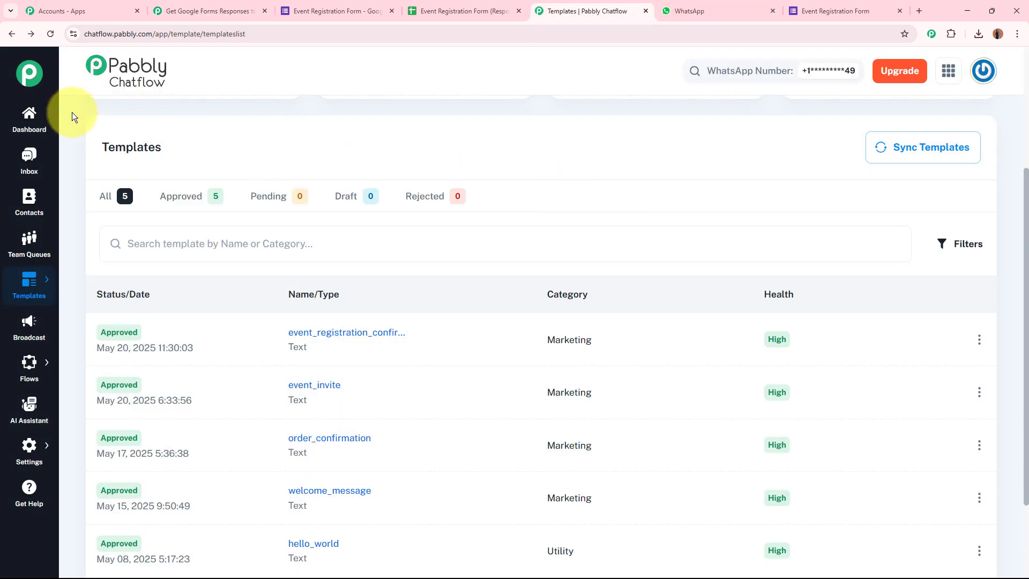
mouse_move(29, 445)
click(110, 471)
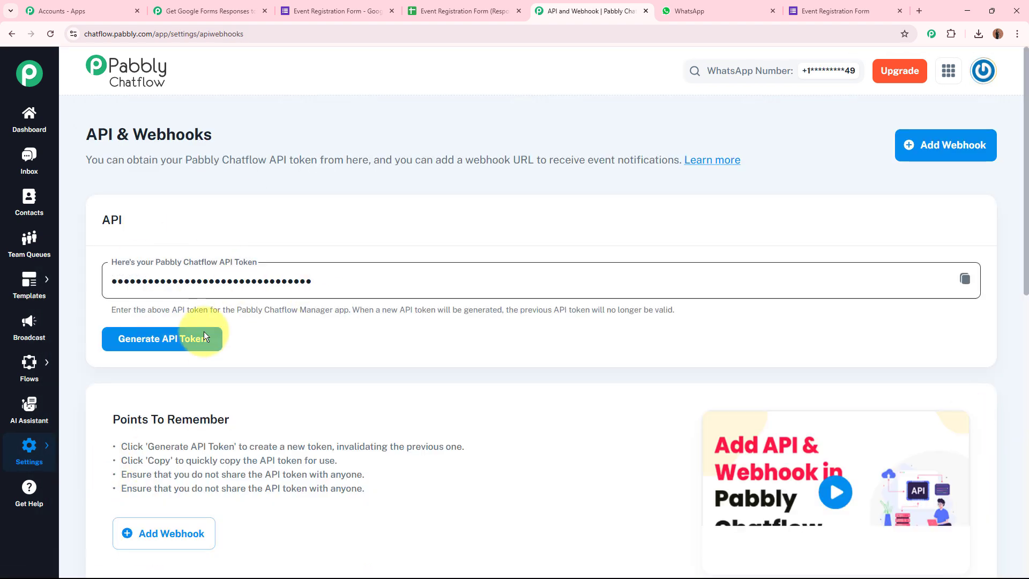
click(204, 337)
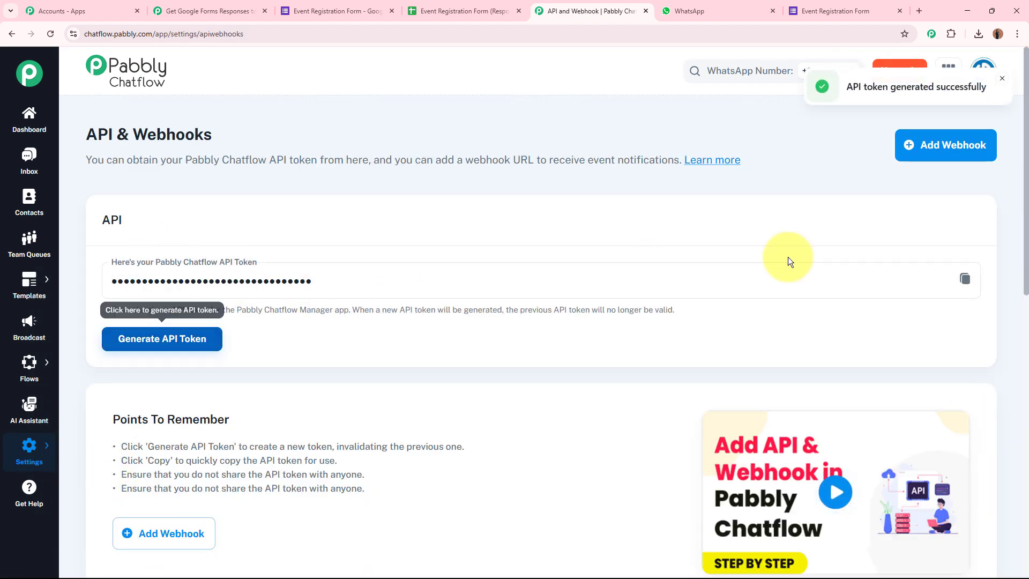
click(965, 278)
Paste the API token into the connection's Token field and save the connection
click(204, 11)
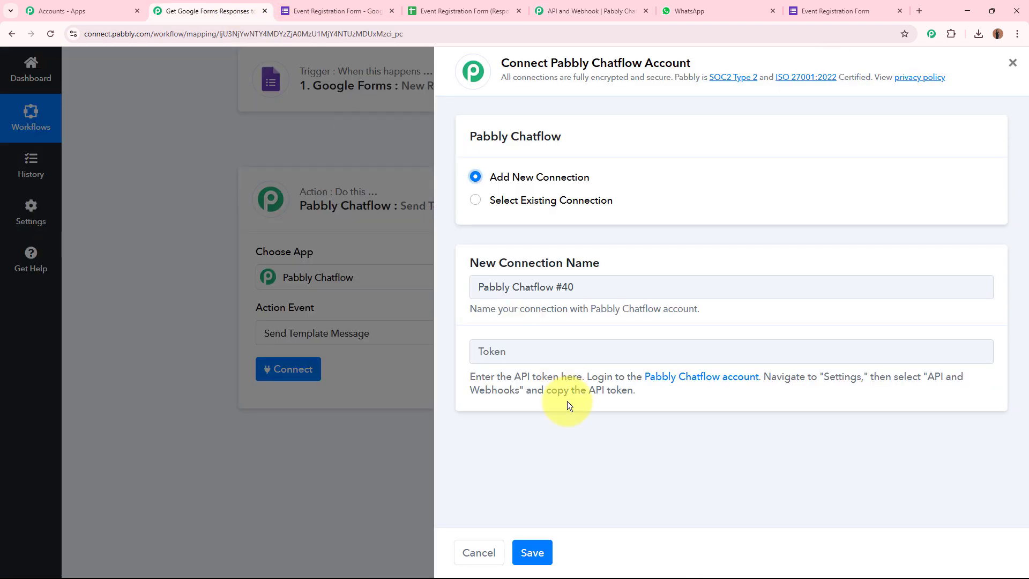
click(558, 350)
key(ctrl+v)
click(519, 553)
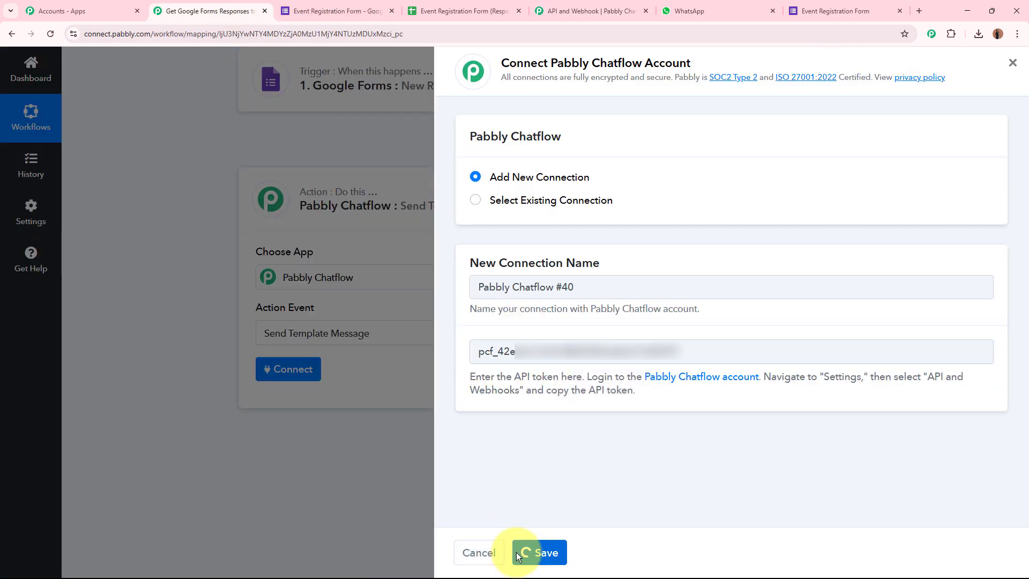
scroll(150, 419, down, 4)
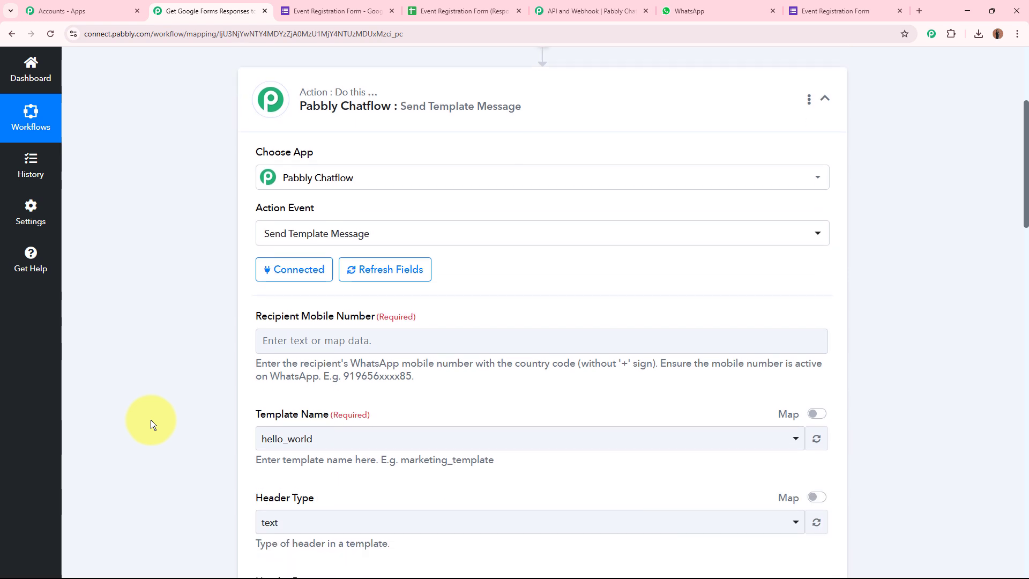
Start the Recipient Mobile Number field with the country code 91
drag(335, 201, 300, 214)
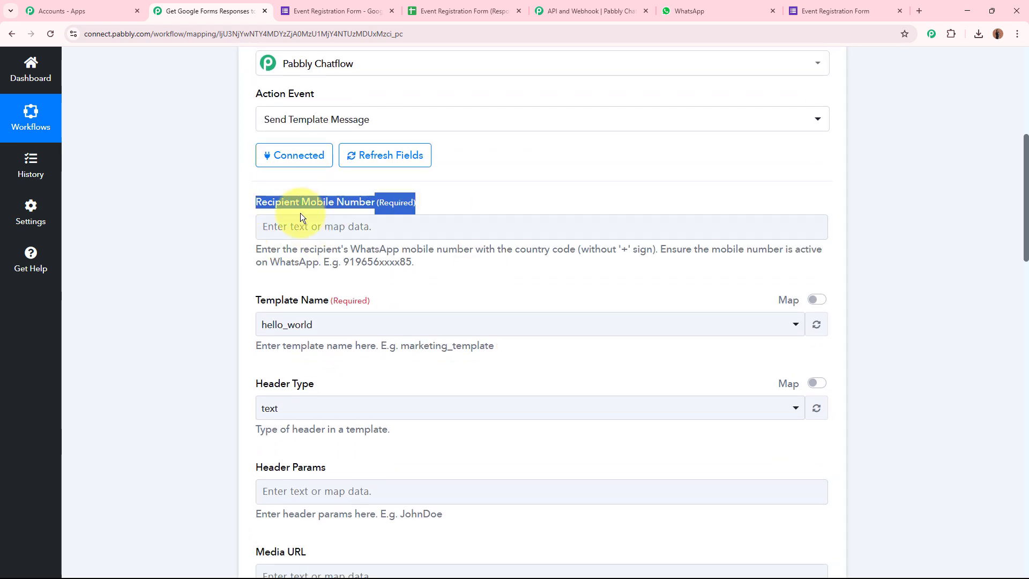
click(160, 239)
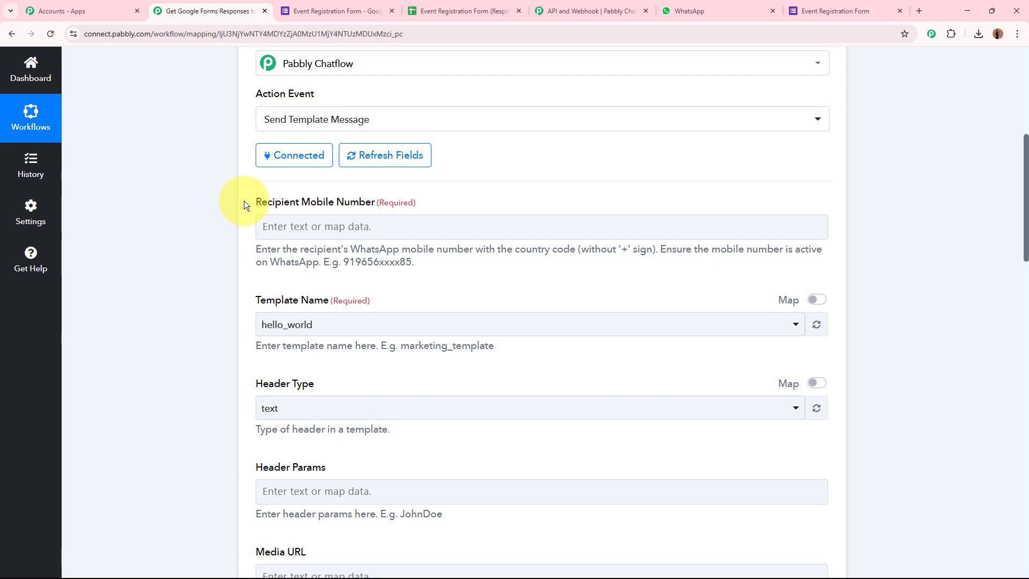
drag(250, 200, 415, 202)
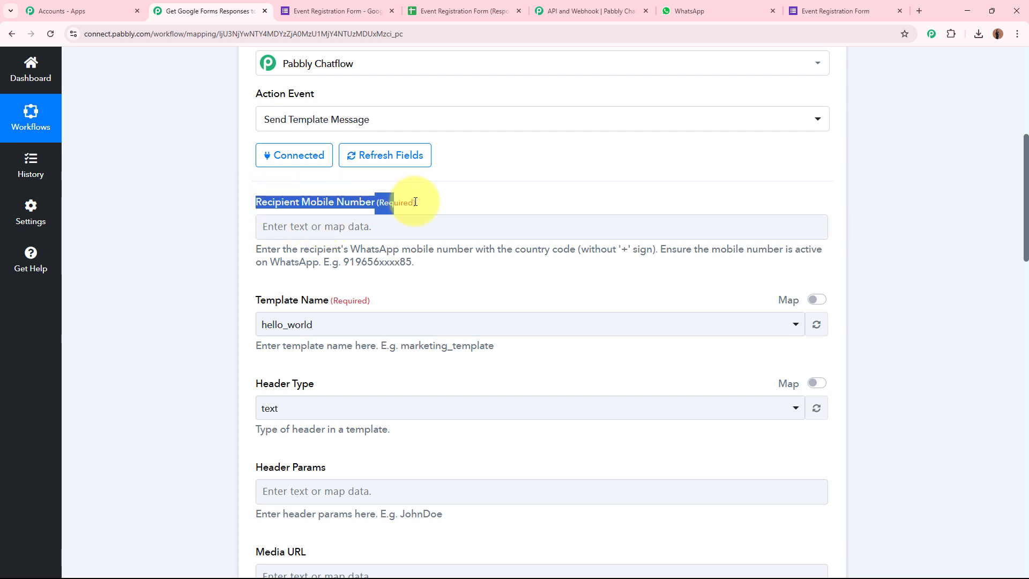
click(350, 224)
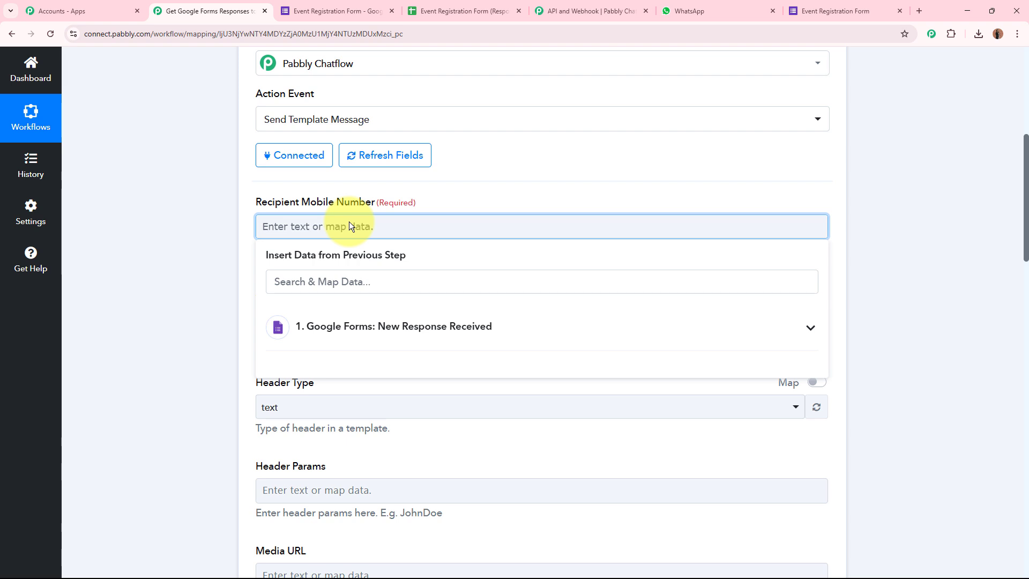
click(194, 239)
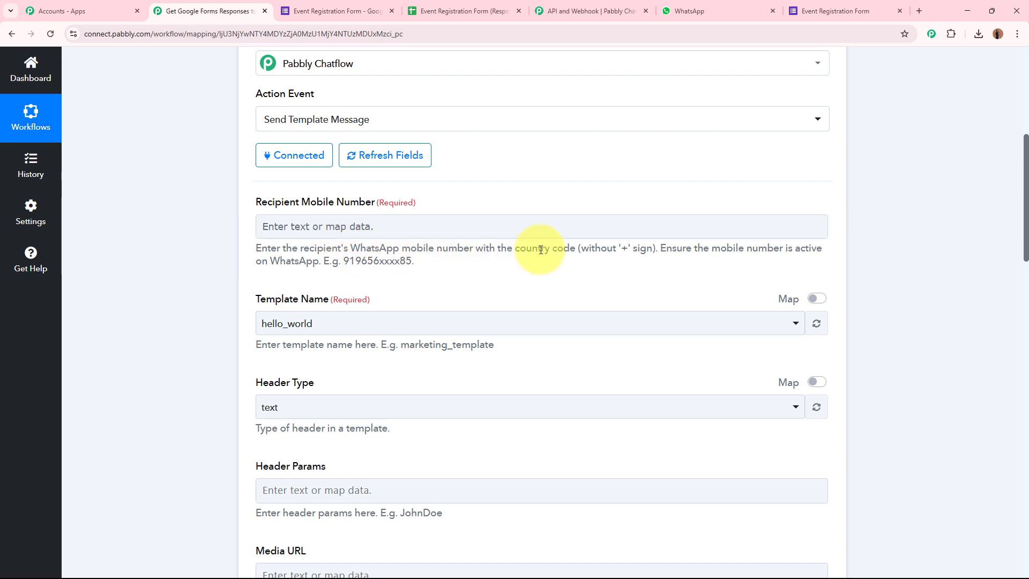
drag(516, 247, 663, 248)
click(477, 233)
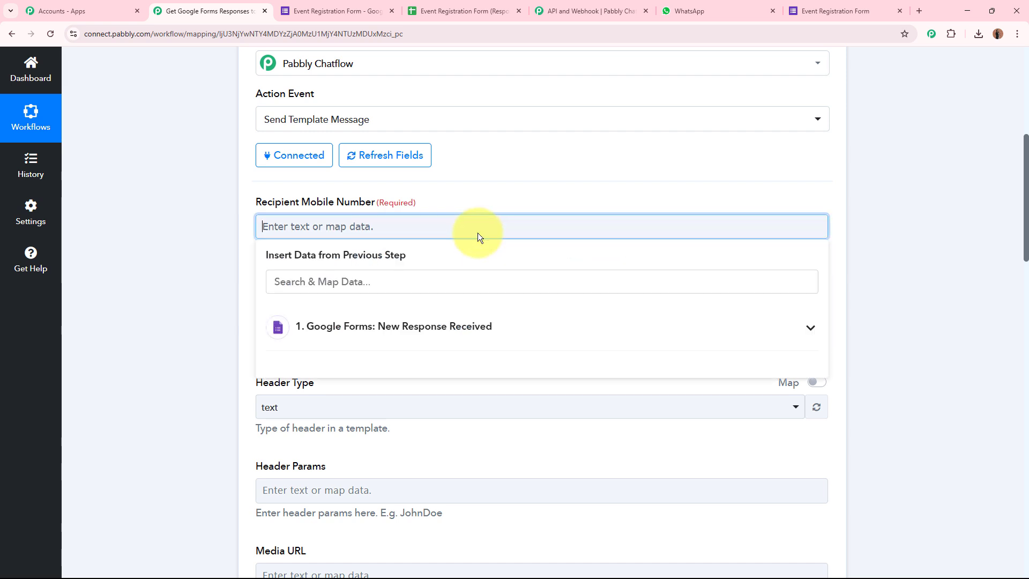
text(91)
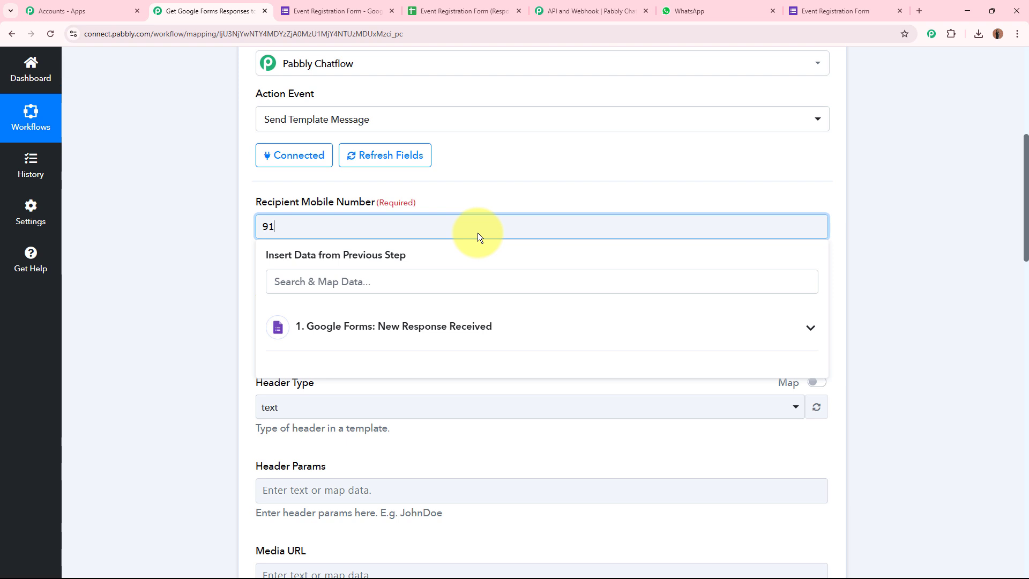
click(137, 291)
scroll(136, 291, down, 4)
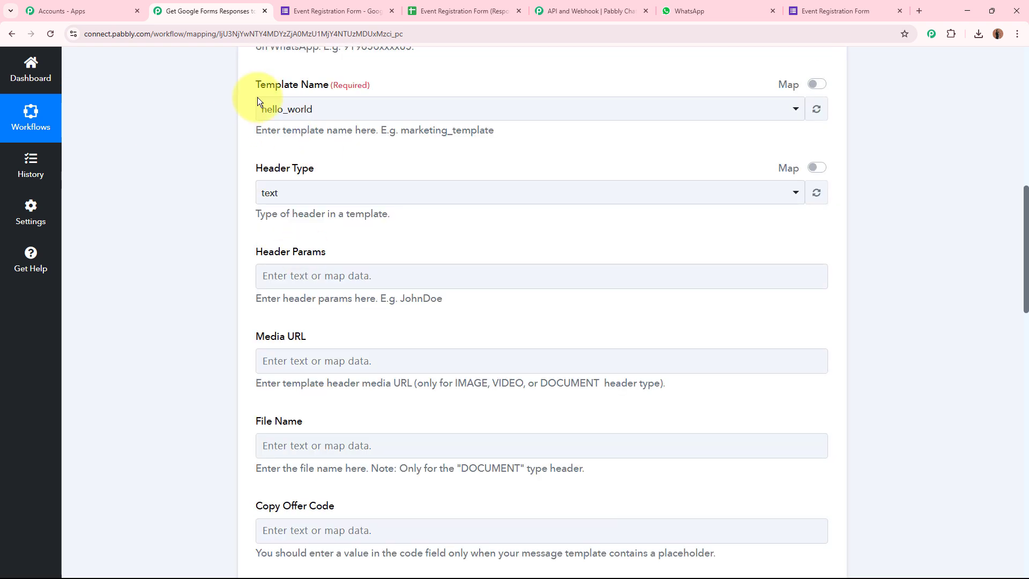
Pick event_registration_confirmation as Template Name, confirm its preview in Chatflow, keeping Header Type text
drag(259, 84, 394, 86)
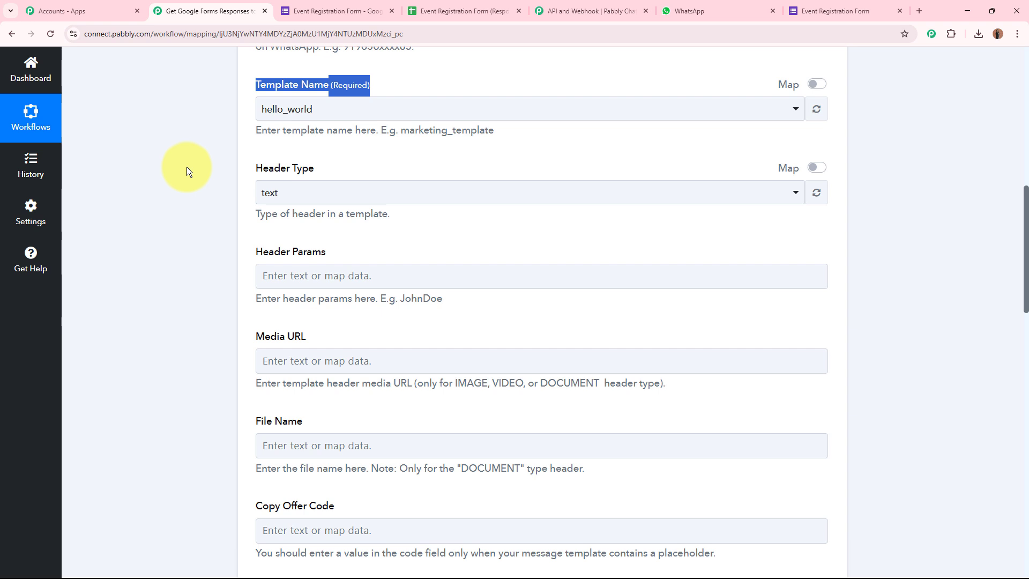
click(324, 110)
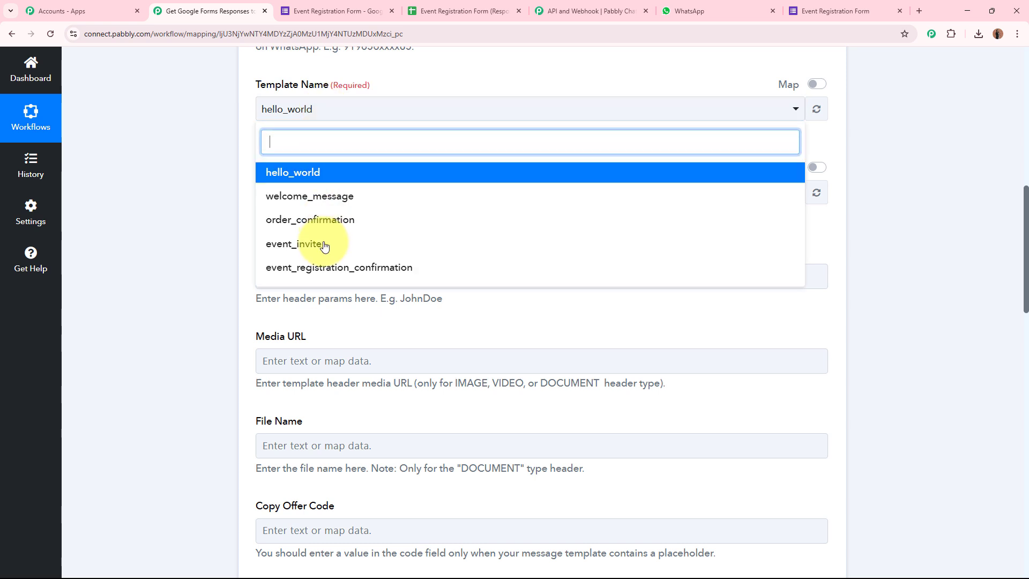
click(320, 268)
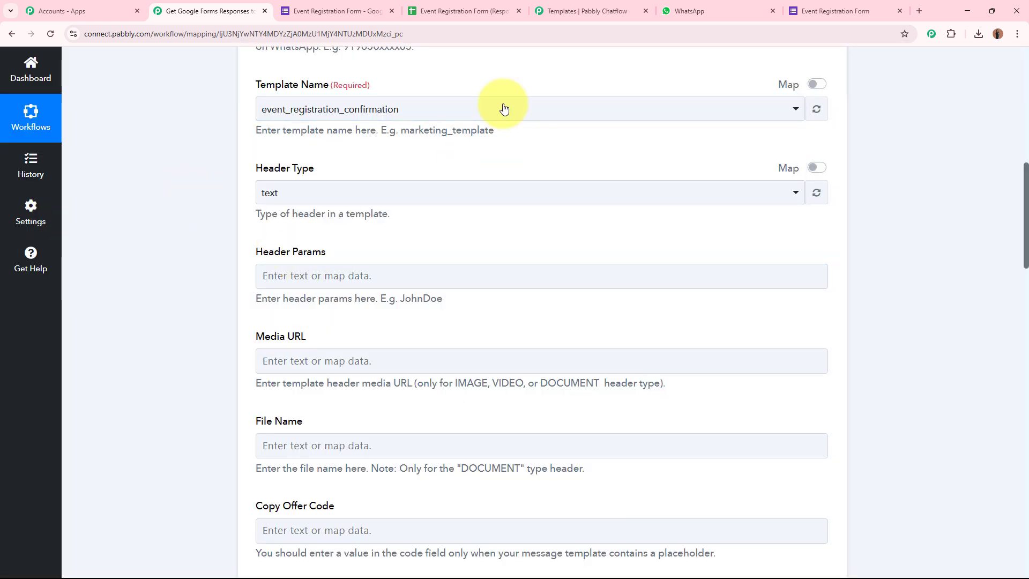
click(616, 11)
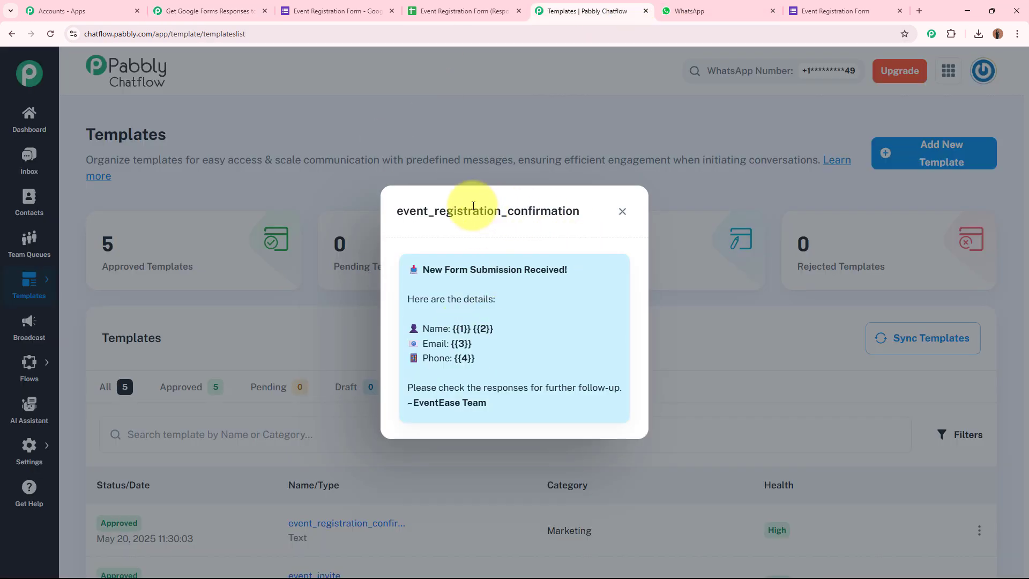
drag(397, 213, 582, 212)
click(207, 11)
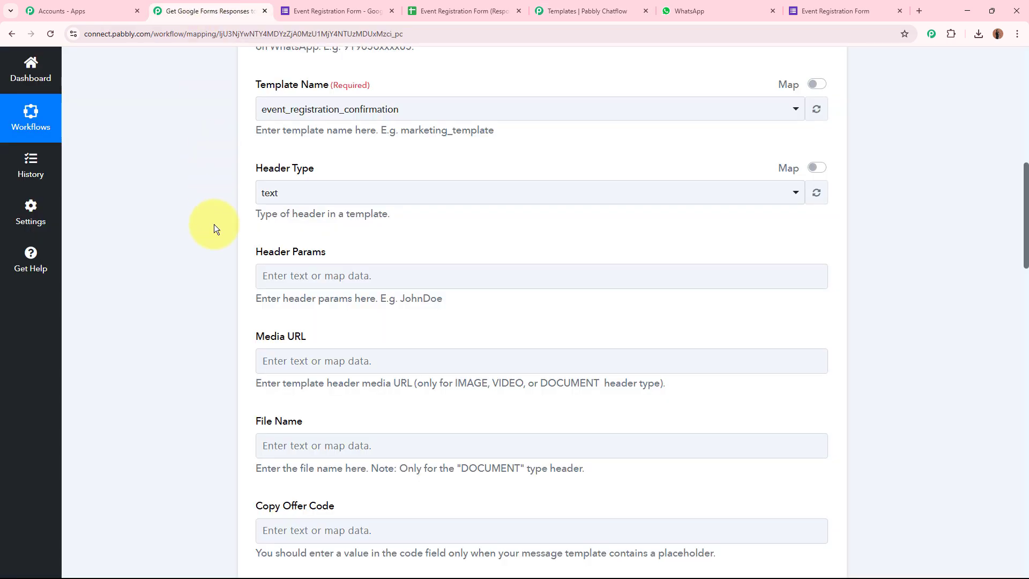
click(266, 192)
click(278, 253)
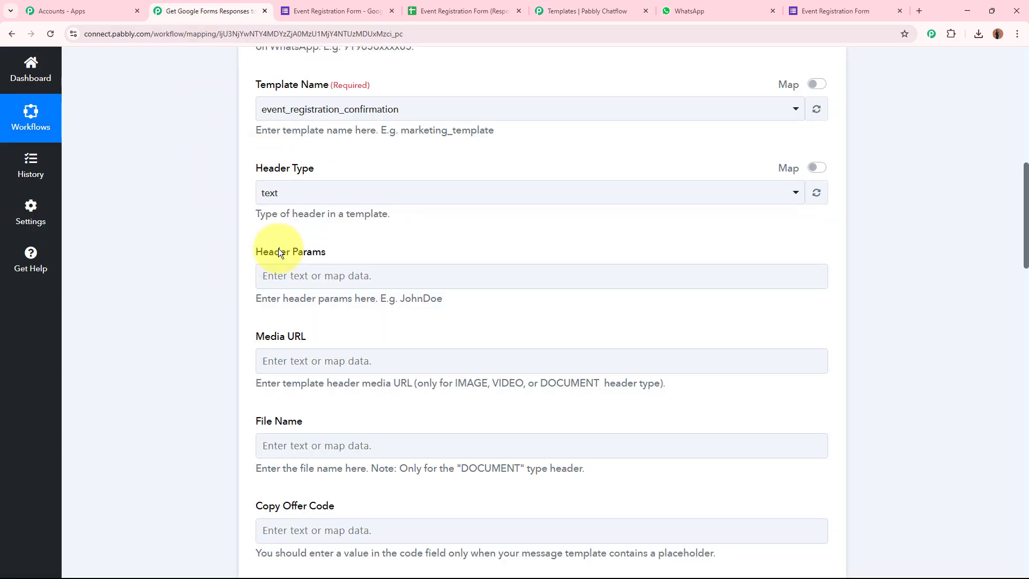
scroll(159, 249, down, 3)
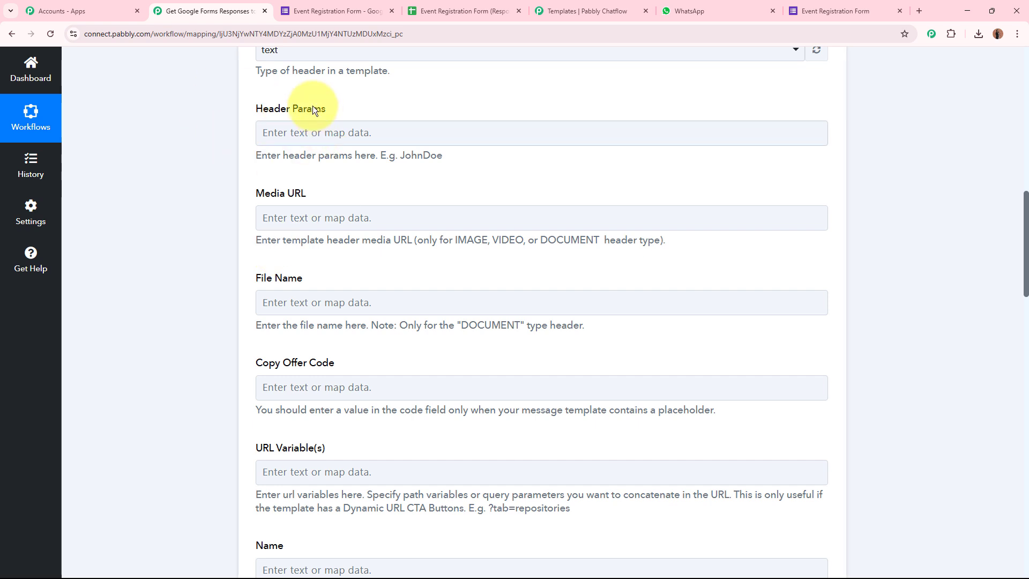
scroll(215, 269, down, 3)
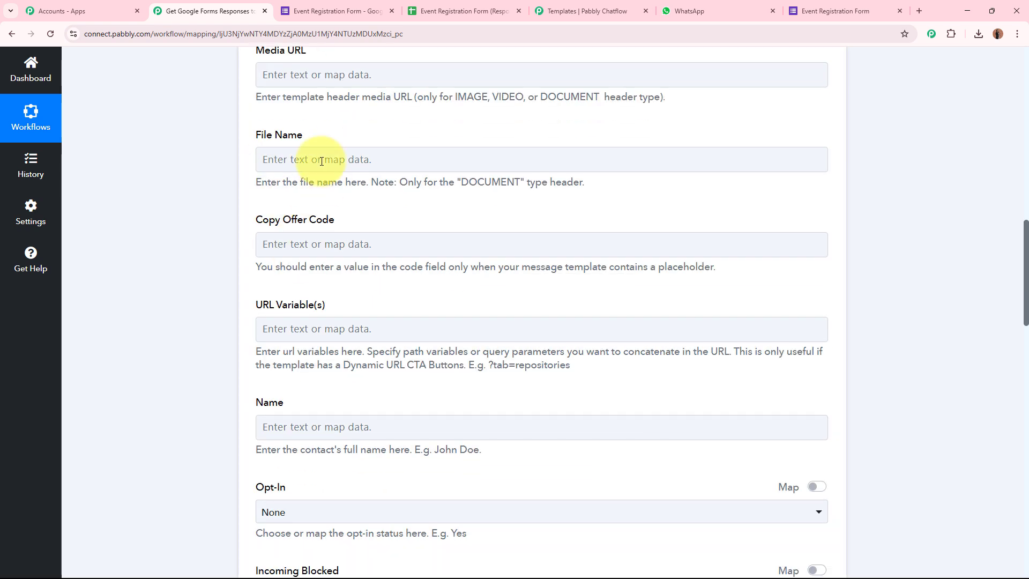
scroll(231, 260, down, 1)
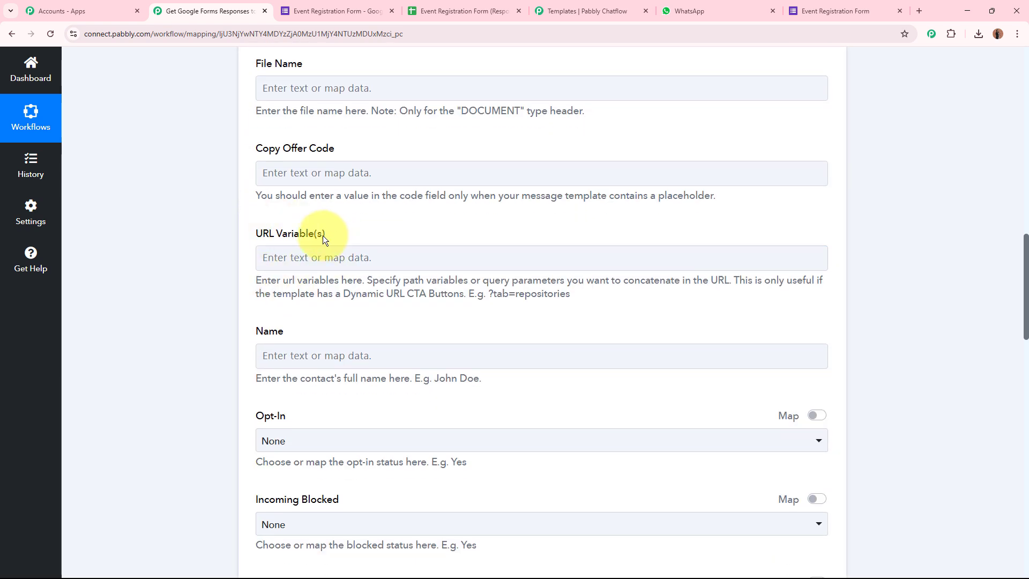
scroll(314, 339, down, 4)
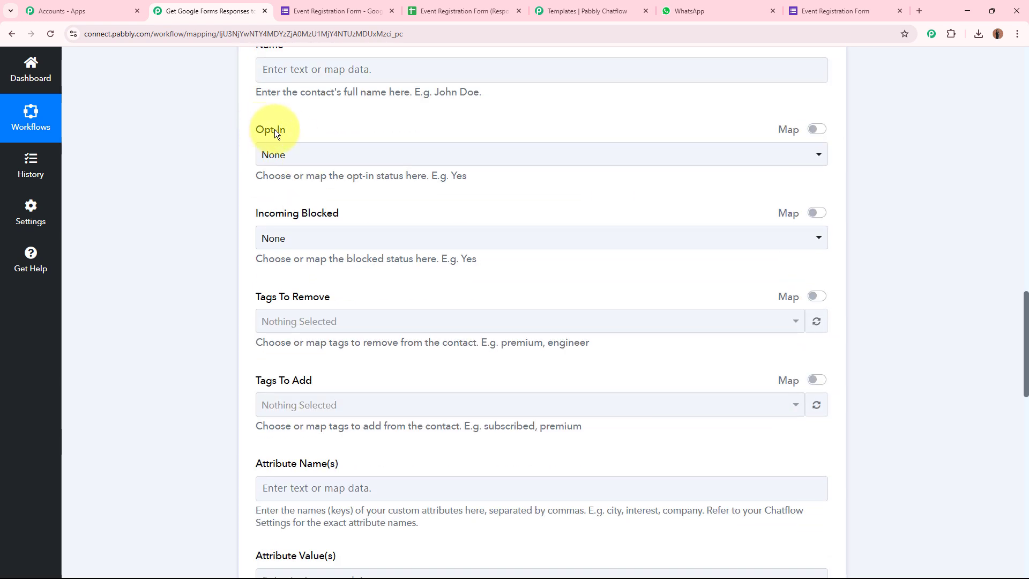
click(299, 156)
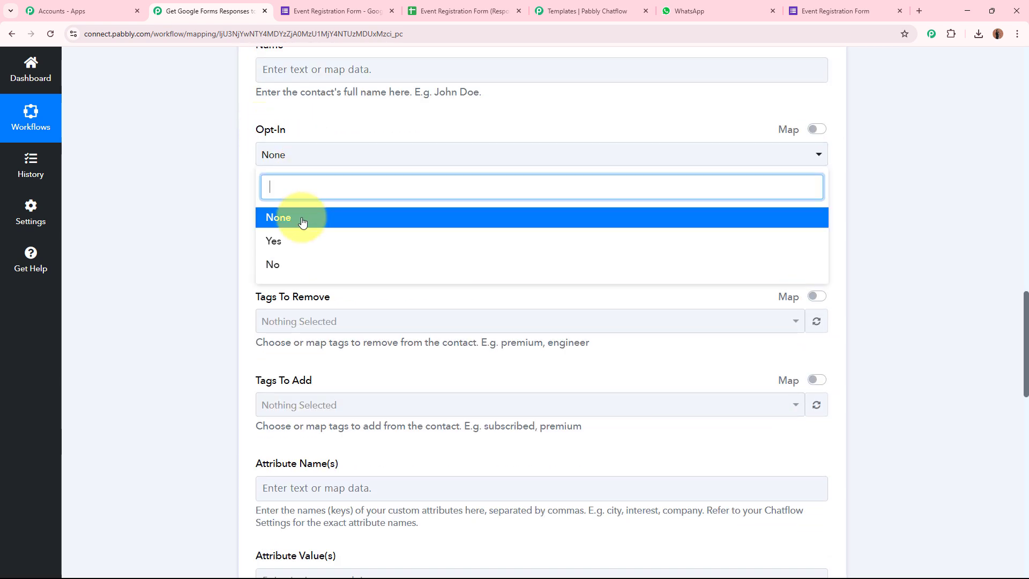
click(292, 215)
drag(236, 207, 362, 210)
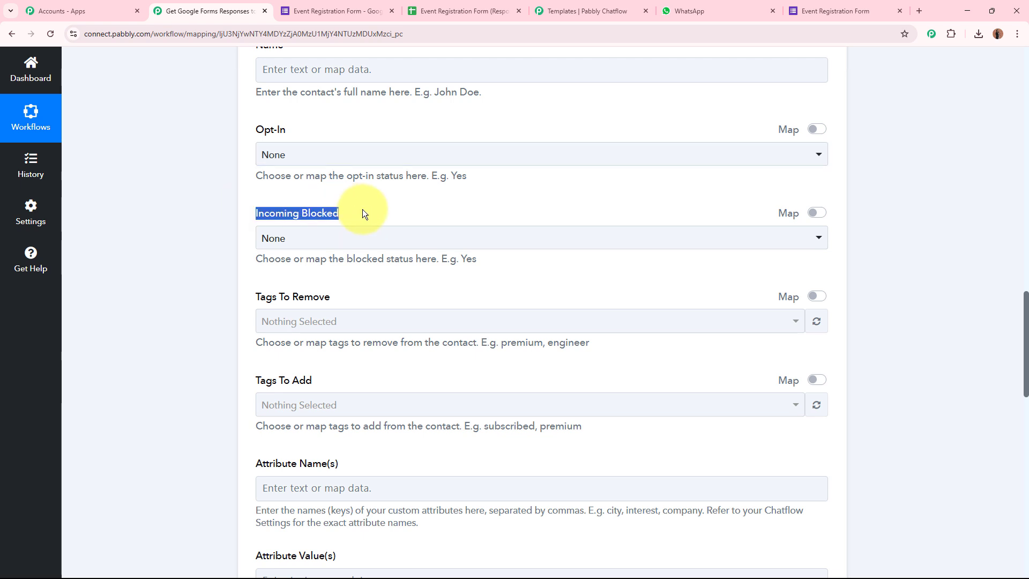
click(349, 244)
click(319, 310)
scroll(211, 308, down, 2)
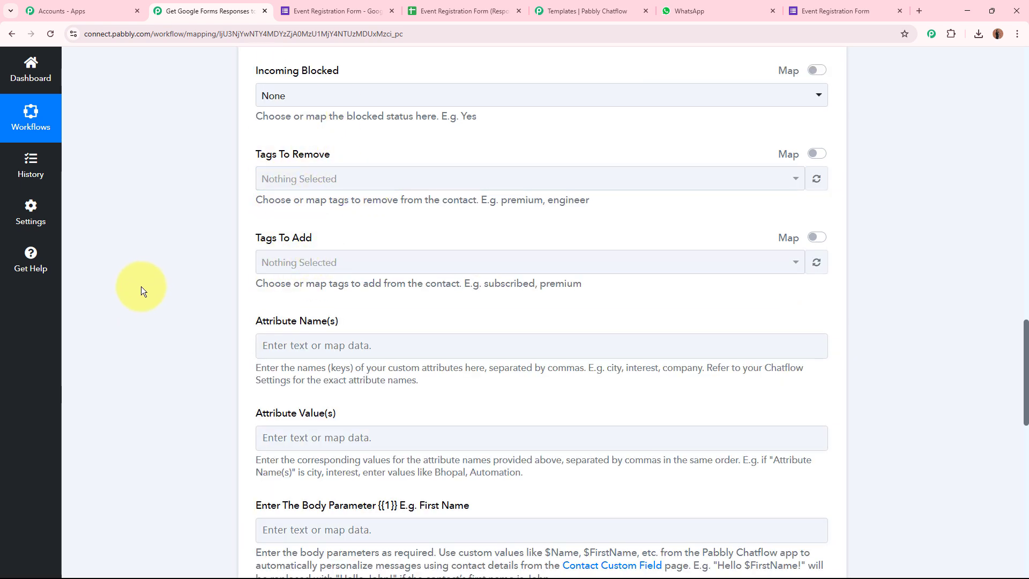
scroll(142, 286, down, 2)
click(315, 182)
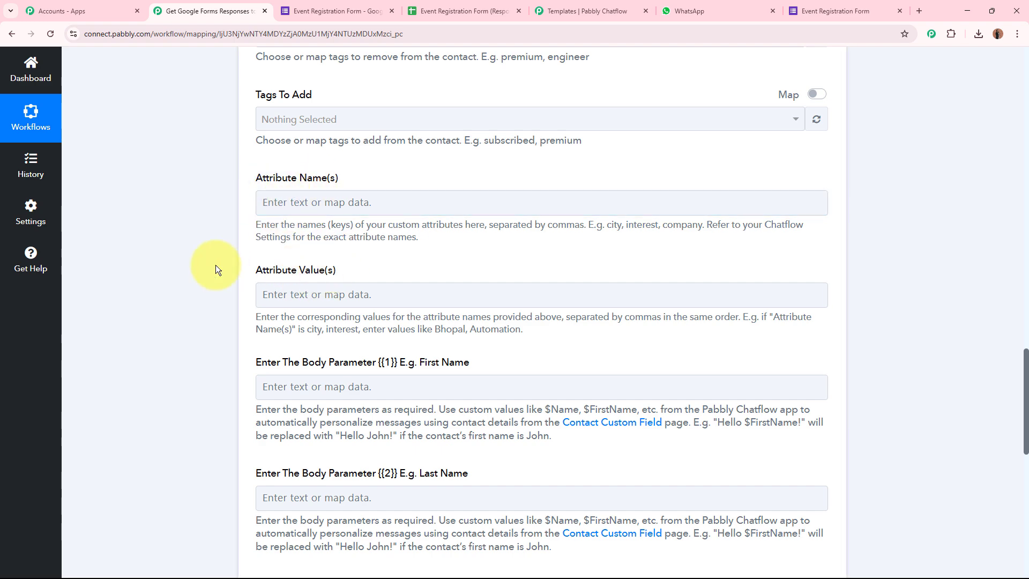
scroll(193, 260, down, 2)
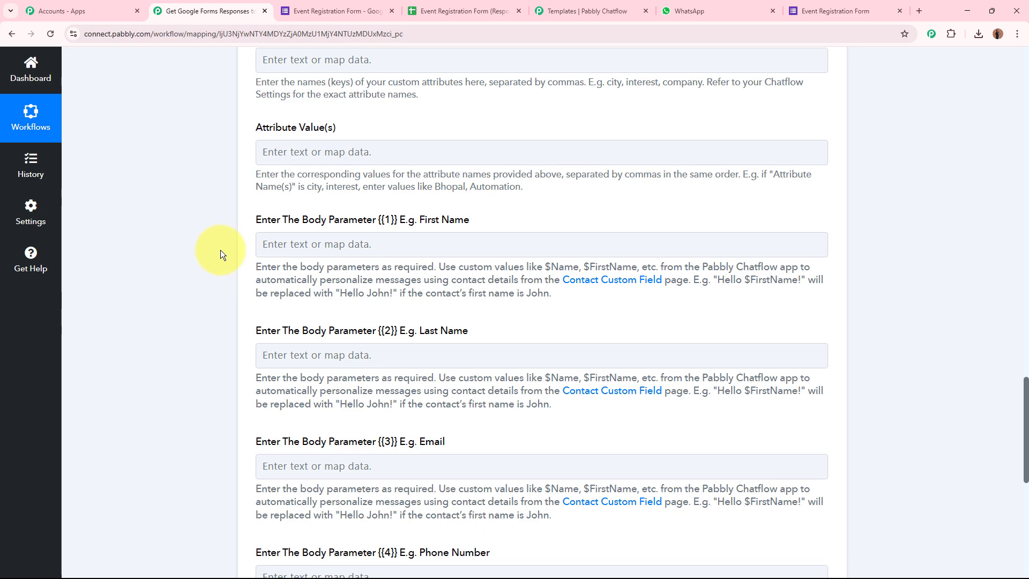
drag(257, 220, 372, 221)
drag(270, 330, 356, 328)
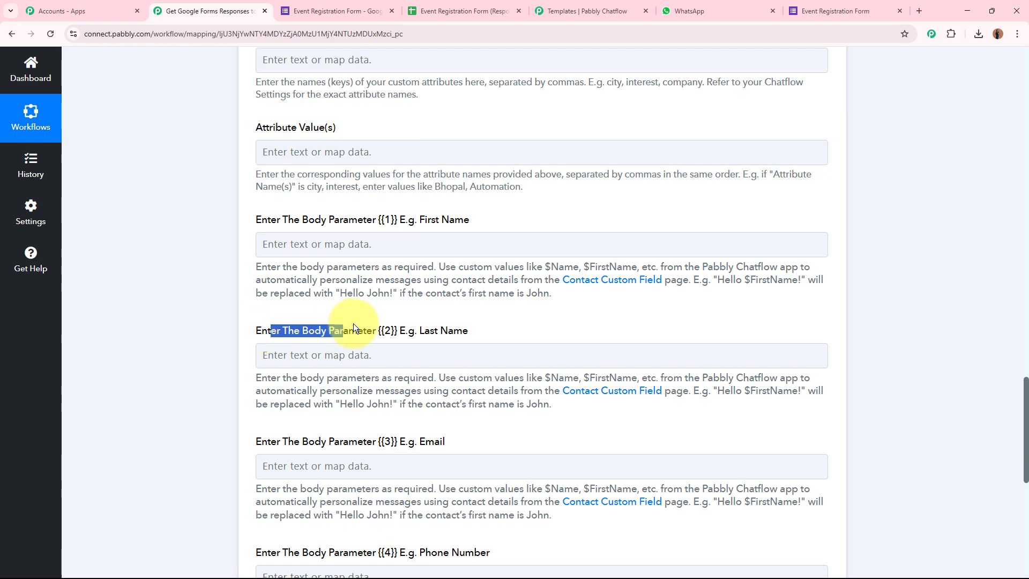
scroll(274, 439, down, 2)
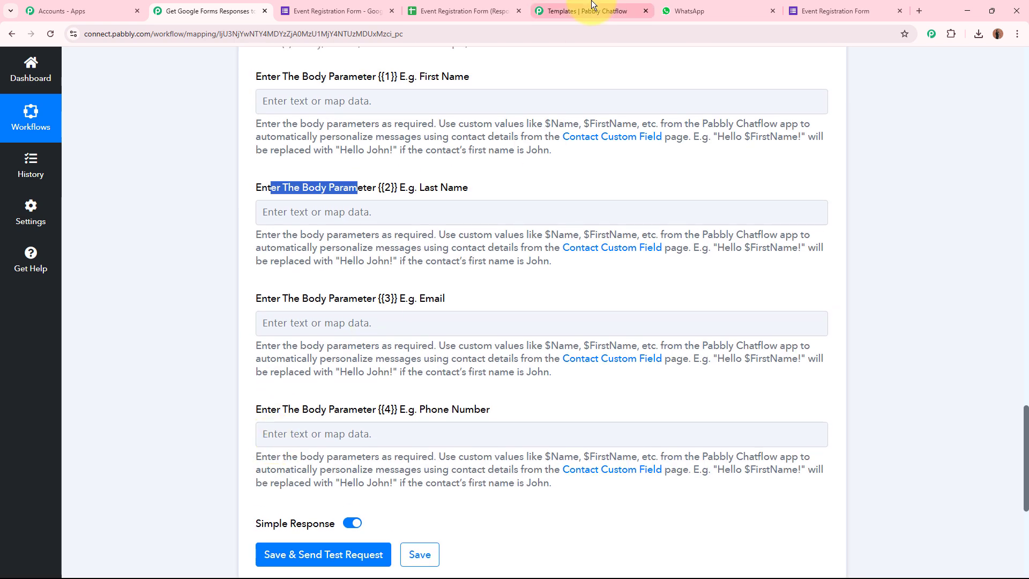
click(587, 10)
drag(453, 328, 491, 362)
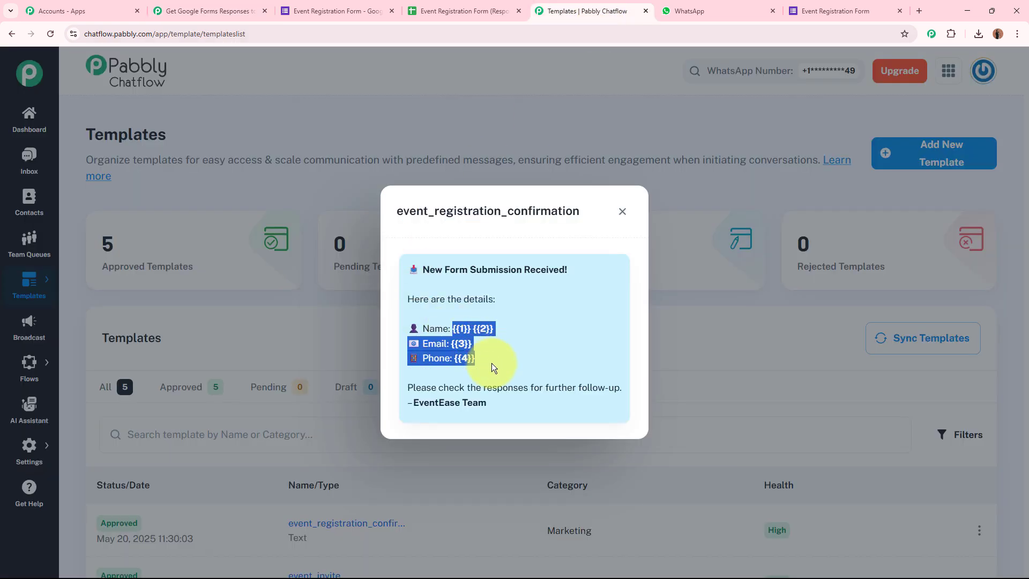
click(494, 329)
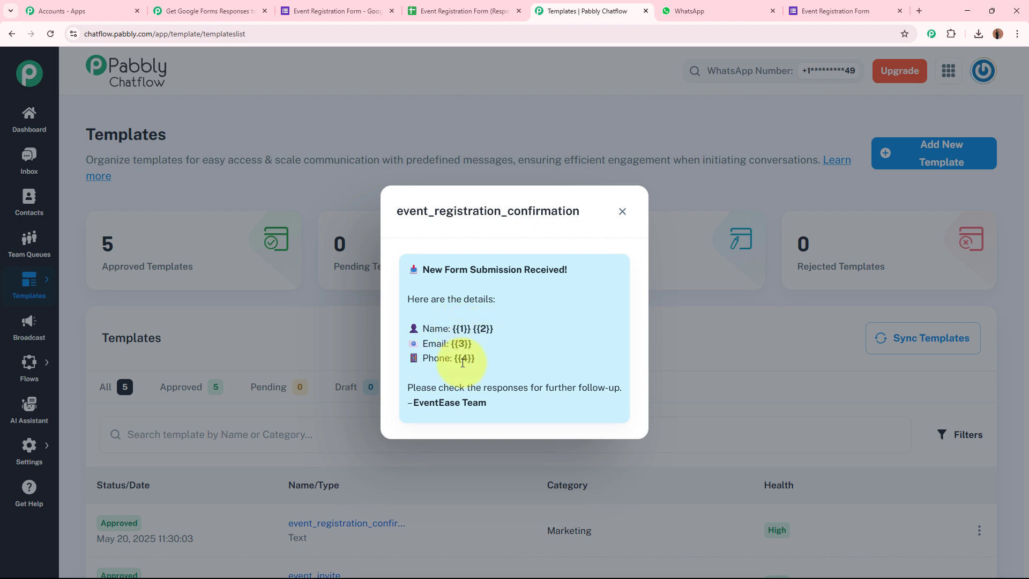
click(204, 11)
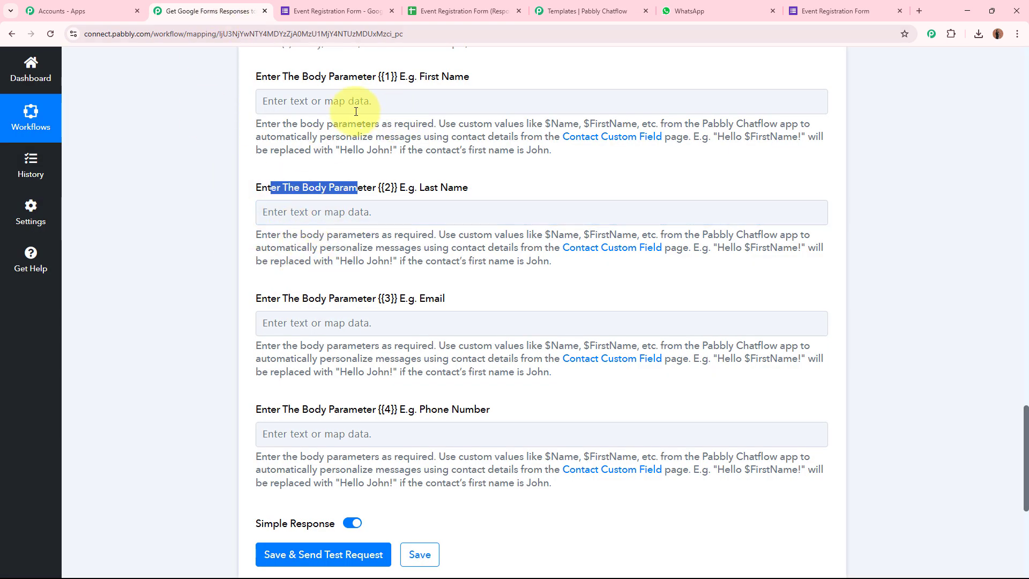
Map the response's First Name into parameter {{1}} and Last Name into {{2}}
click(400, 99)
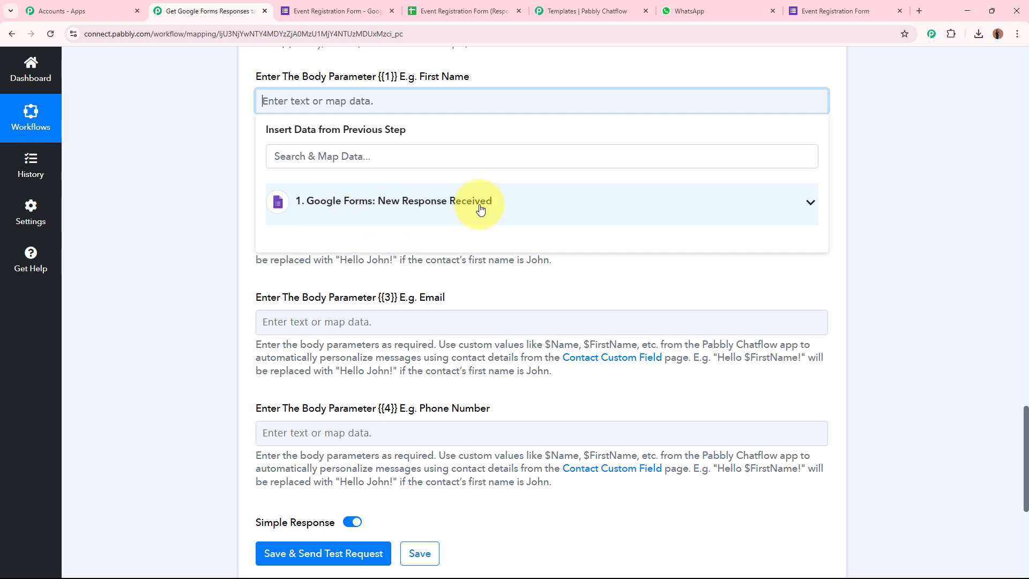
click(480, 209)
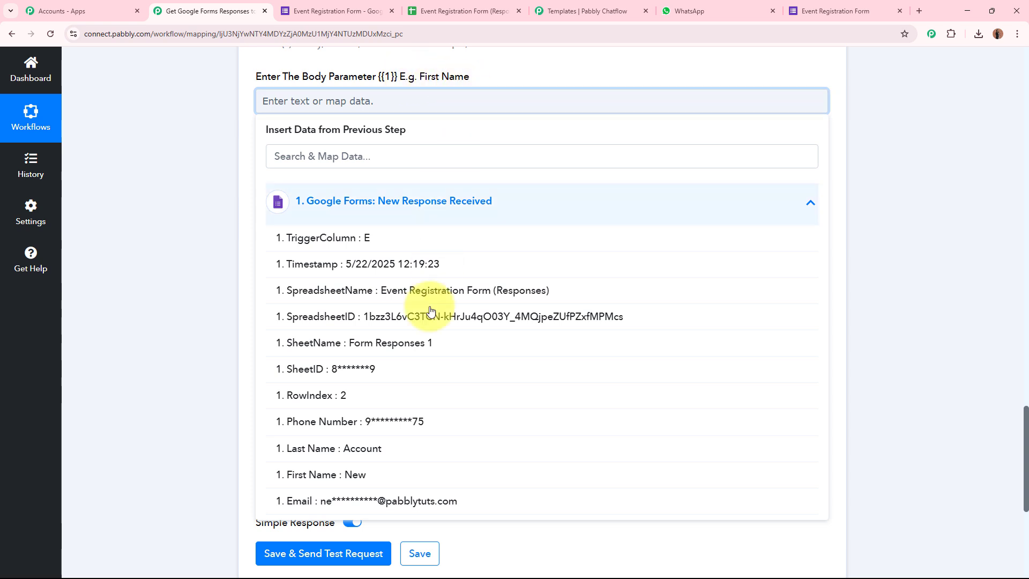
click(377, 478)
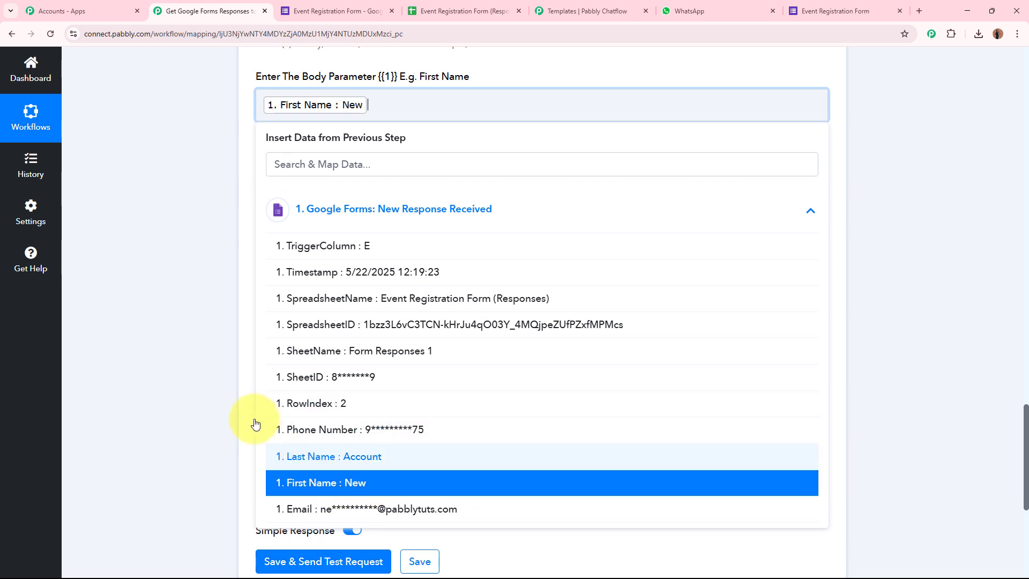
click(166, 334)
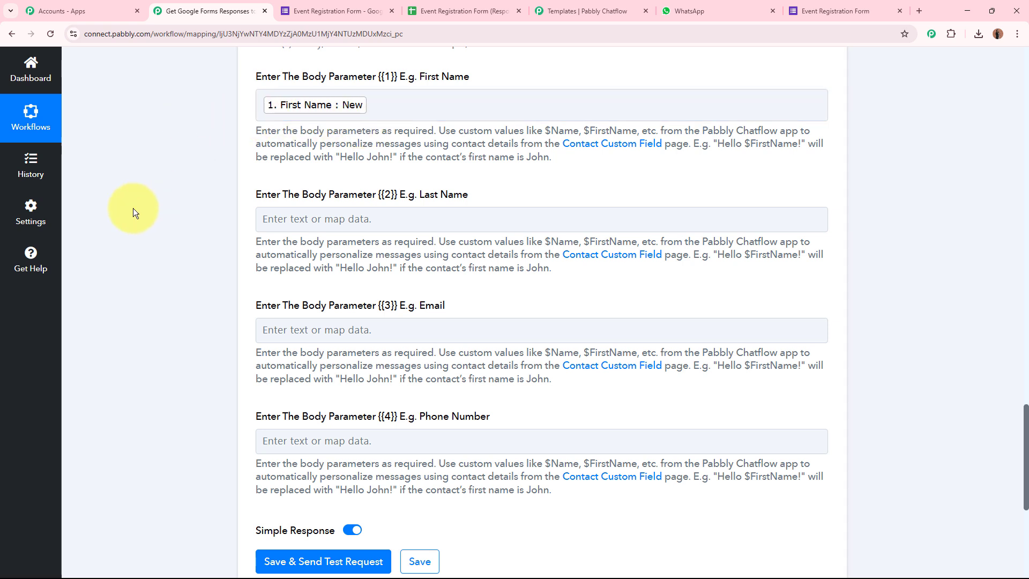
scroll(133, 208, down, 1)
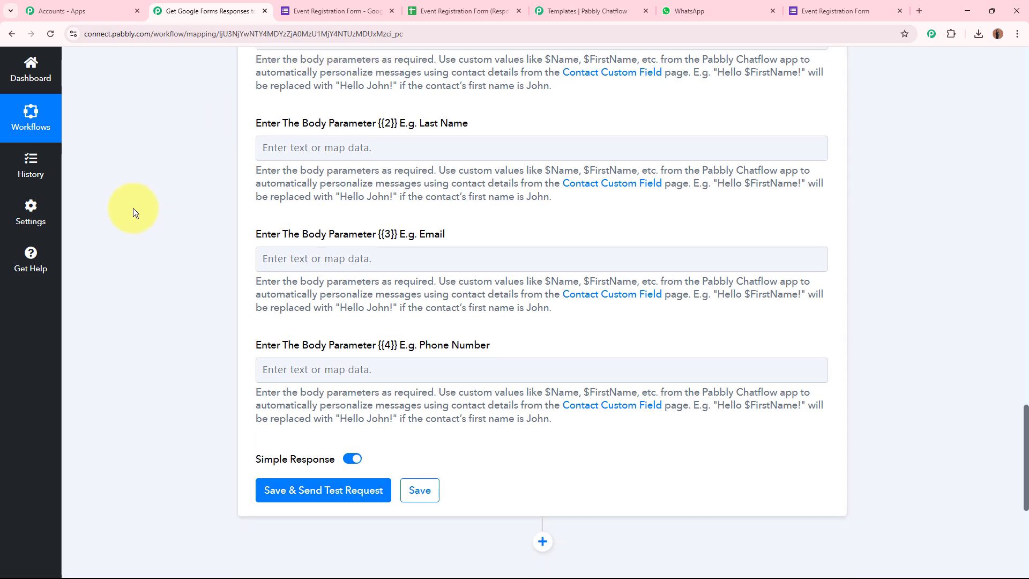
click(322, 146)
click(392, 245)
click(376, 521)
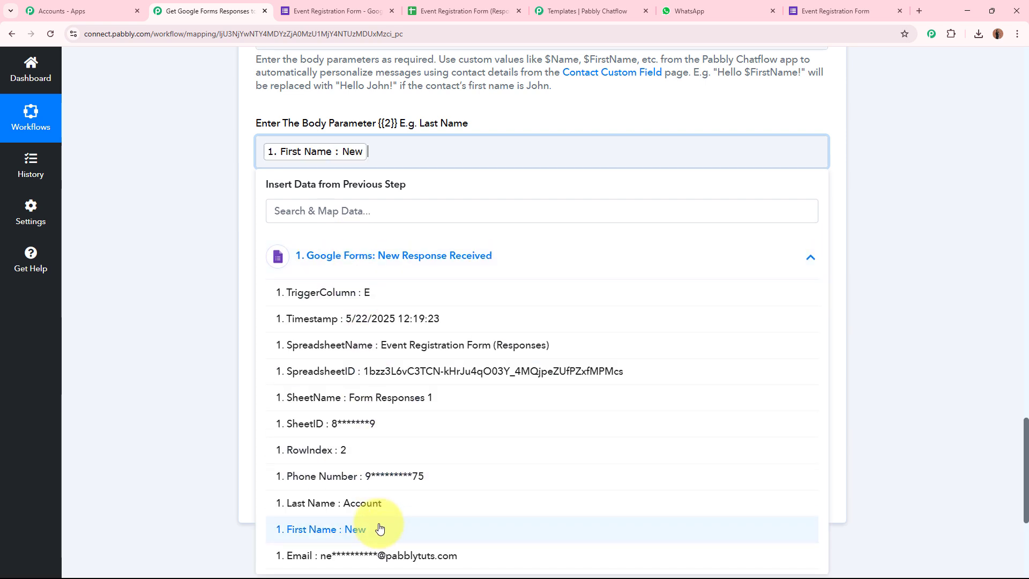
key(BackSpace)
click(375, 496)
click(202, 323)
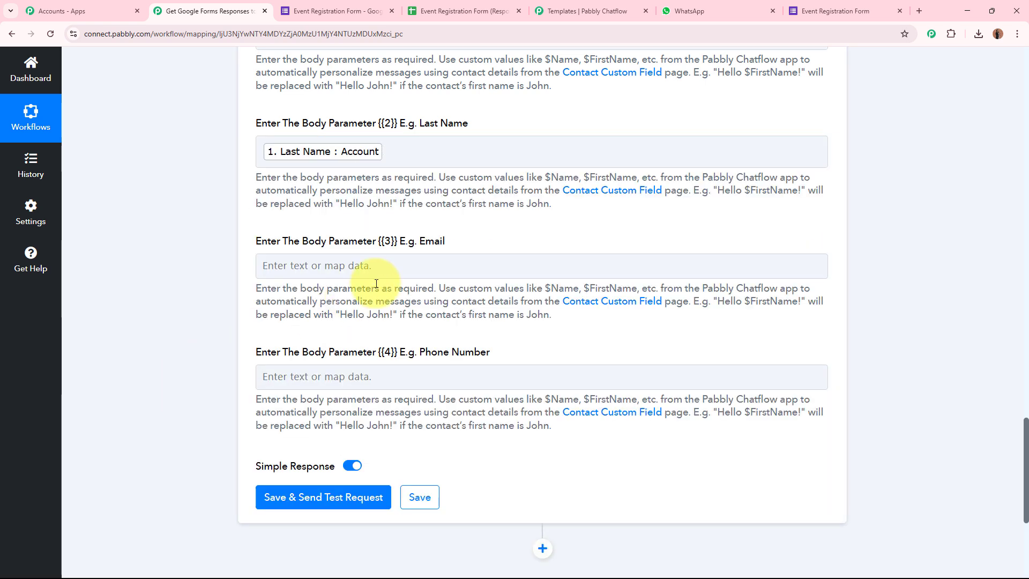
Map the response's Email into parameter {{3}} and Phone Number into {{4}}
click(378, 271)
scroll(396, 397, down, 3)
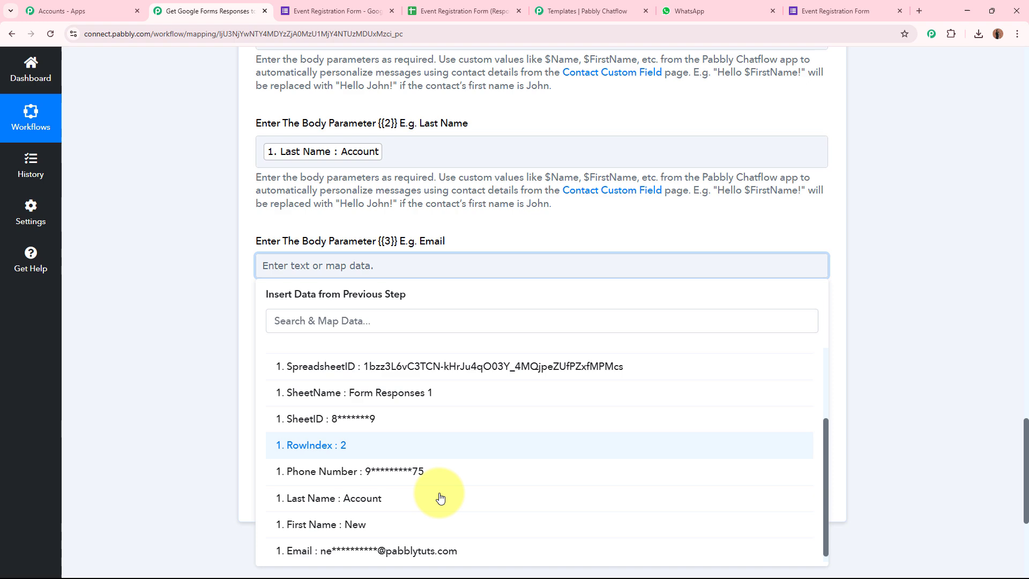
click(402, 540)
click(173, 390)
scroll(173, 389, down, 4)
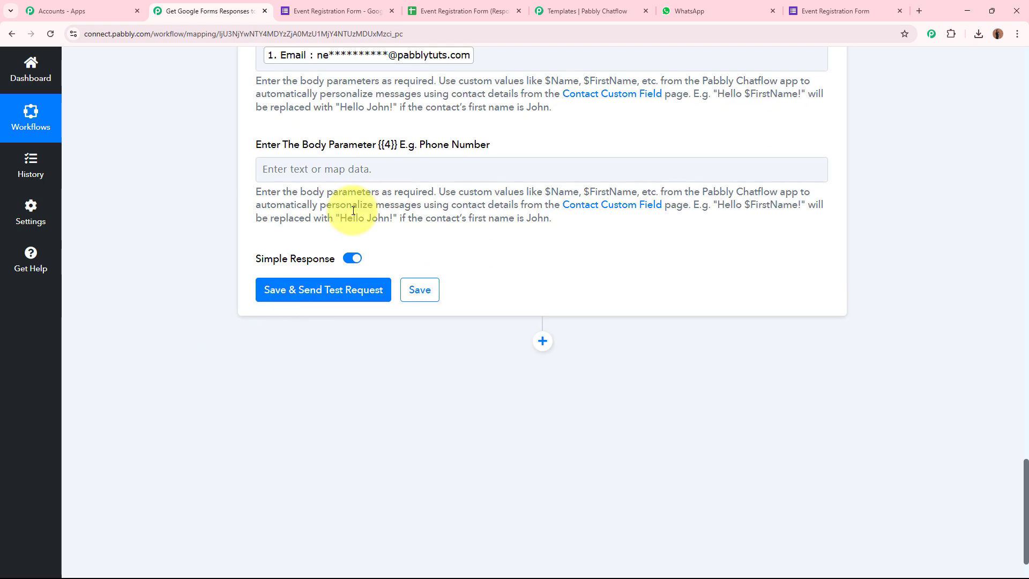
click(367, 168)
click(407, 273)
click(408, 489)
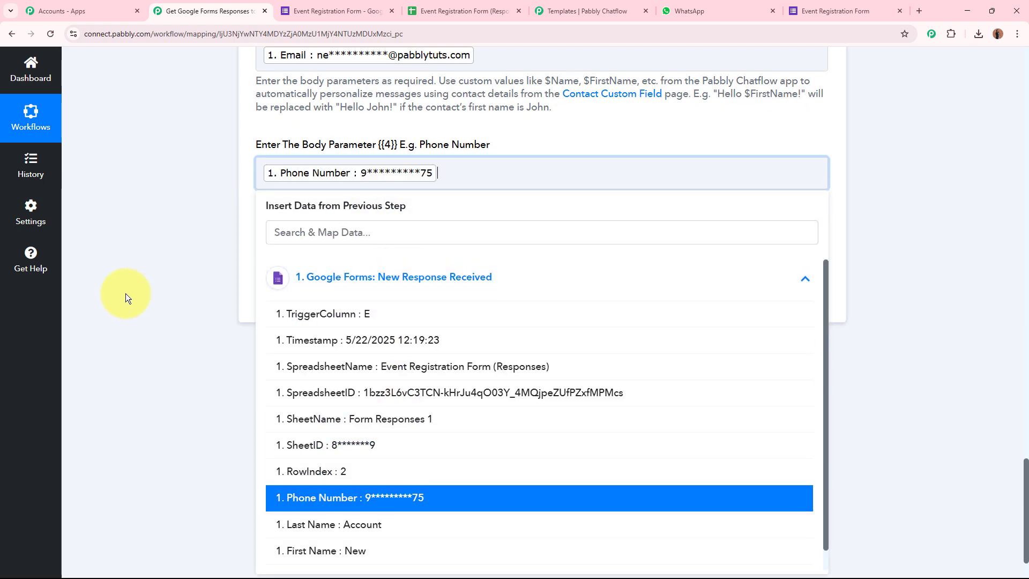
click(125, 293)
scroll(123, 291, down, 5)
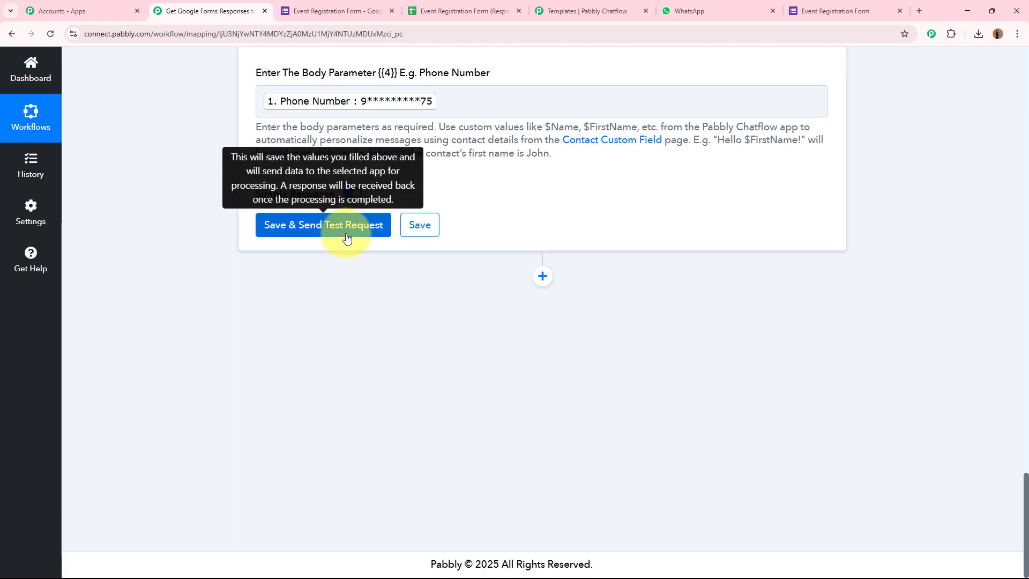
Save the step and send a test request, getting 'Message sent', then switch to WhatsApp
click(347, 237)
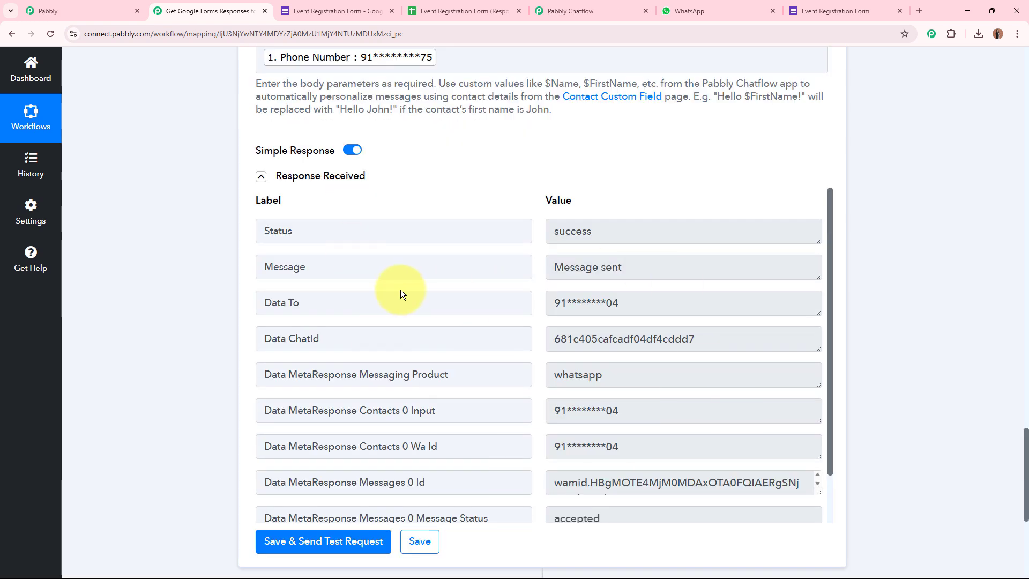
scroll(400, 289, down, 1)
scroll(462, 259, up, 1)
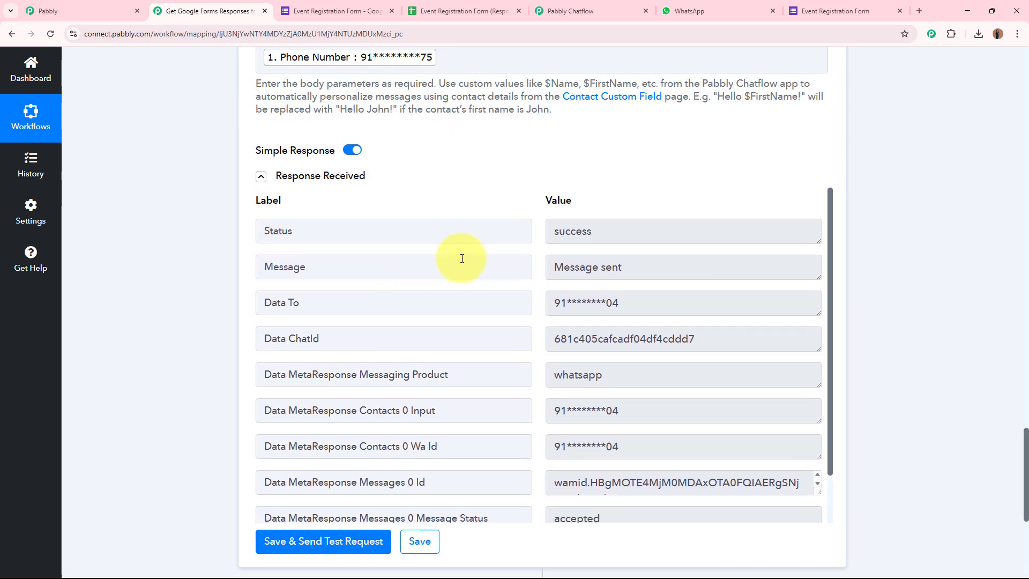
click(680, 11)
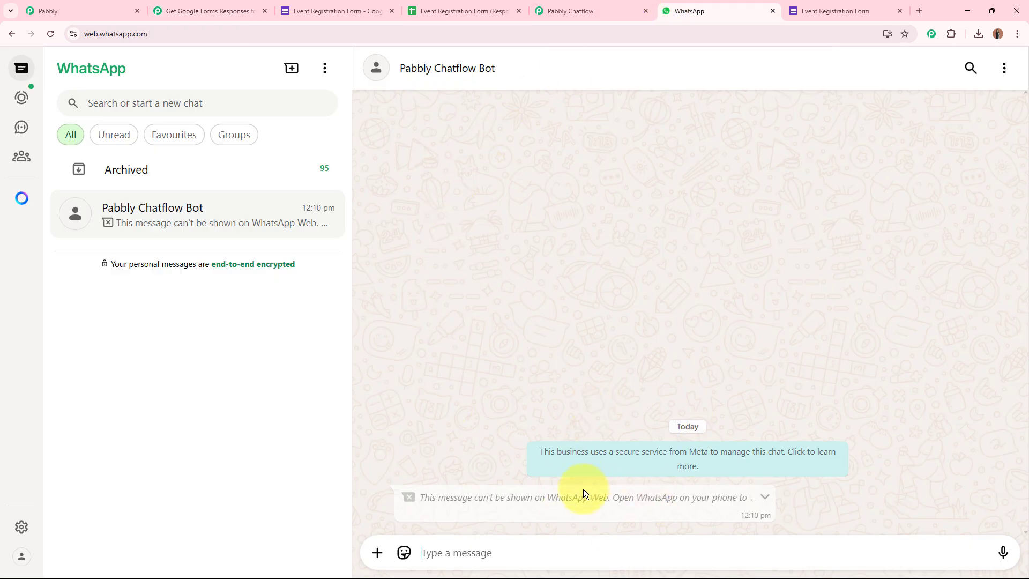
Check the new Pabbly Chatflow Bot message in WhatsApp, then go back to the Pabbly workflow
drag(420, 497, 560, 498)
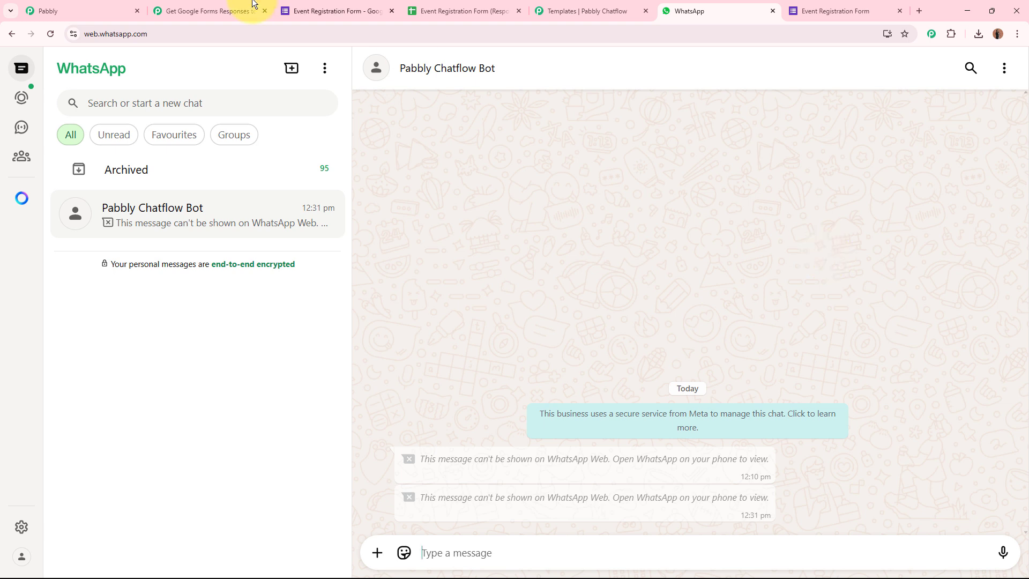
click(252, 10)
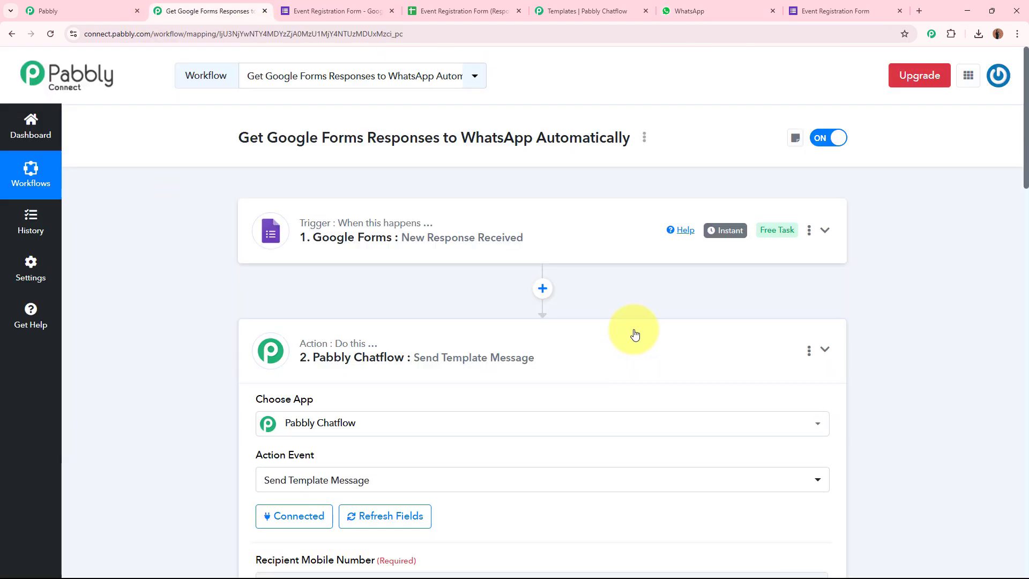
Collapse the Chatflow step, glance at the Google Forms editor, and return to the workflow overview
click(631, 333)
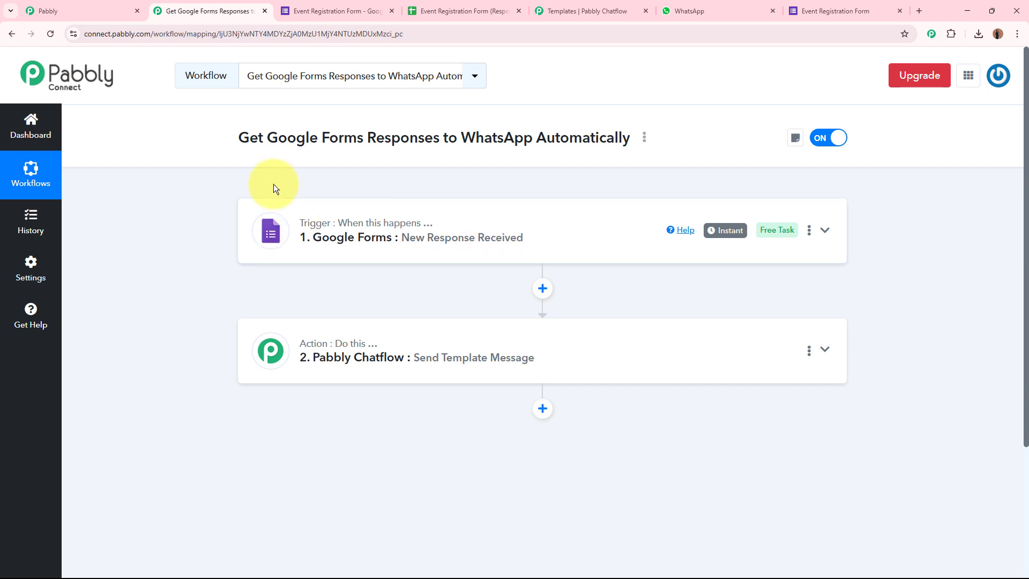
click(343, 11)
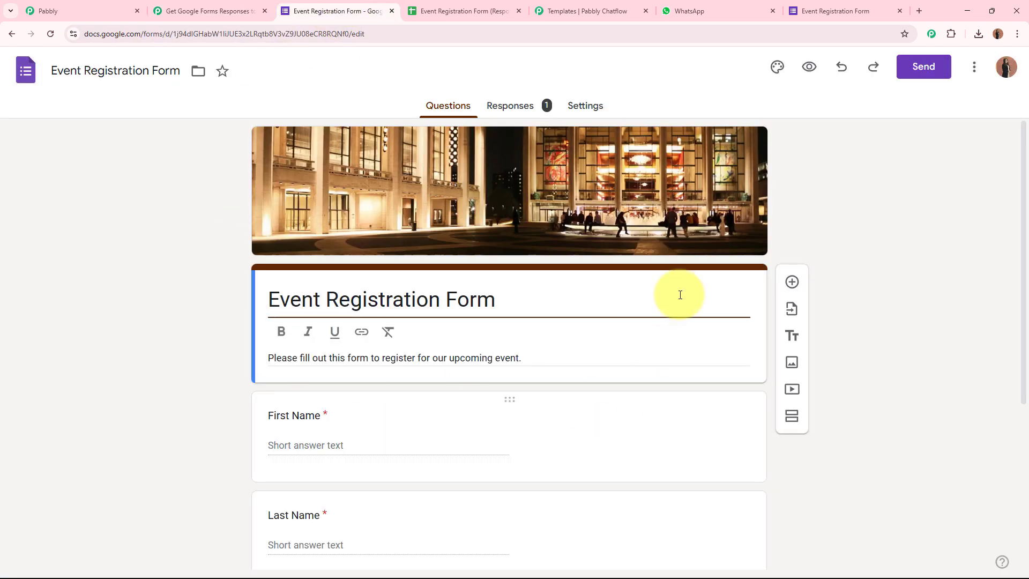
click(146, 222)
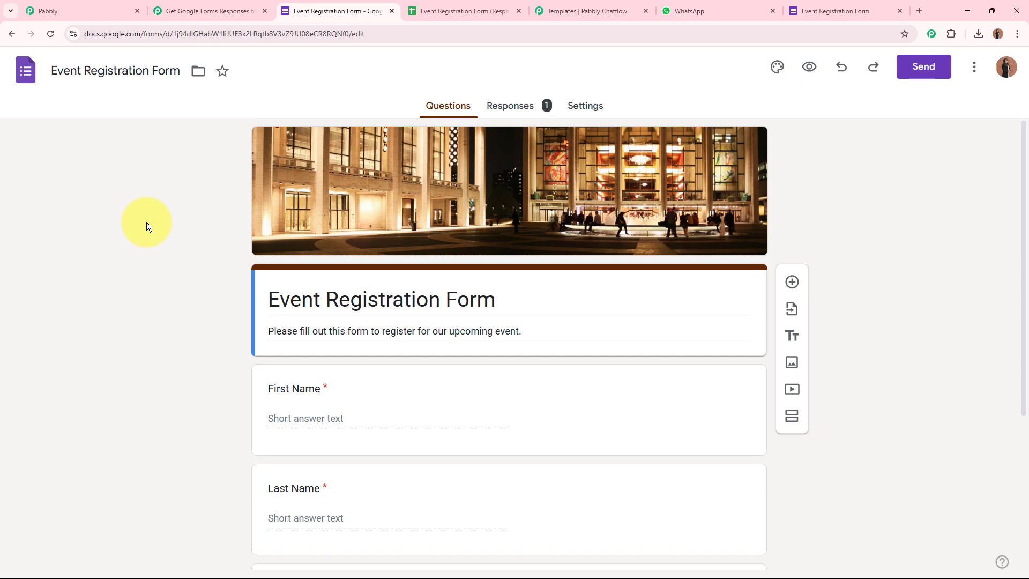
click(196, 9)
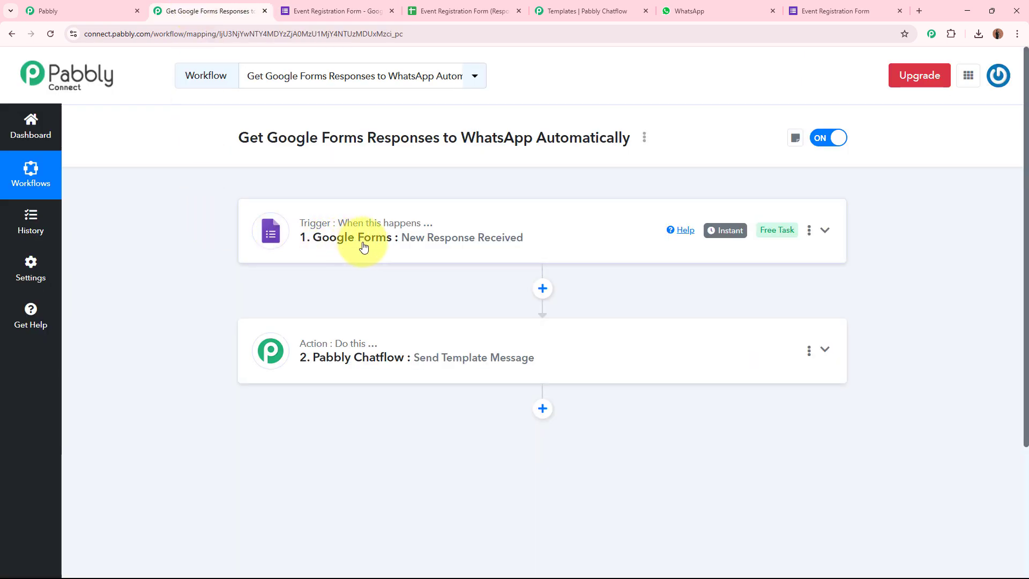